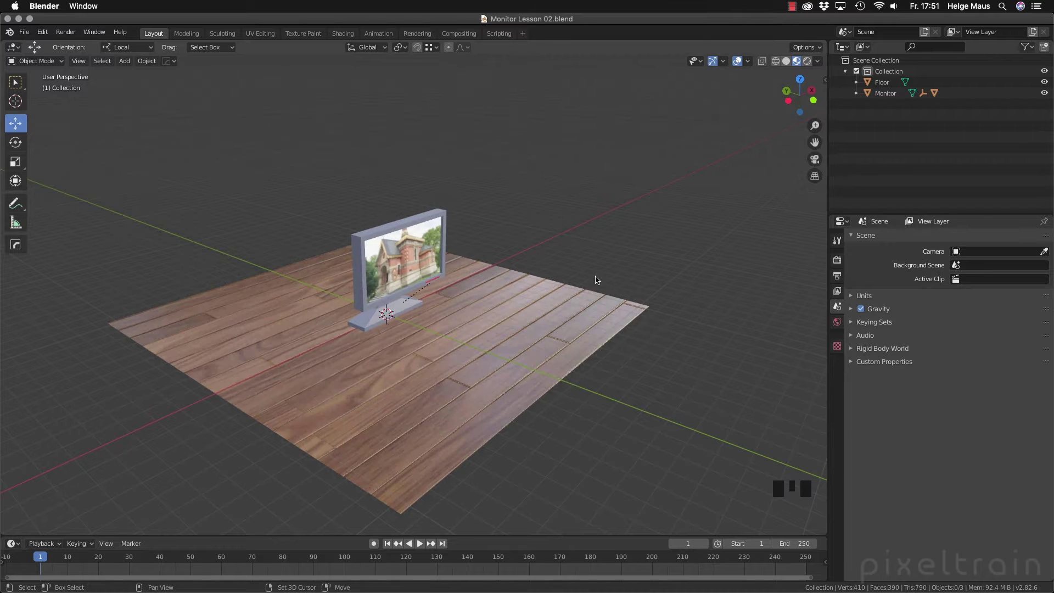
Reset the 3D cursor to the world origin and add a Bezier circle there
key("shift+s")
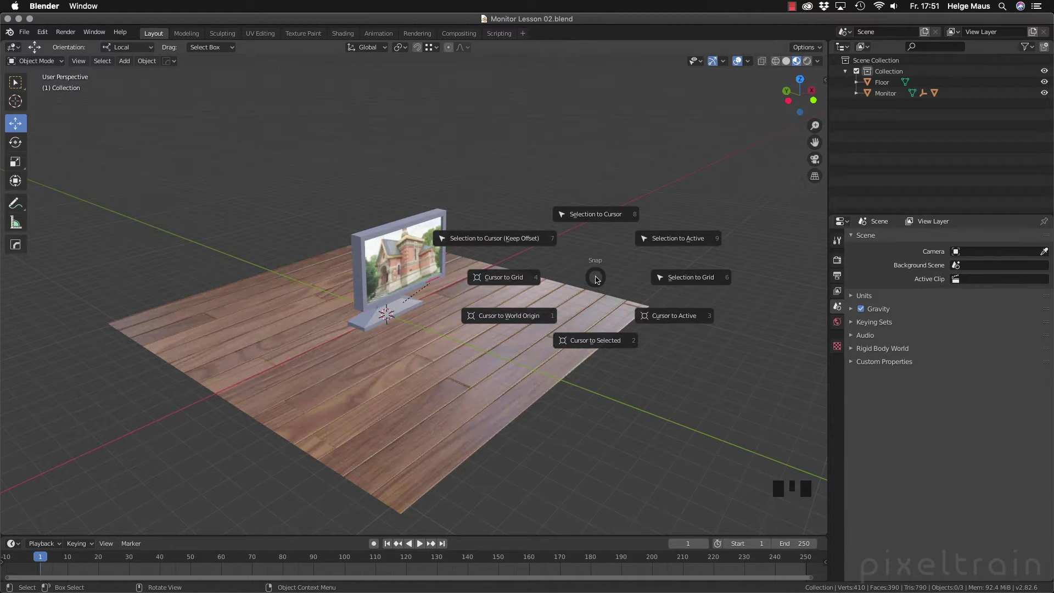
left_click(511, 317)
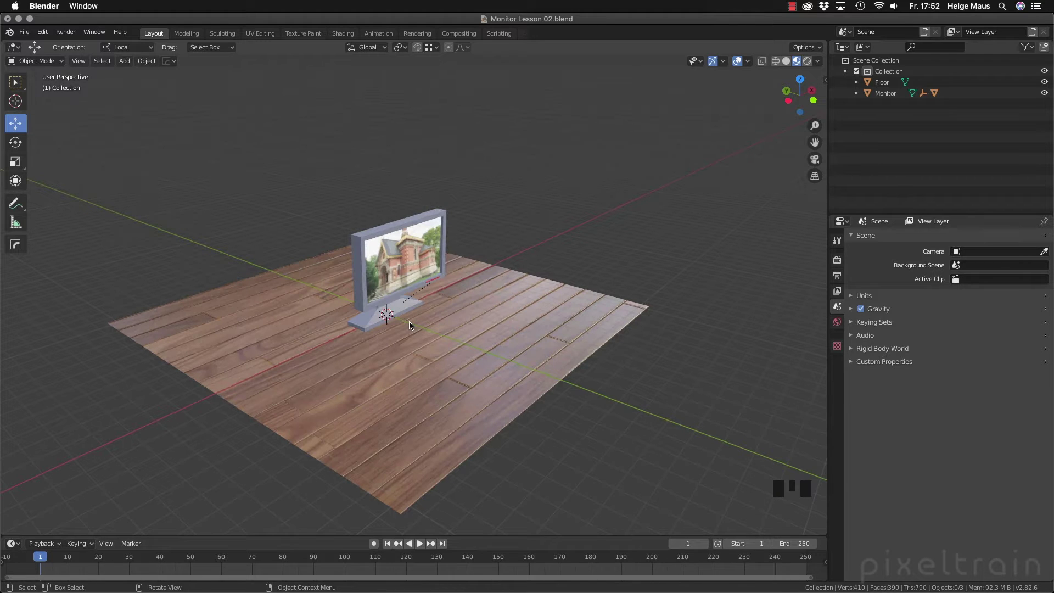
key("shift+a")
mouse_move(410, 324)
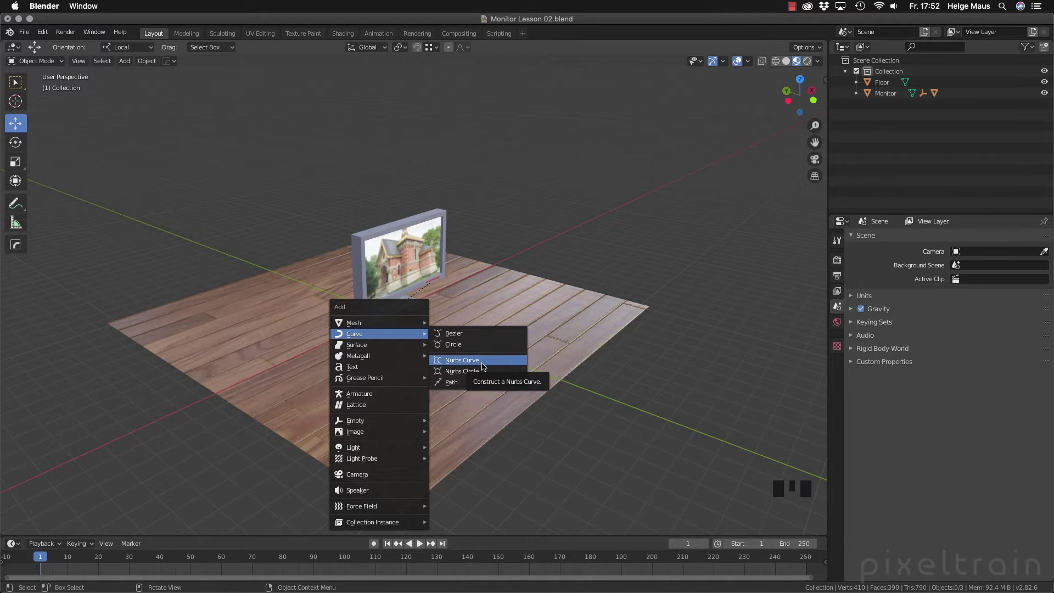
left_click(469, 344)
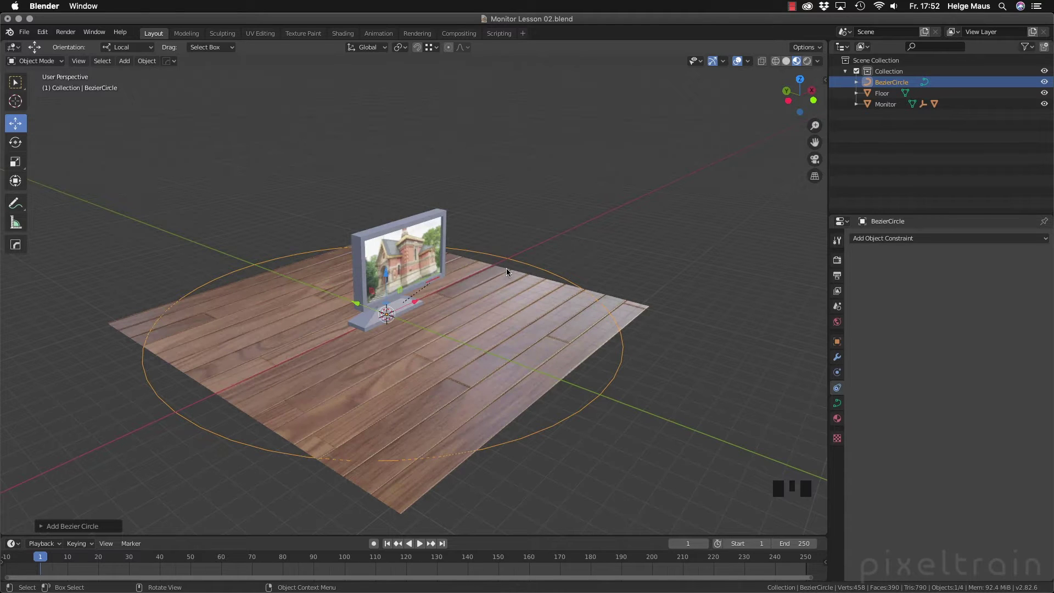
Set the new Bezier circle's radius to 12.1 m and its Z location to about 8.44 m, above the monitor
left_click(47, 528)
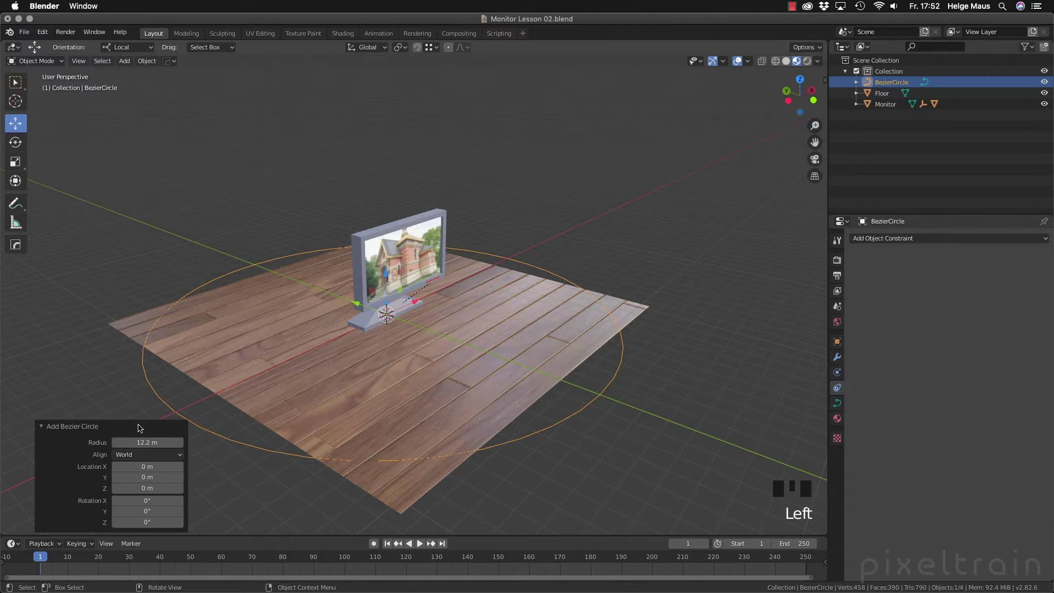
mouse_move(147, 442)
left_mouse_down()
mouse_move(181, 442)
mouse_move(144, 442)
left_mouse_up()
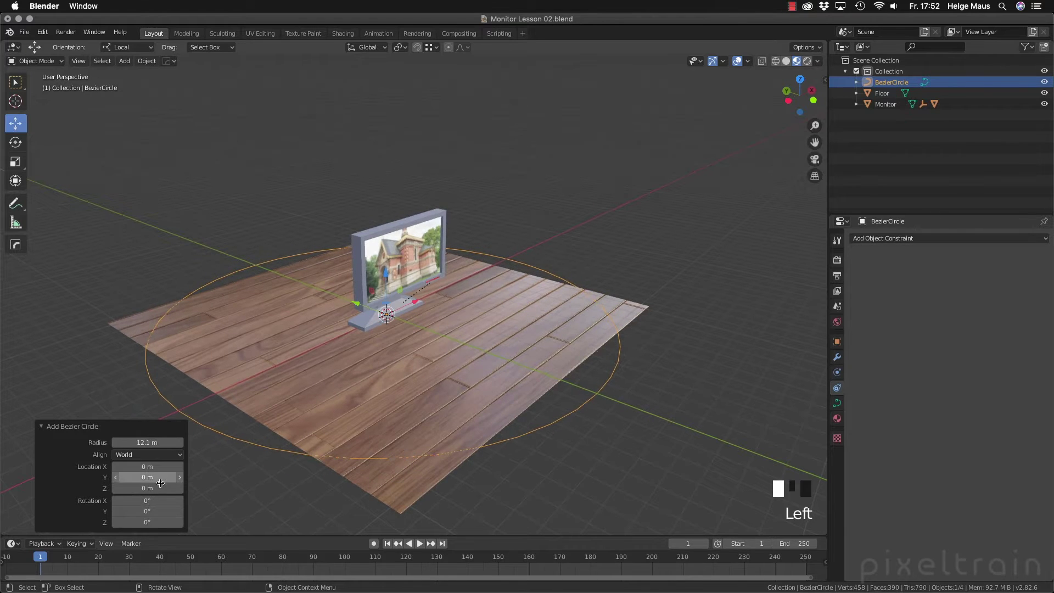
left_click_drag(140, 488, 612, 473)
left_click(141, 489)
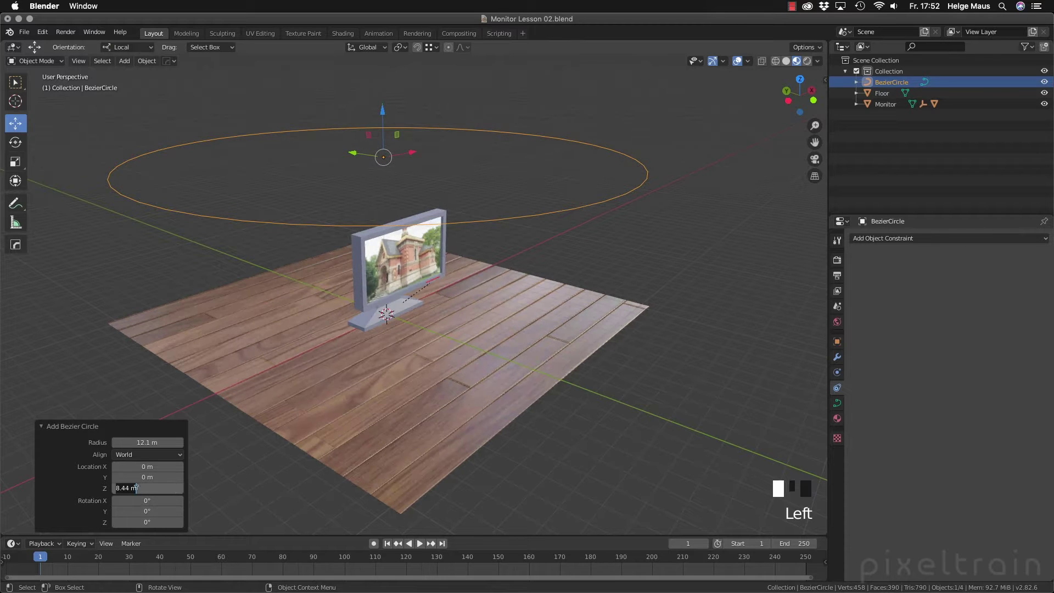
left_click(42, 426)
mouse_move(495, 431)
middle_mouse_down()
mouse_move(492, 459)
mouse_move(496, 447)
middle_mouse_up()
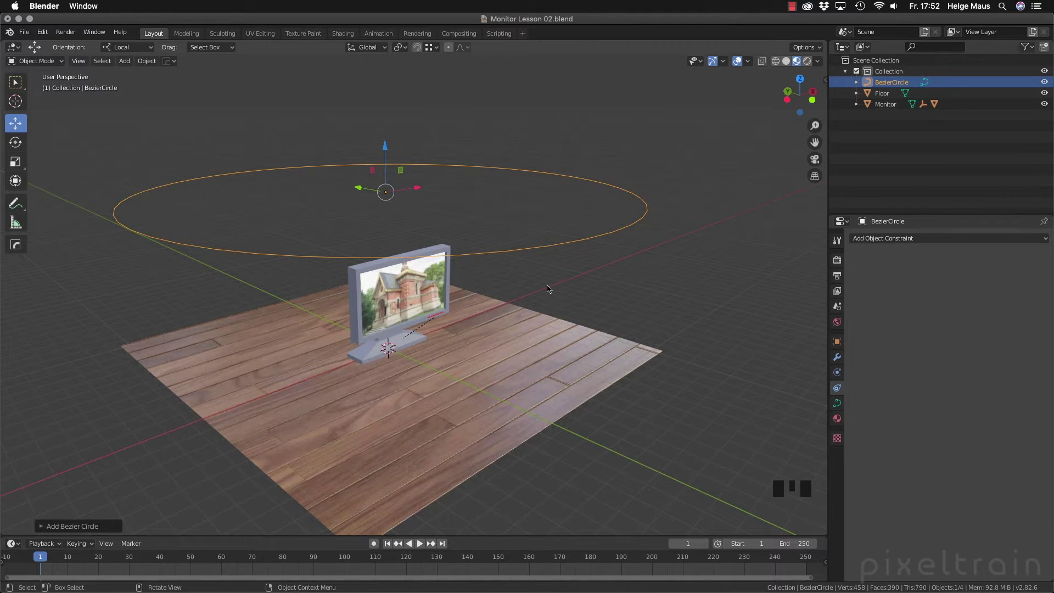
Add a cone mesh and raise it along Z to about 11.69 m, above the circle
key("shift+a")
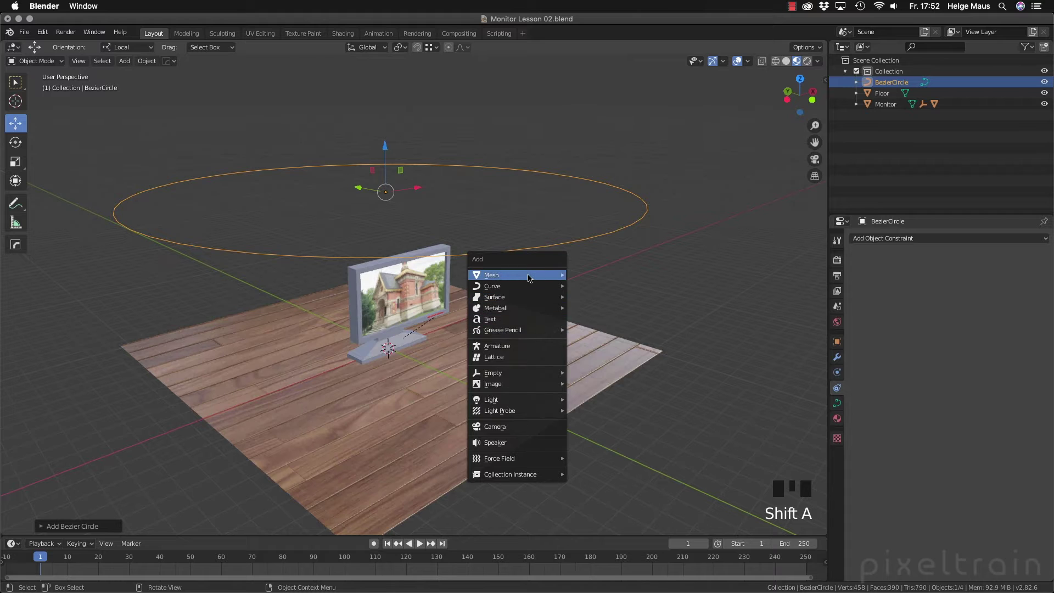
mouse_move(528, 275)
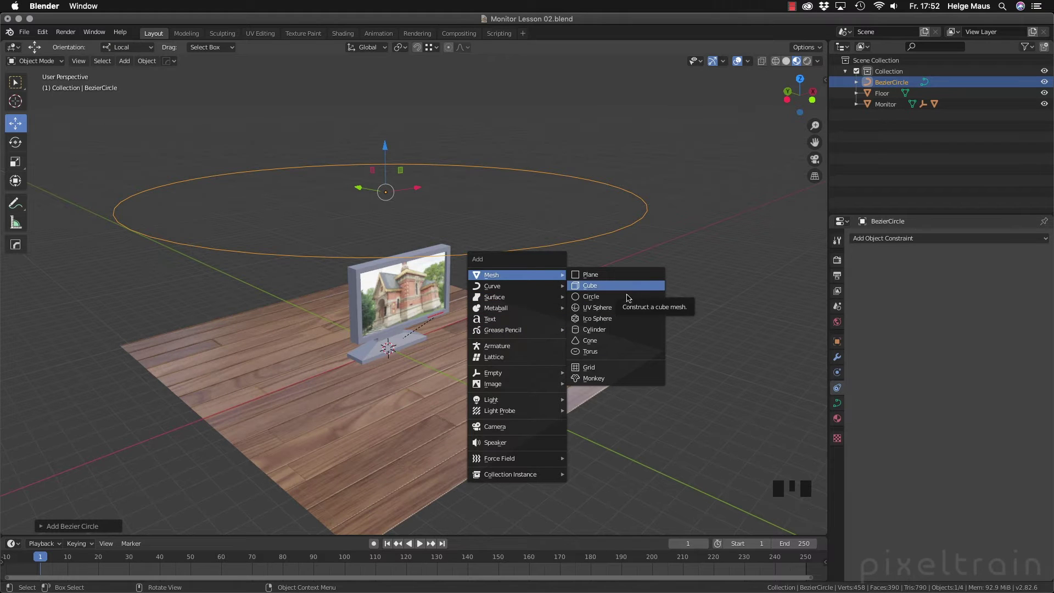
left_click(601, 341)
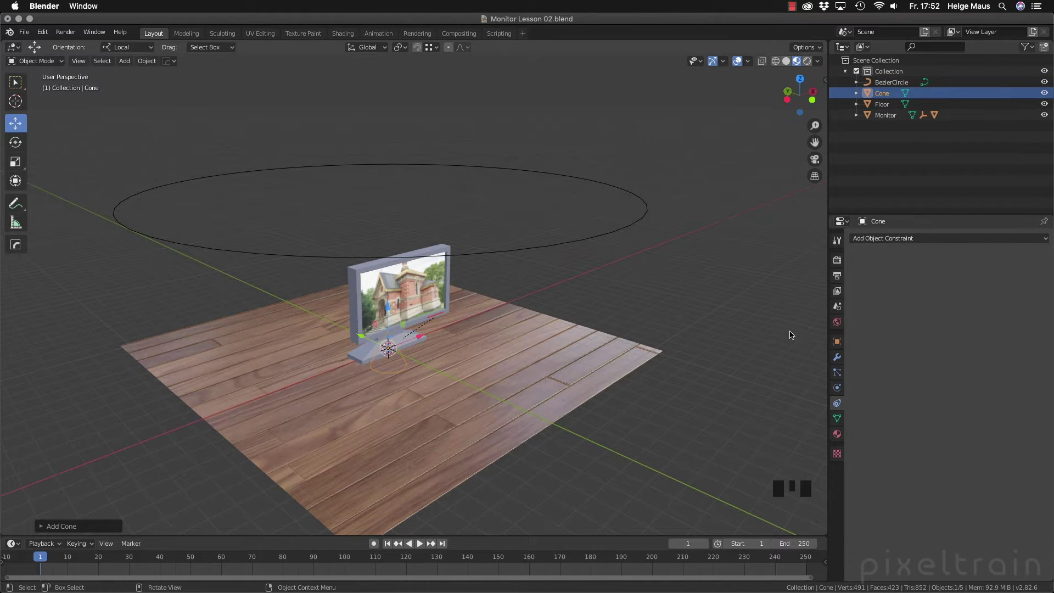
left_click_drag(388, 307, 397, 90)
middle_click_drag(421, 225, 371, 287, "shift")
Add a Follow Path object constraint to the cone
left_click(593, 242)
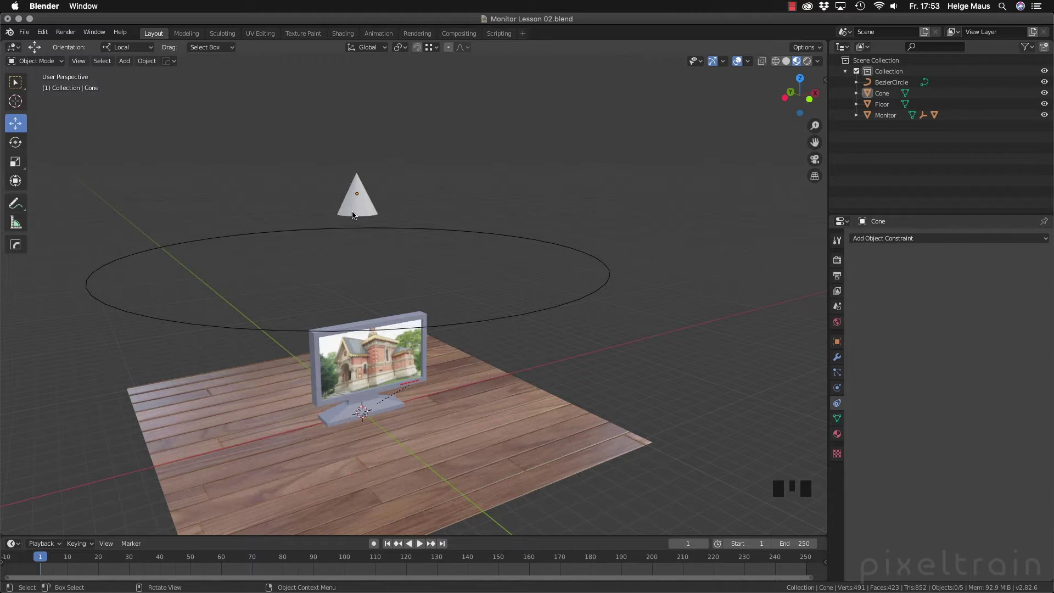
left_click(533, 258)
left_click(365, 214)
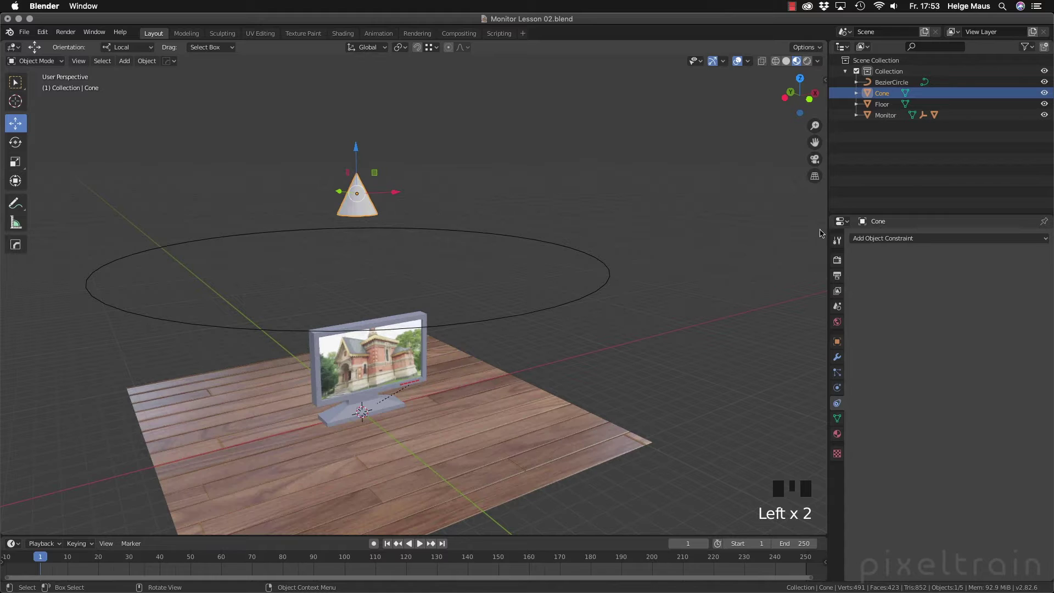
left_click(837, 404)
left_click(836, 387)
left_click(837, 404)
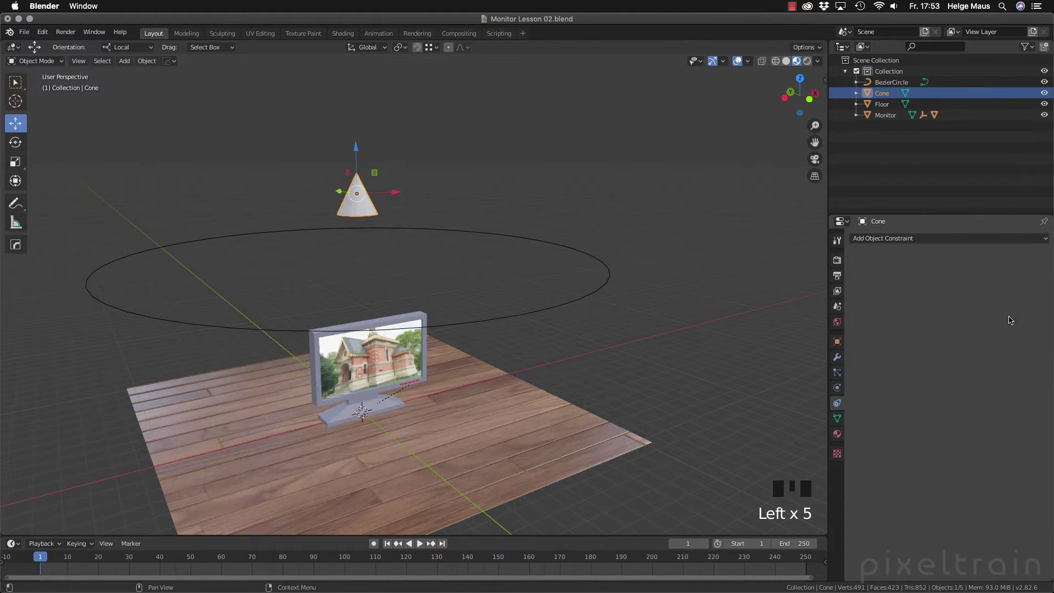
left_click(1042, 240)
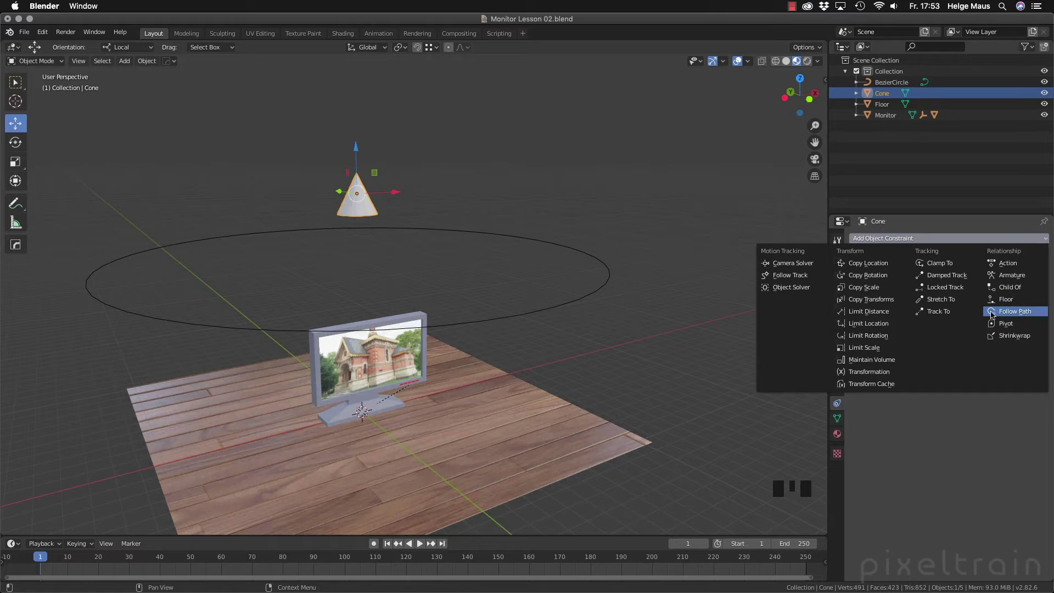
left_click(1026, 313)
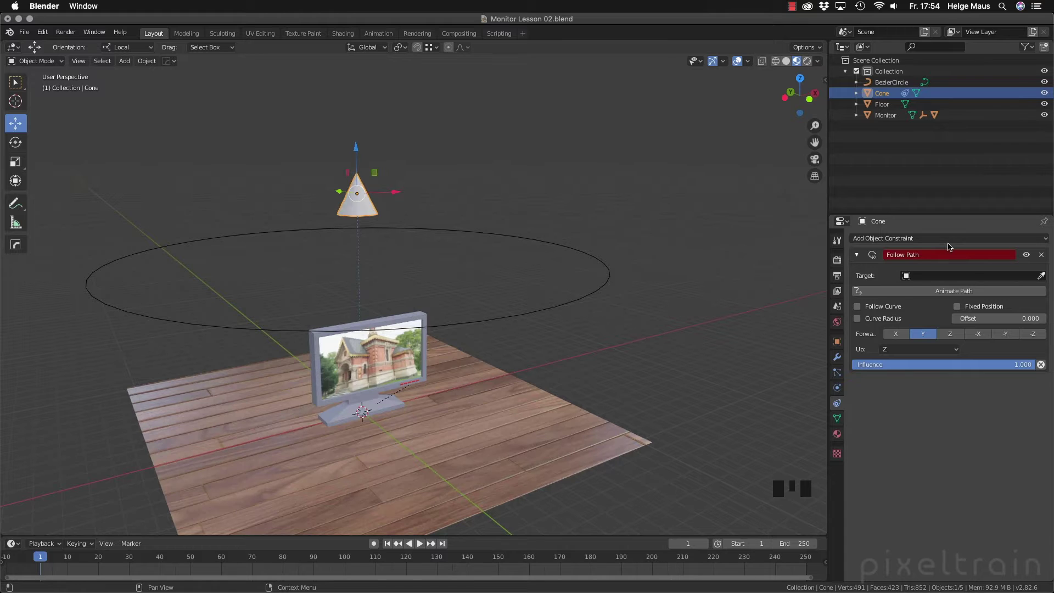
Try BezierCircle from the outliner as the Follow Path target and clear the target
left_click(934, 275)
left_click_drag(892, 82, 937, 278)
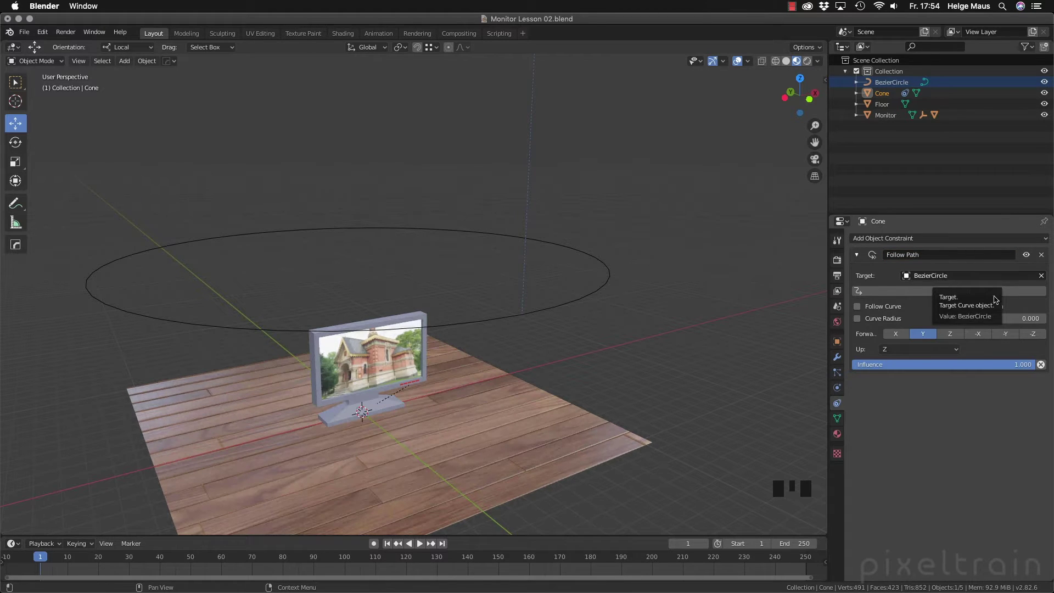
left_click(1042, 276)
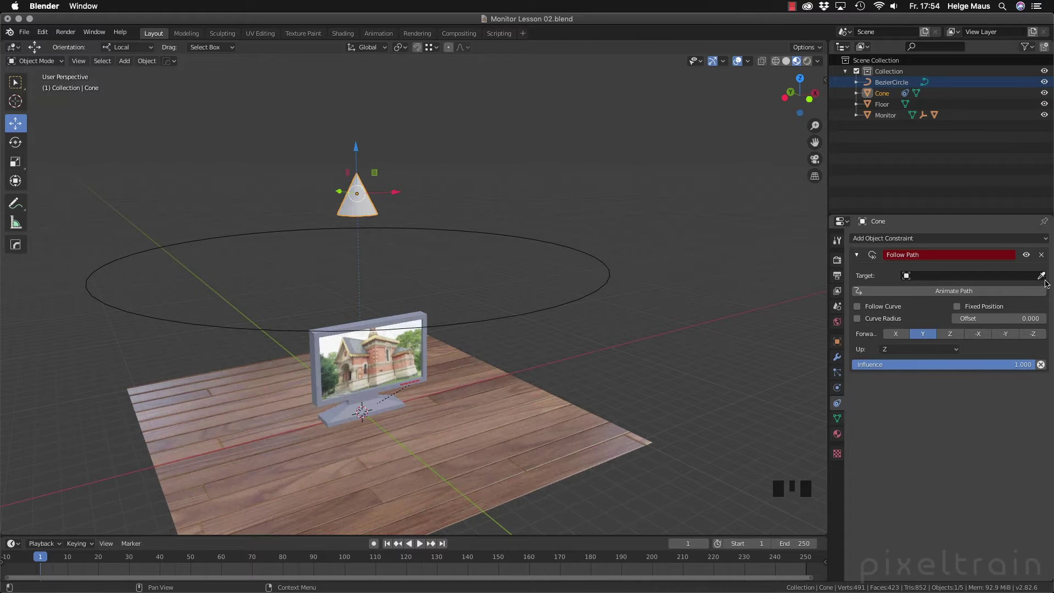
Try sampling the Bezier circle in the viewport as the Follow Path target, inspect the cone's offset from the path, and undo the assignment
left_click(1042, 276)
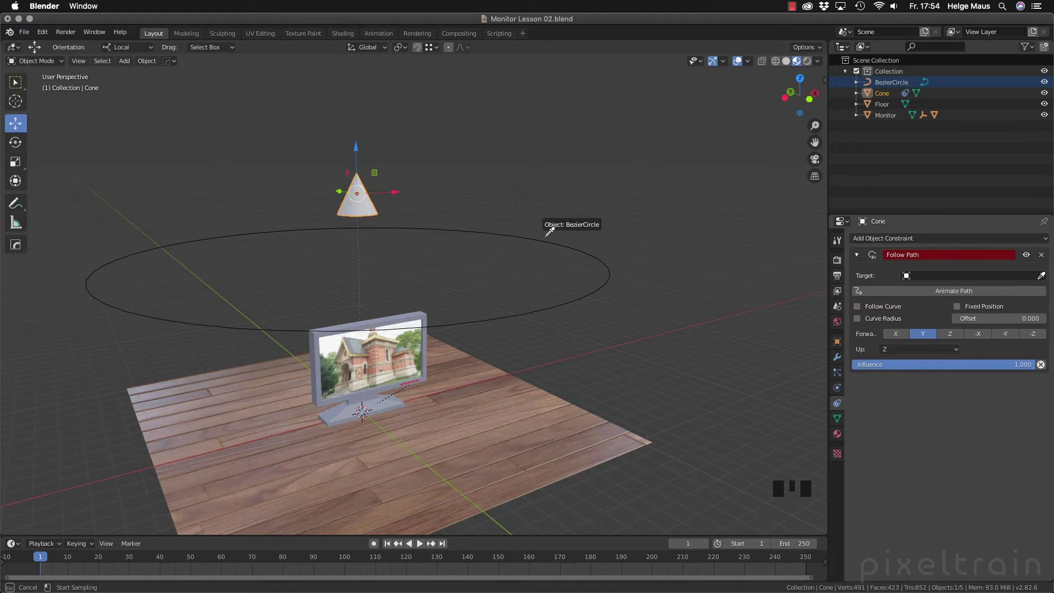
left_click(611, 275)
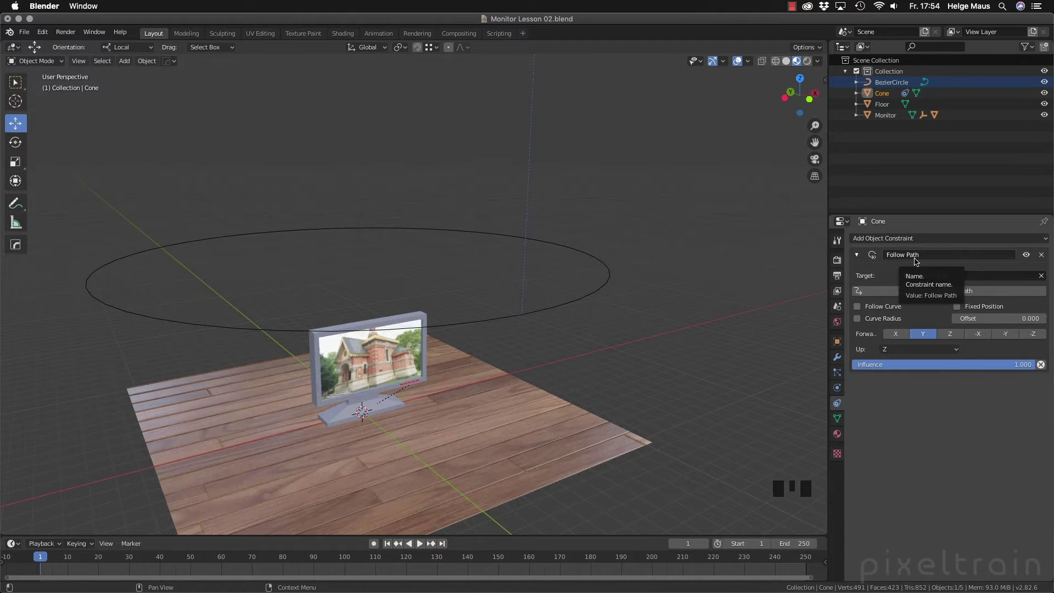
middle_click_drag(664, 324, 602, 336)
scroll(618, 291, "down", 2)
scroll(616, 292, "down", 2)
scroll(613, 292, "up", 1)
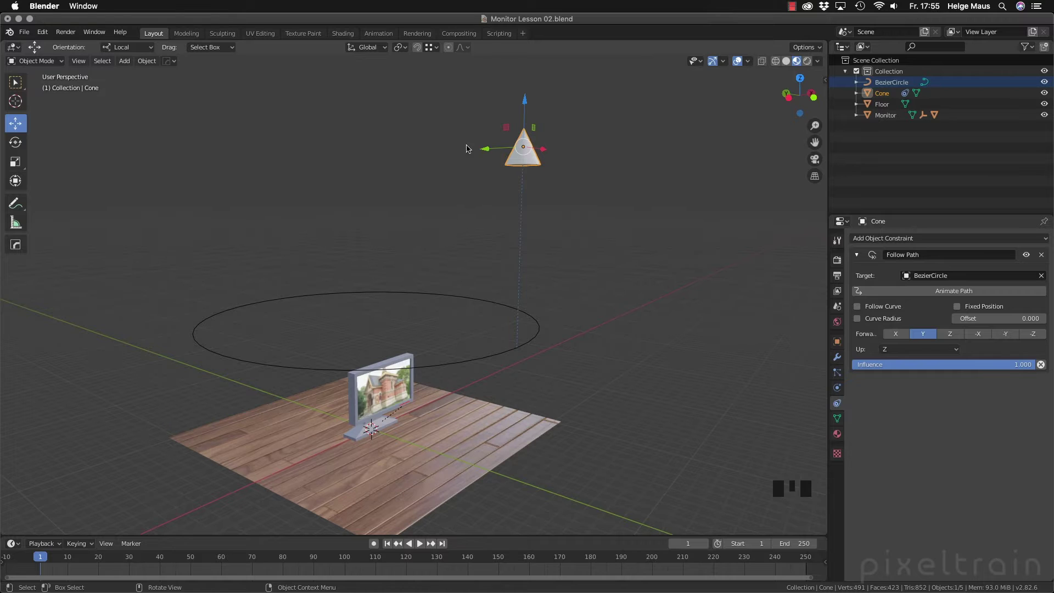
key("super+z")
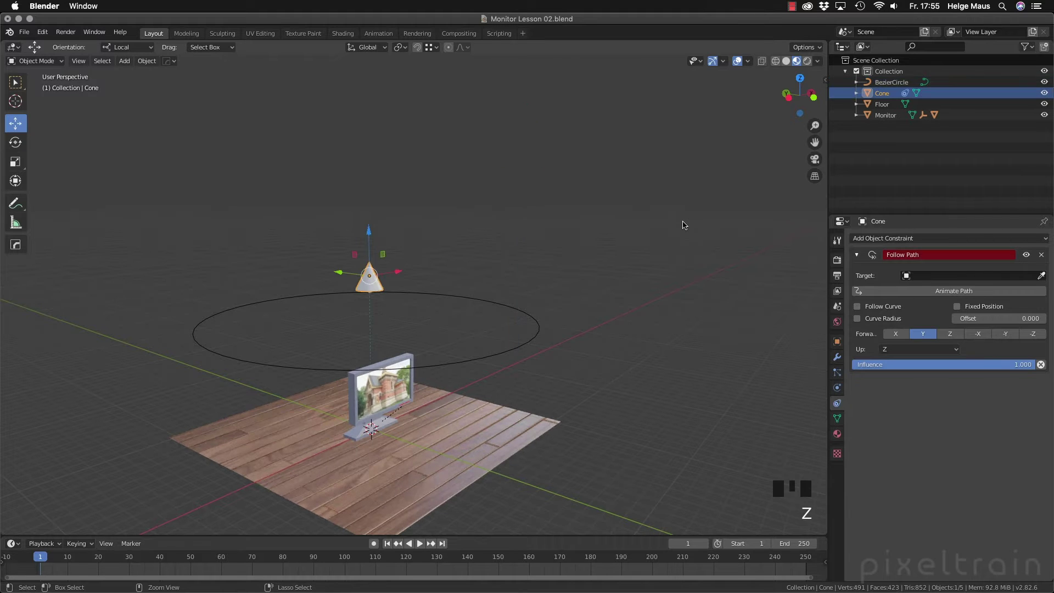
Show the cone's transform values in its object properties and in the viewport sidebar
middle_click_drag(676, 227, 644, 317)
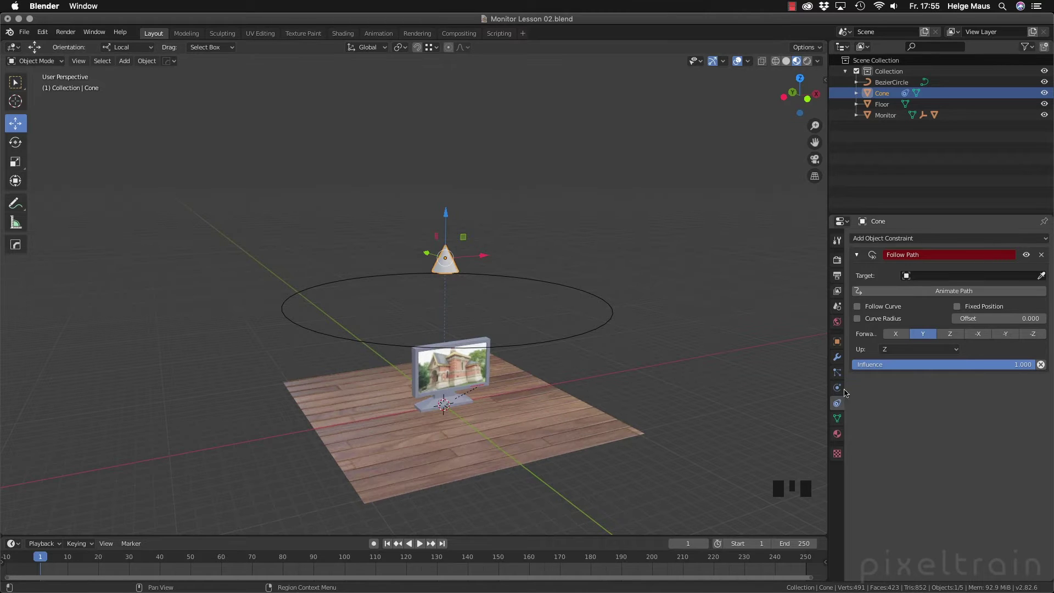
left_click(837, 341)
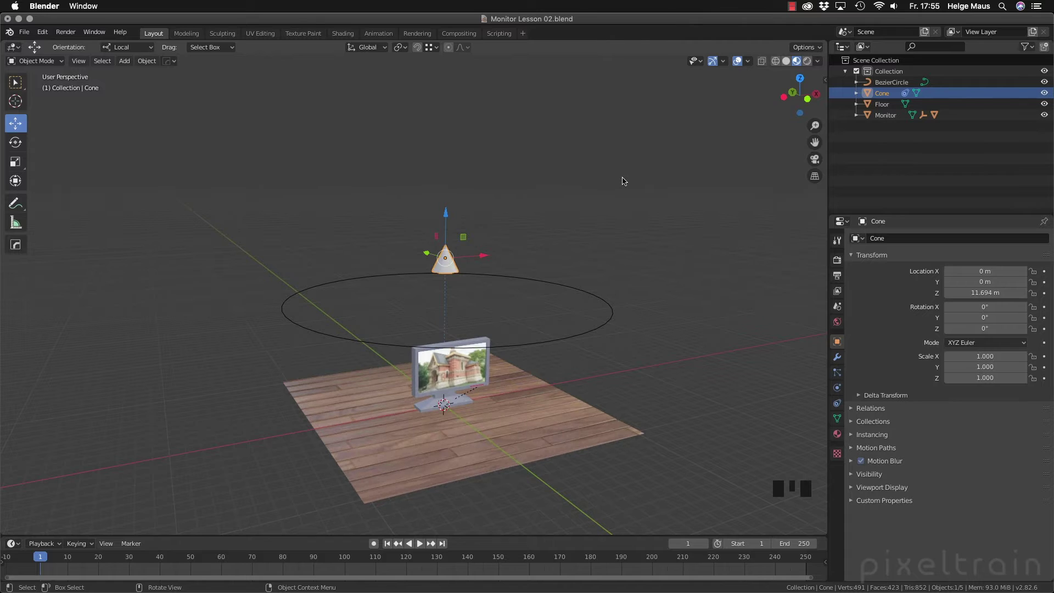
key("n")
left_click(819, 83)
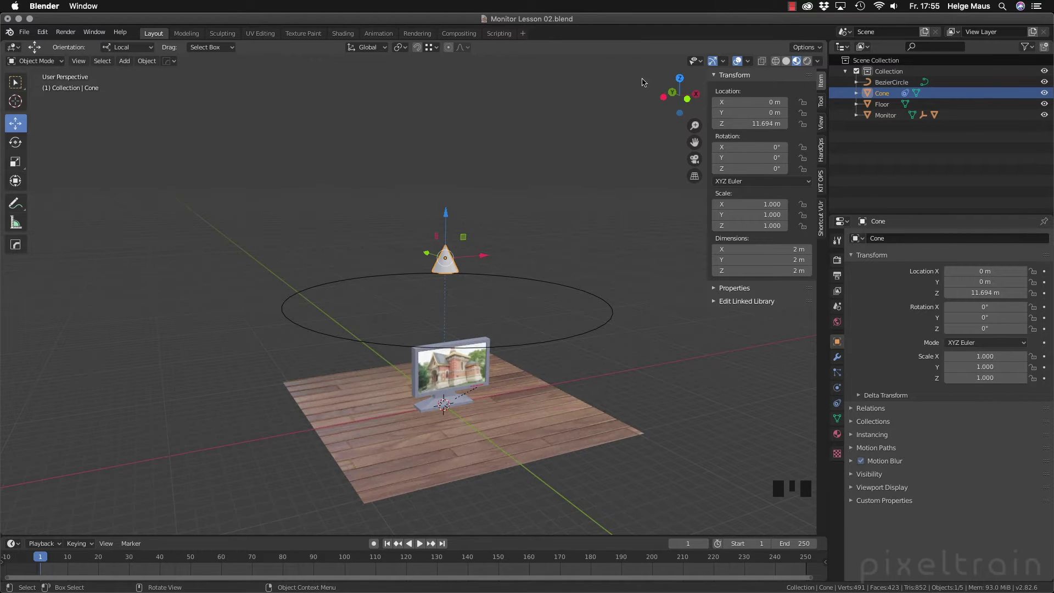
Rotate the cone freely to about 54.6°, -46.4°, 53.5° and scale it uniformly to about 2.014
left_click(15, 142)
left_click_drag(446, 259, 475, 260)
left_click_drag(16, 161, 2, 163)
left_click(15, 161)
key("s")
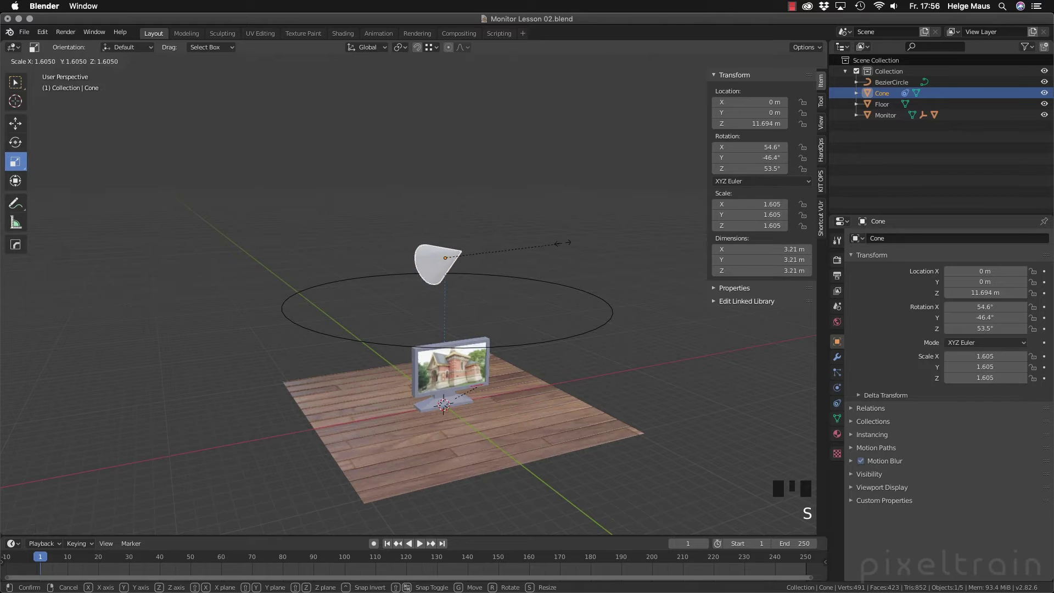
left_click(593, 249)
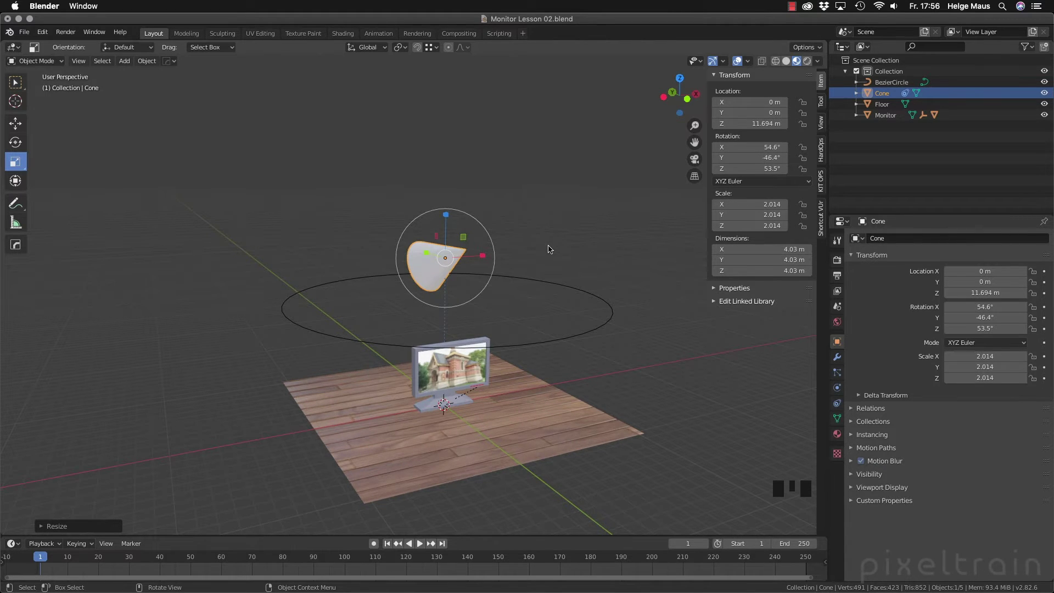
Clear the cone's scale, rotation and location so all its transforms are at their defaults
key("alt+s")
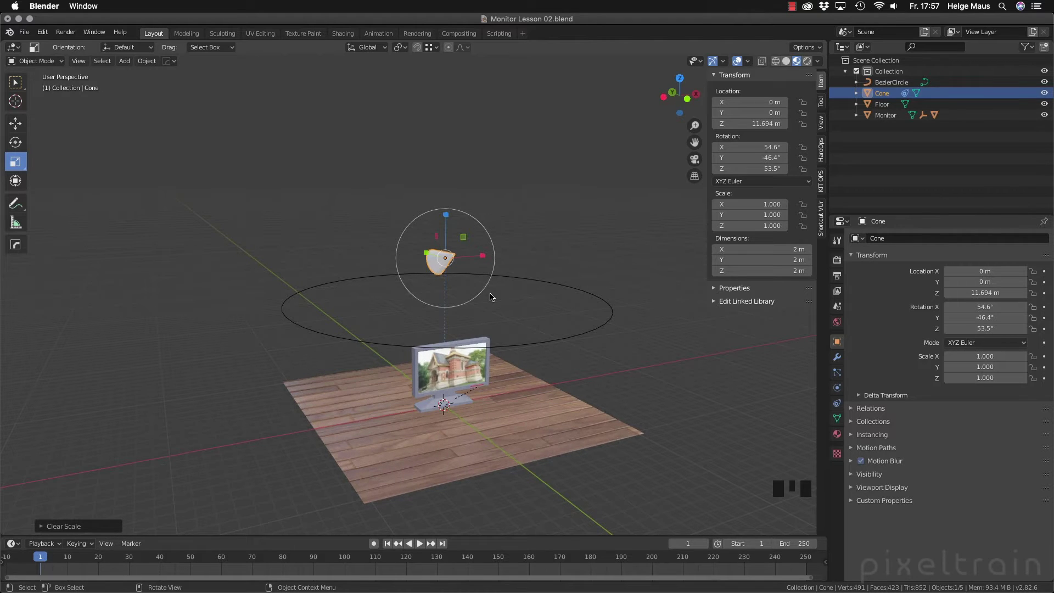
key("alt+r")
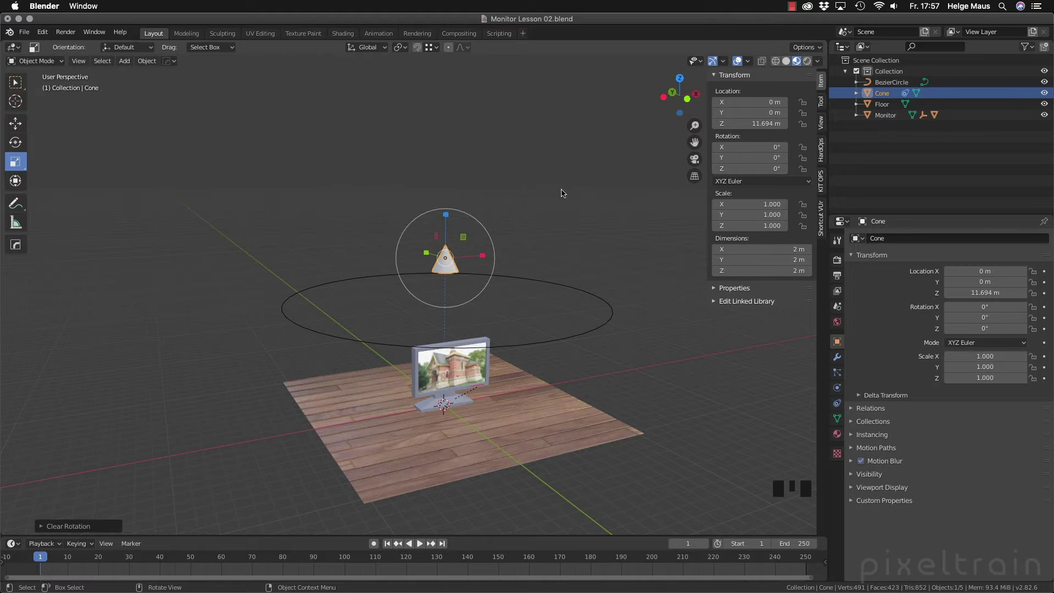
key("alt+g")
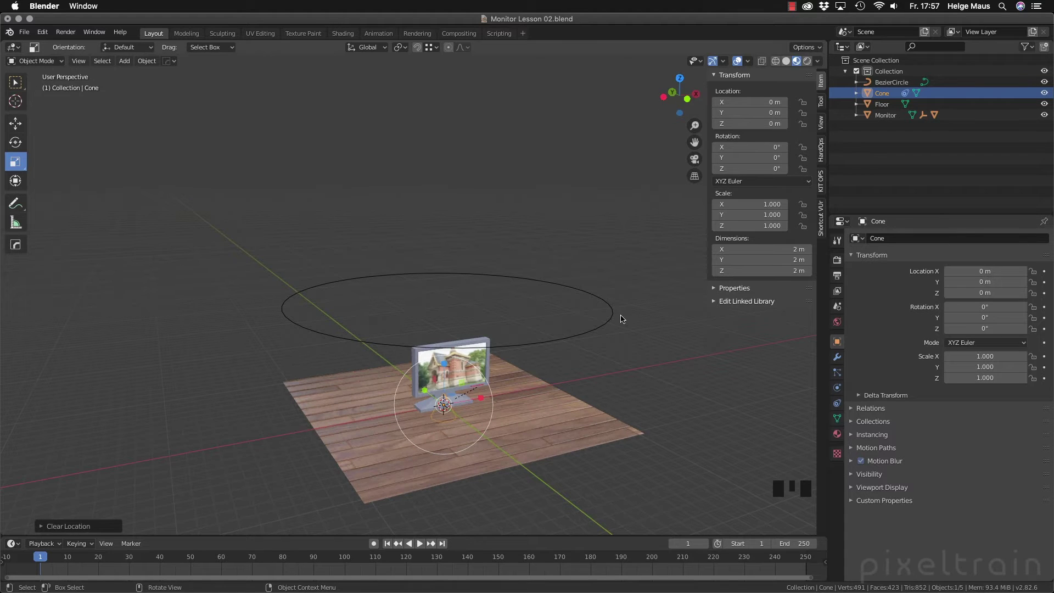
Assign the Bezier circle as the target of the cone's Follow Path constraint by sampling it in the viewport
left_click(837, 403)
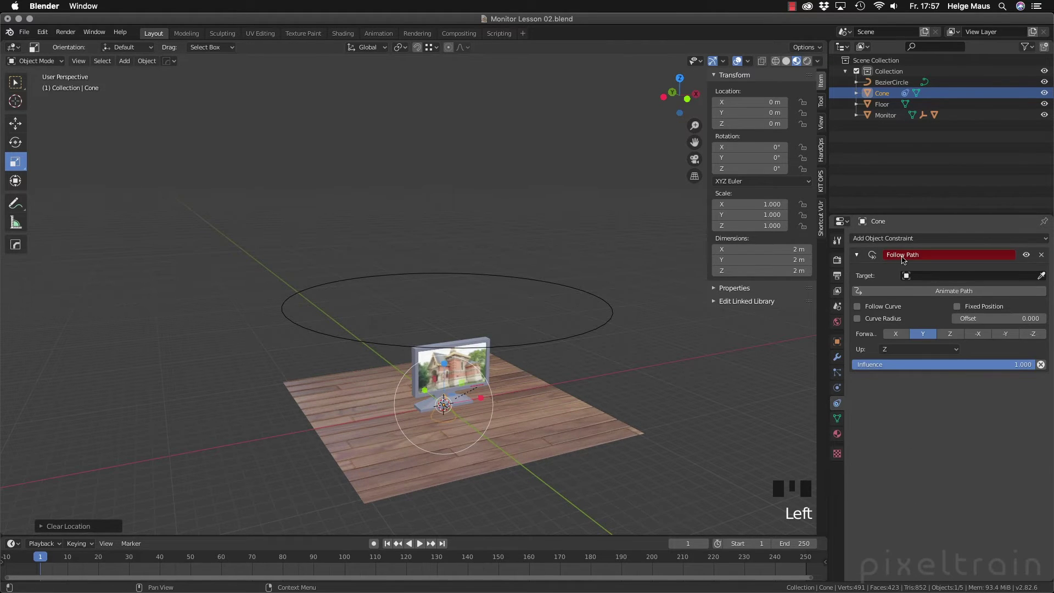
left_click(1041, 275)
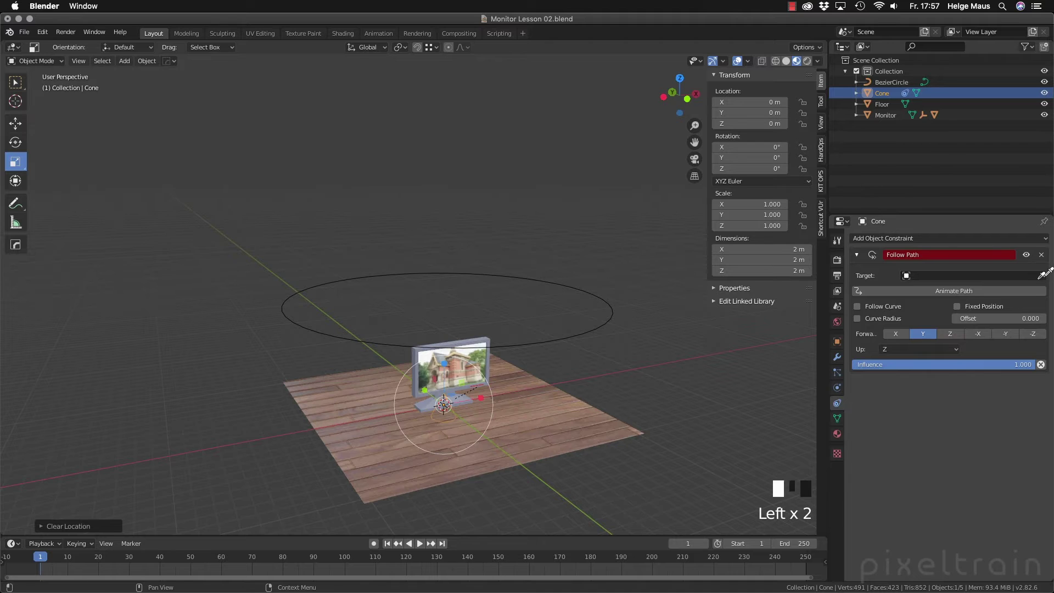
left_click(615, 300)
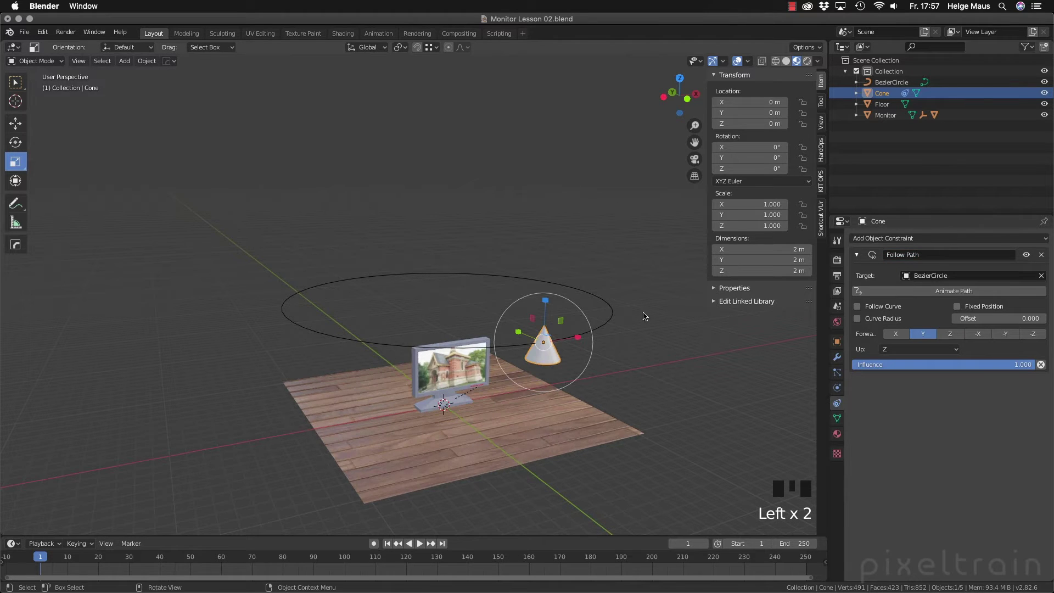
Try the Follow Curve option of the cone's Follow Path constraint, switching it on and off again
middle_click_drag(828, 422, 661, 410)
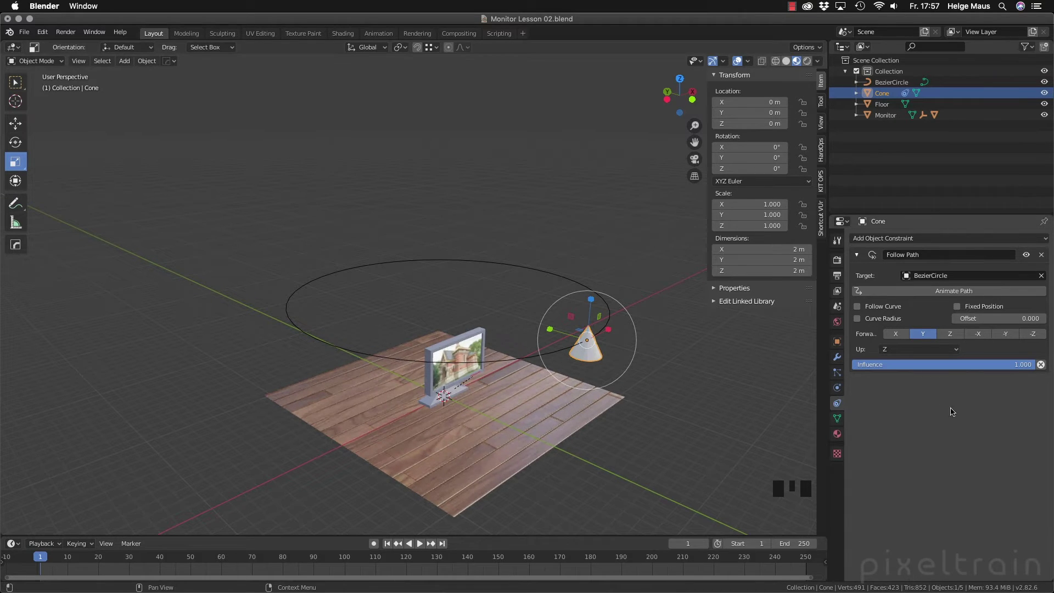
left_click(858, 307)
left_click(858, 307)
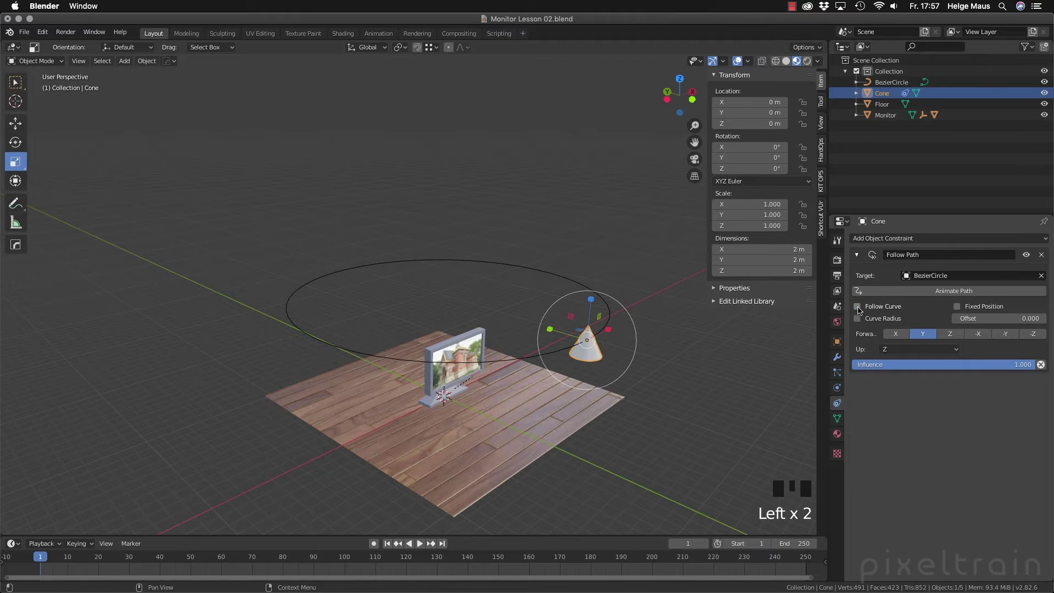
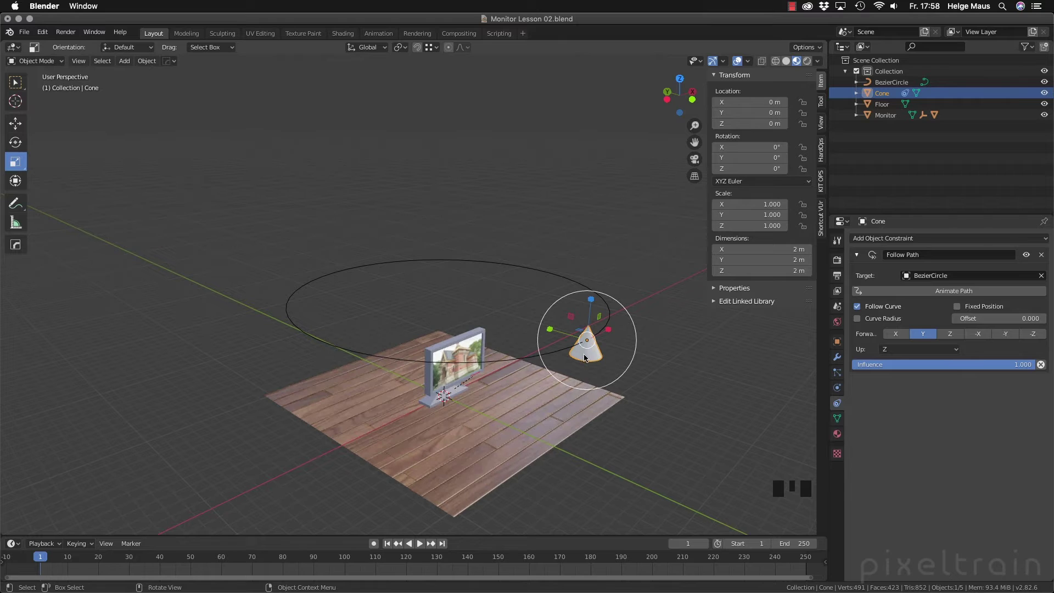
Activate the Move tool for the cone and use the Local orientation so its own axes are shown
left_click(594, 359)
left_click(18, 124)
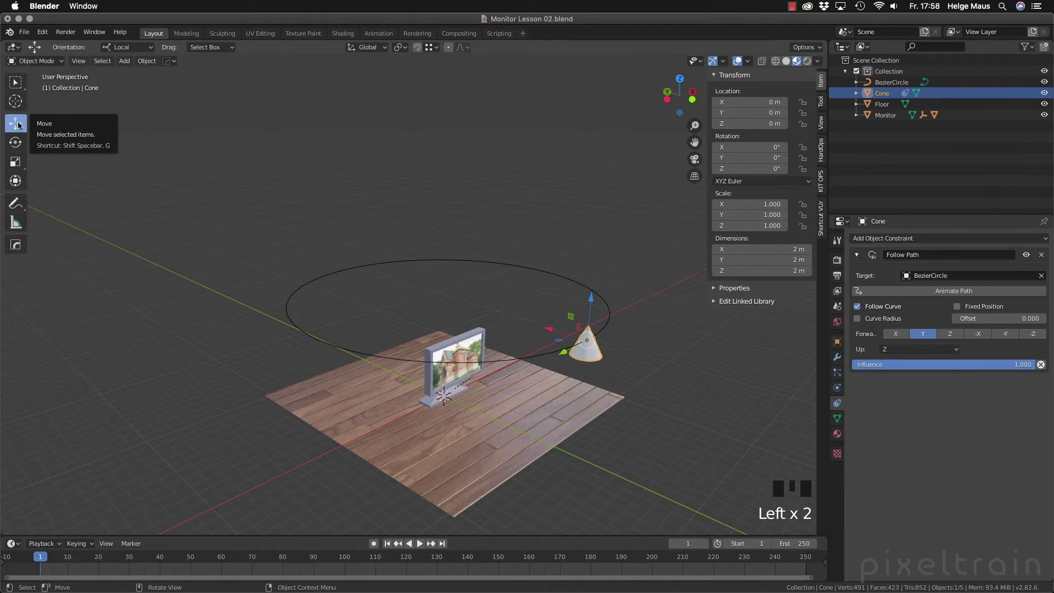
left_click(125, 48)
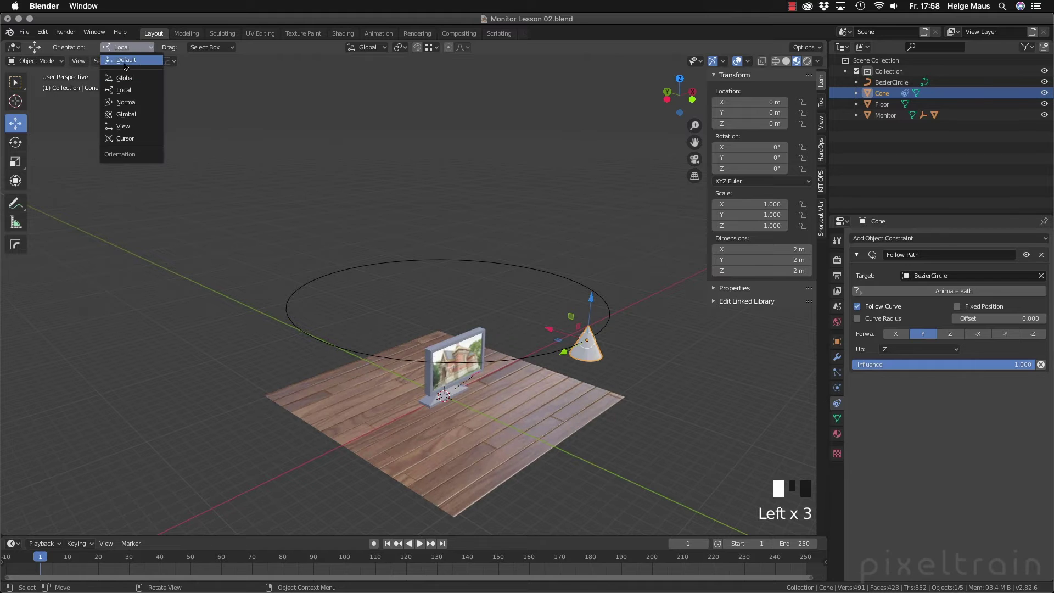
left_click(138, 91)
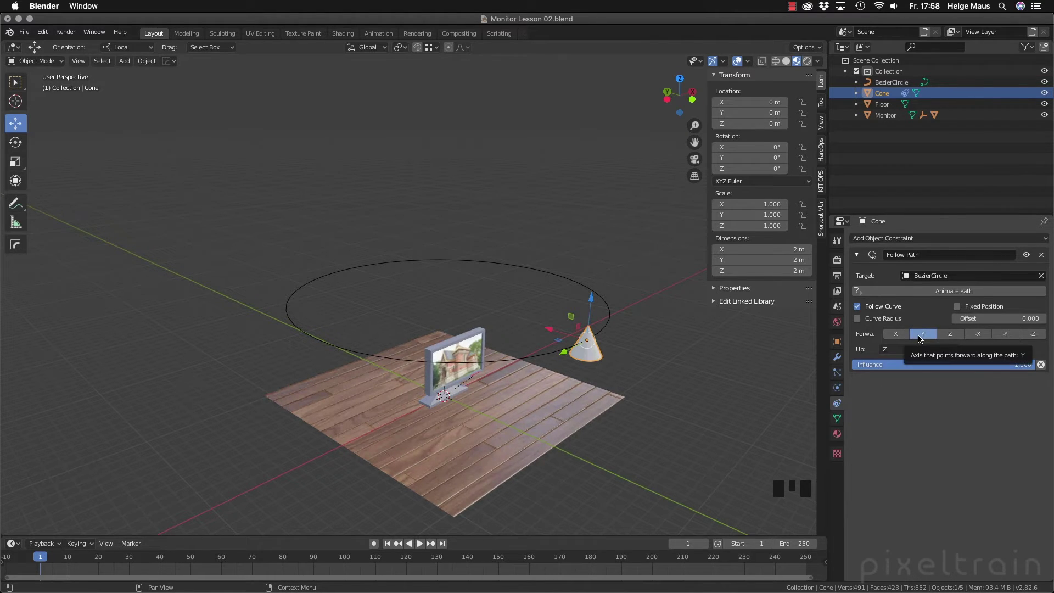
Set the cone's Follow Path constraint to Forward axis -Z and Up axis Y, trying Z as the forward axis first
left_click(953, 334)
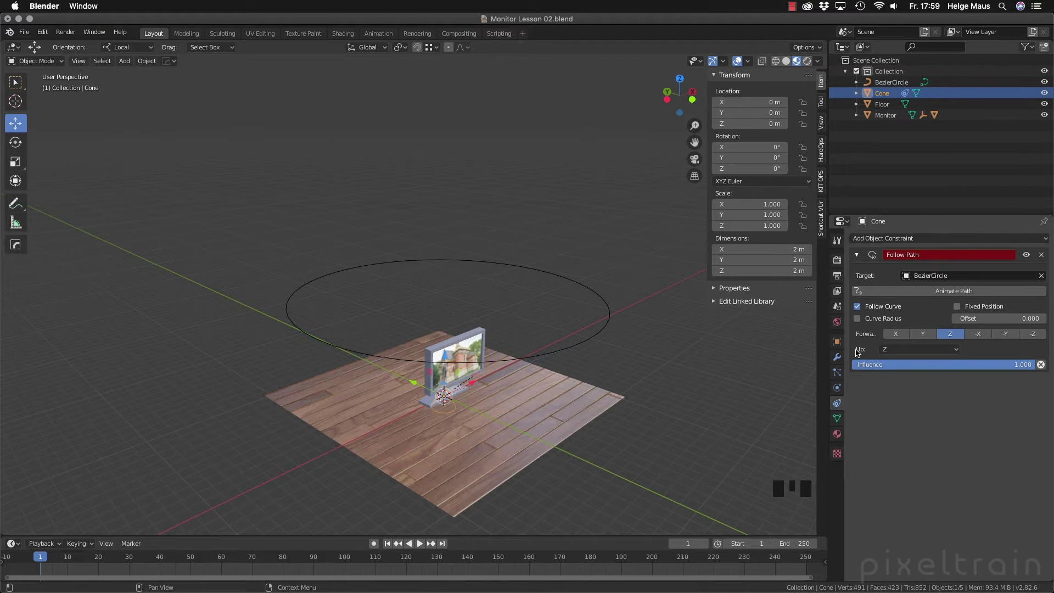
left_click(955, 350)
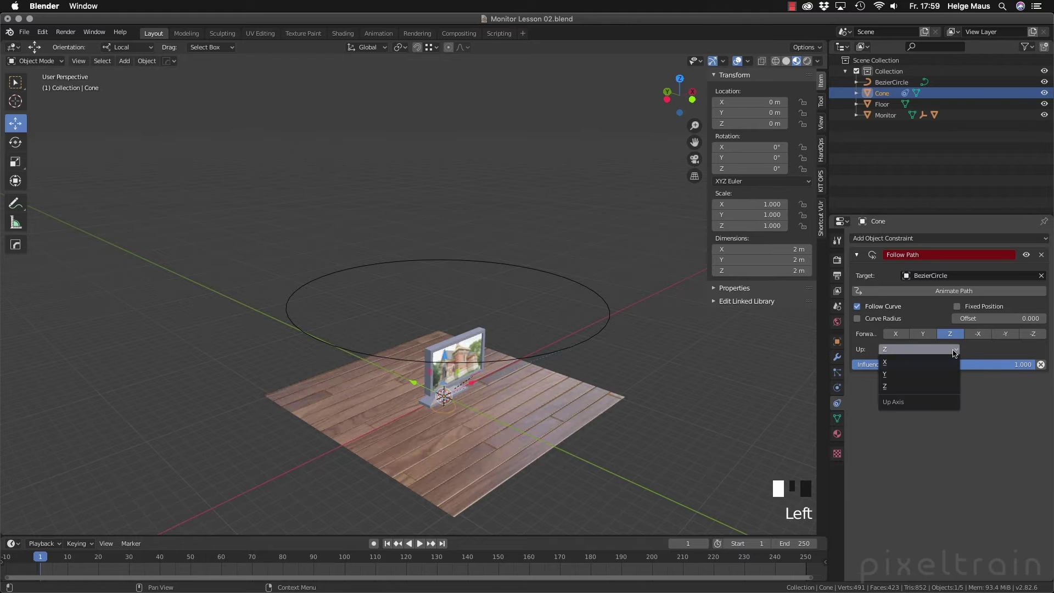
left_click(914, 378)
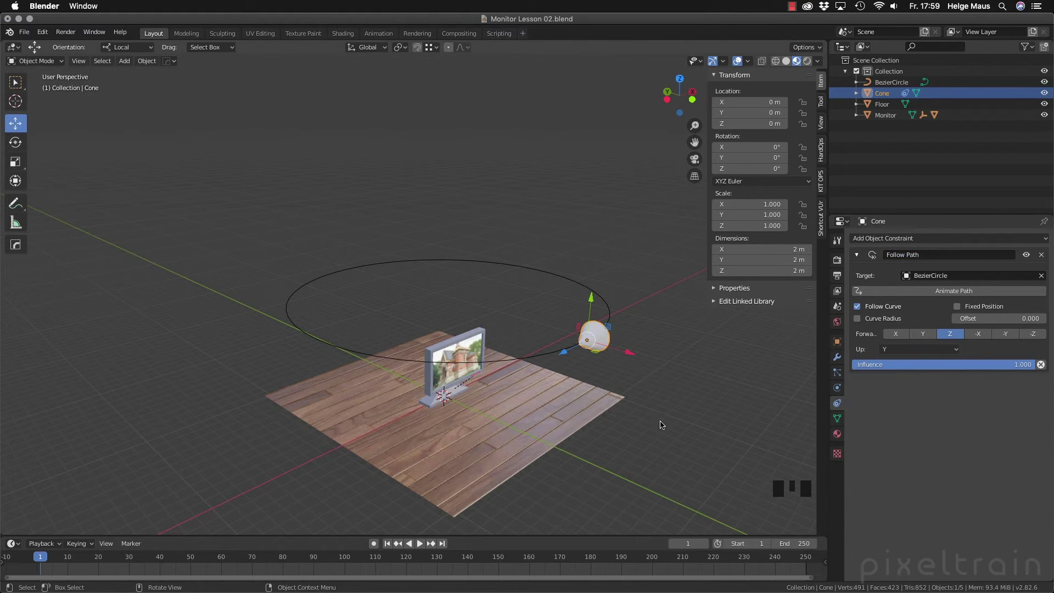
middle_click_drag(661, 426, 598, 348)
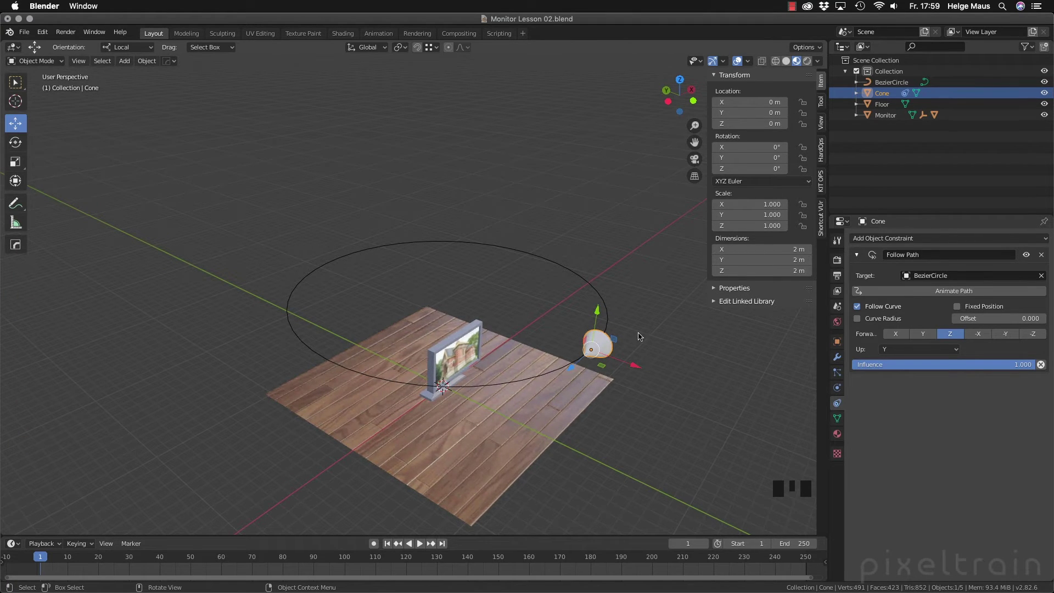
left_click(1033, 334)
middle_click_drag(673, 426, 644, 425)
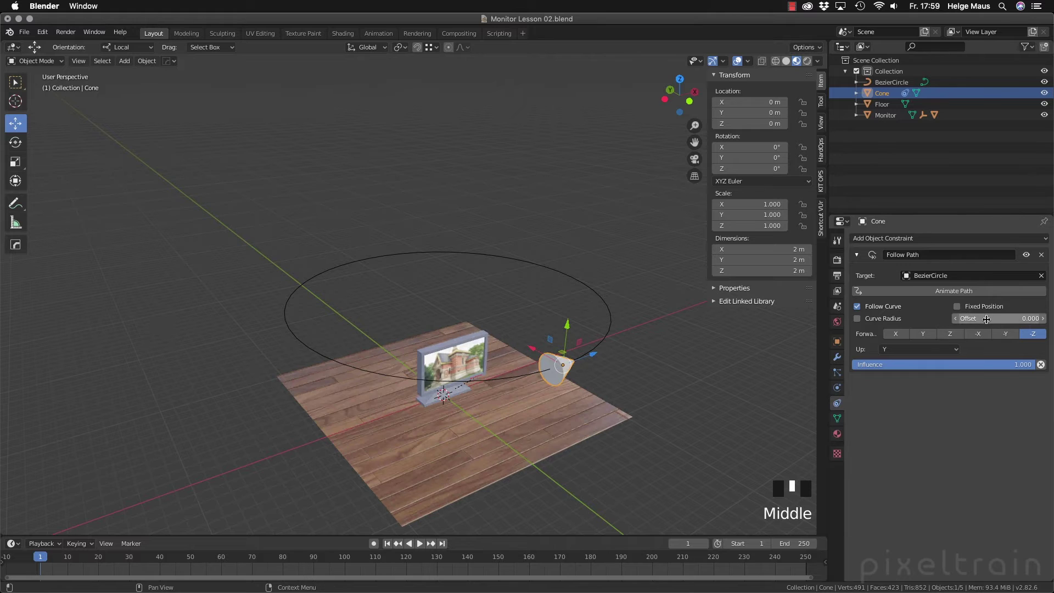
Slide the cone along the circle with the constraint's Offset, return it to 0 and keyframe it at frame 1
left_click_drag(1000, 318, 1046, 318)
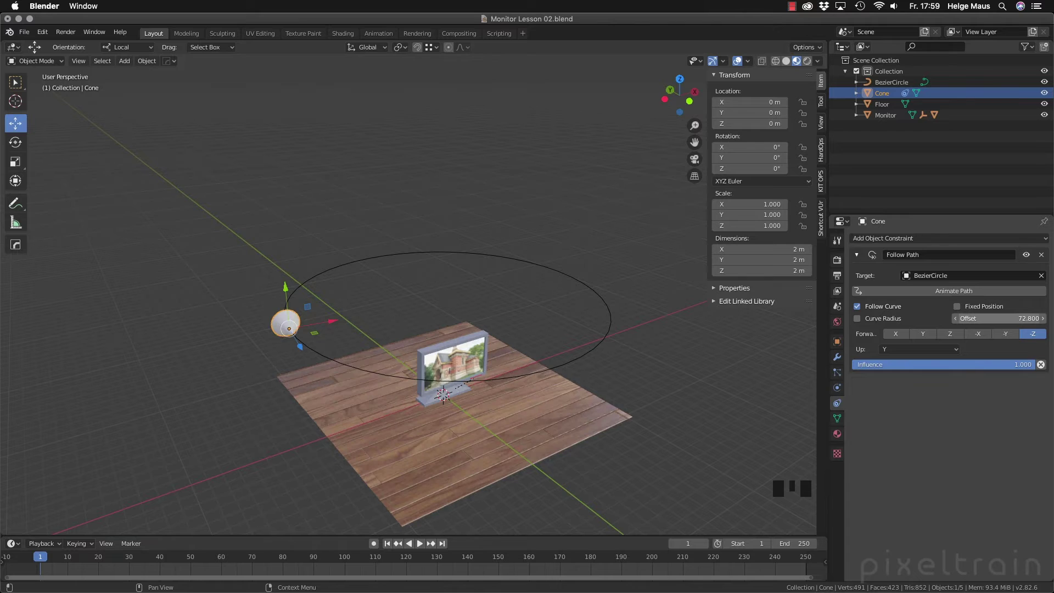
left_click_drag(1000, 318, 1024, 319)
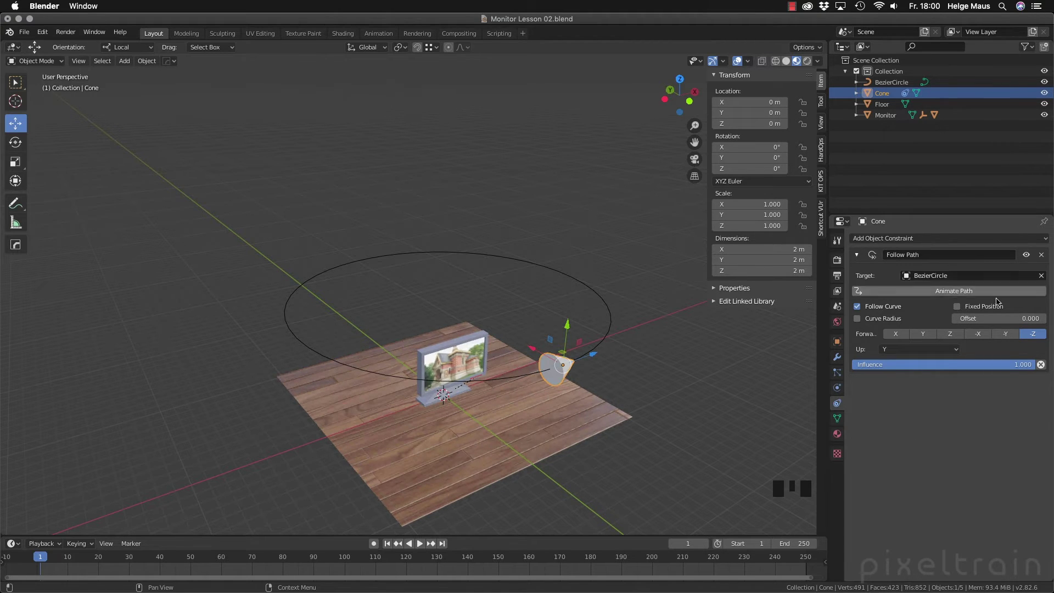
key("i")
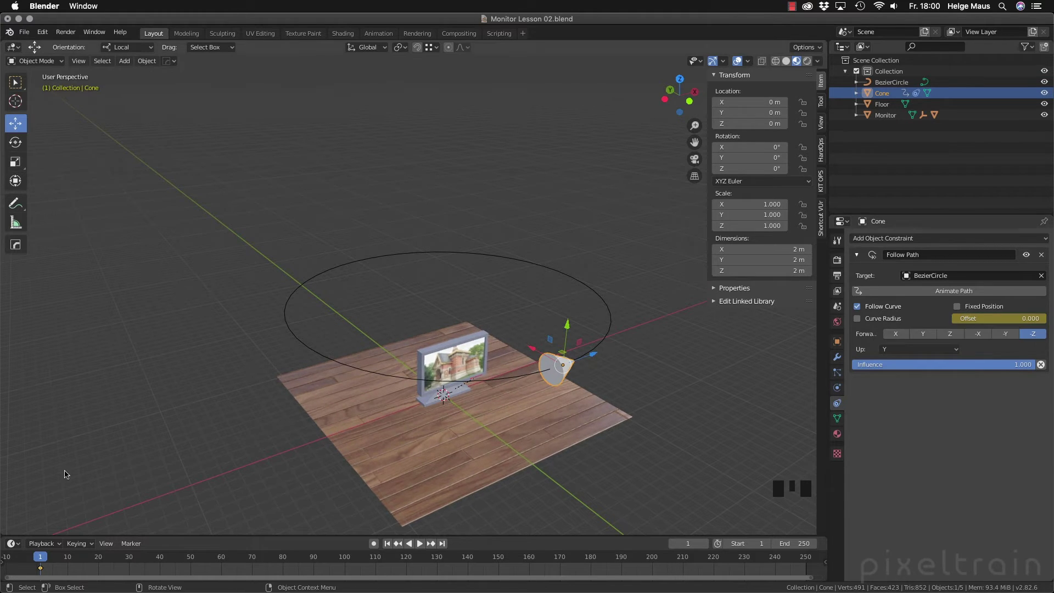
Keyframe the Follow Path Offset at about 198.8 on frame 100
key("space")
left_click_drag(52, 558, 343, 558)
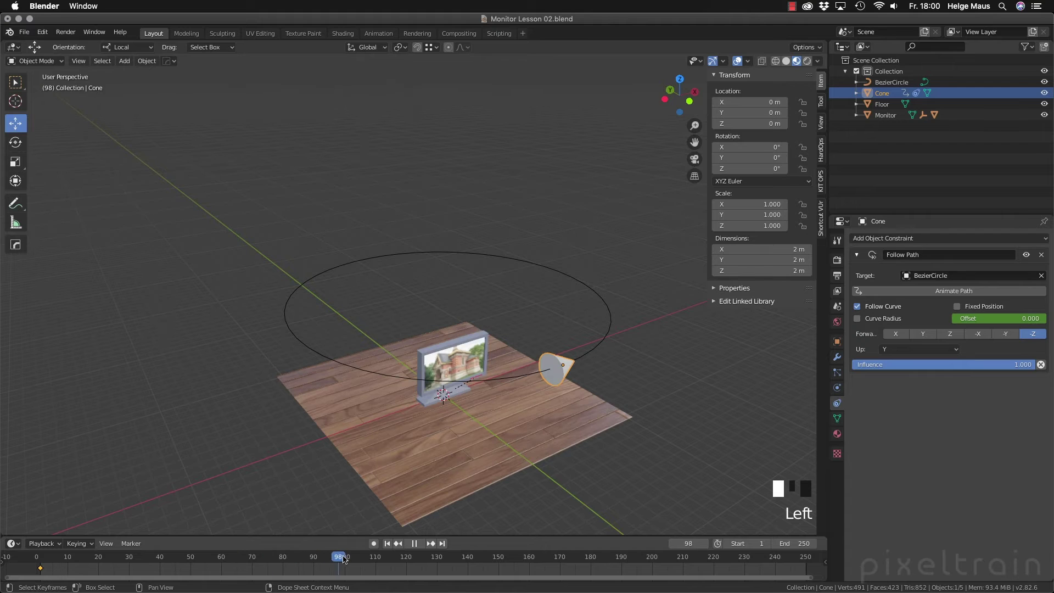
key("space")
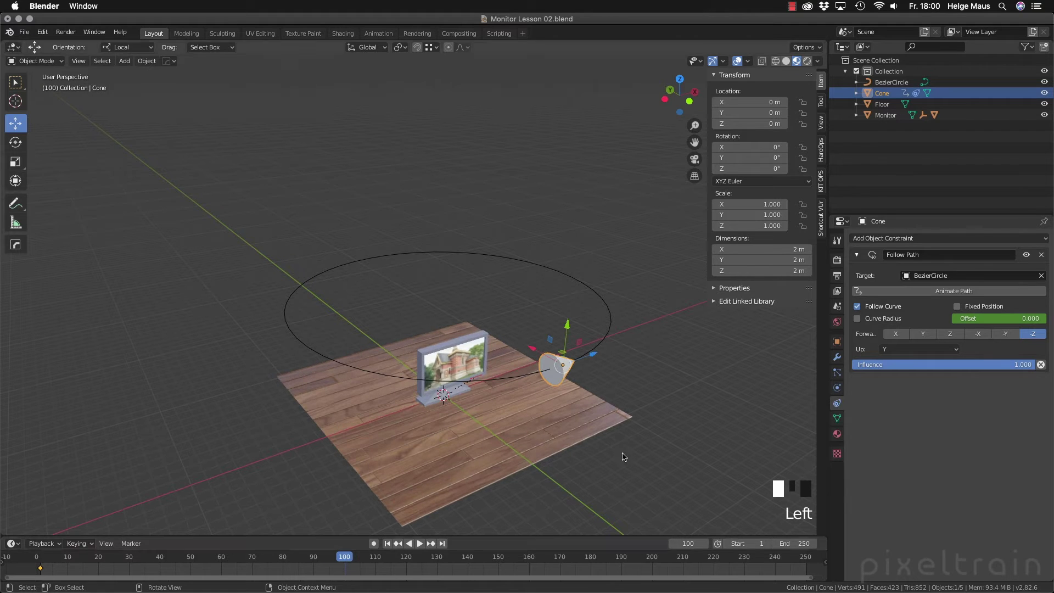
left_click_drag(989, 318, 1053, 319)
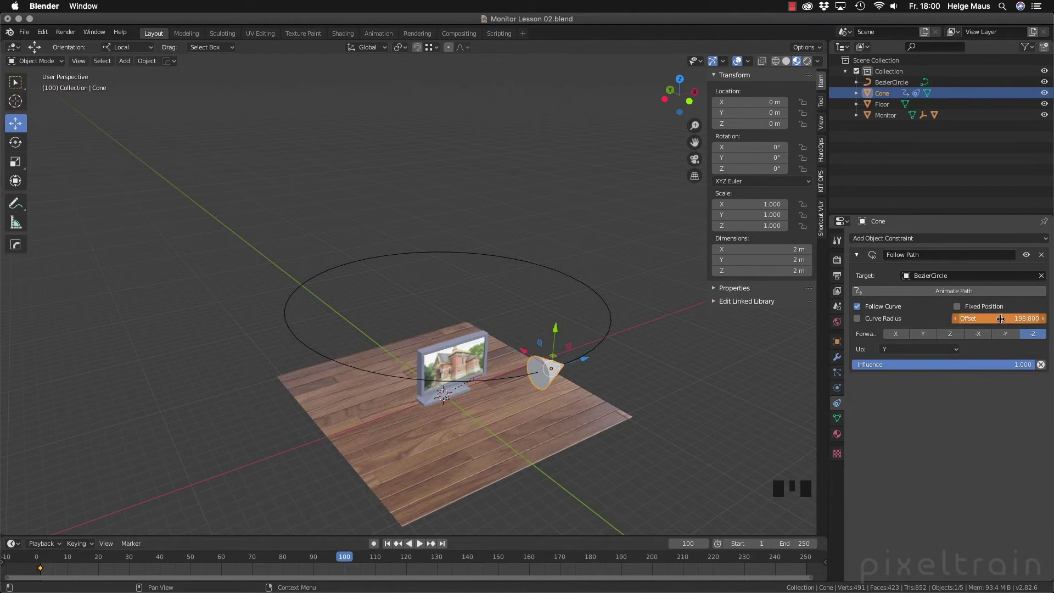
key("i")
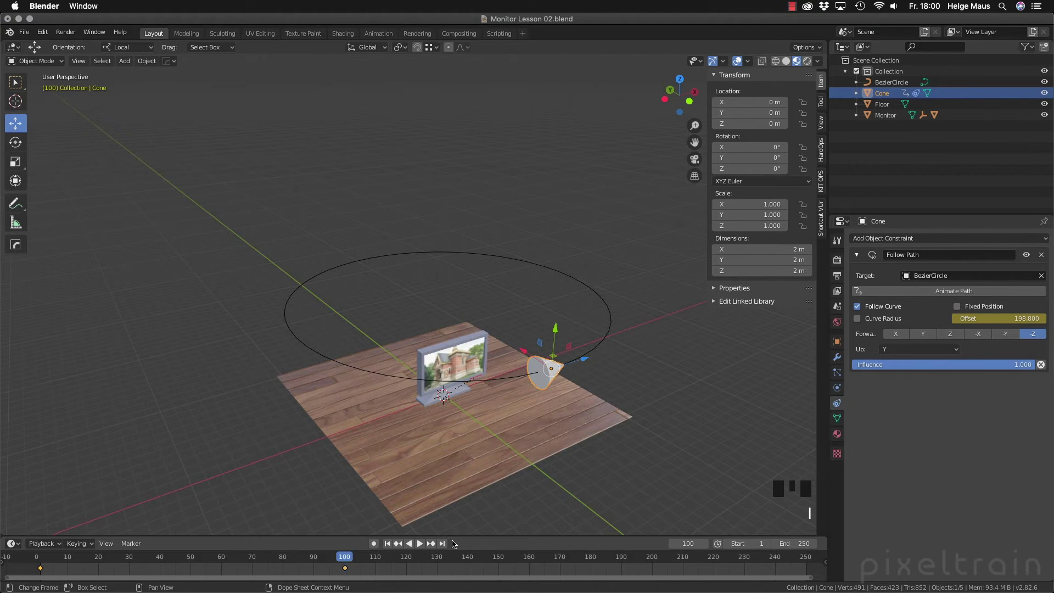
Play the cone's path animation from the first frame and scrub through the timeline, stopping at frame 36
key("shift+Left")
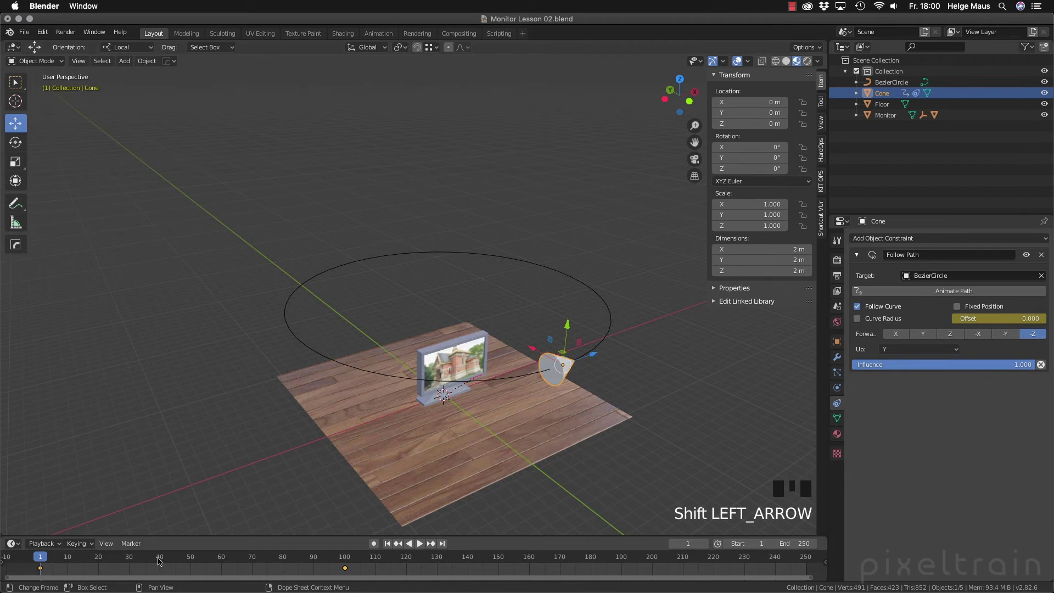
key("space")
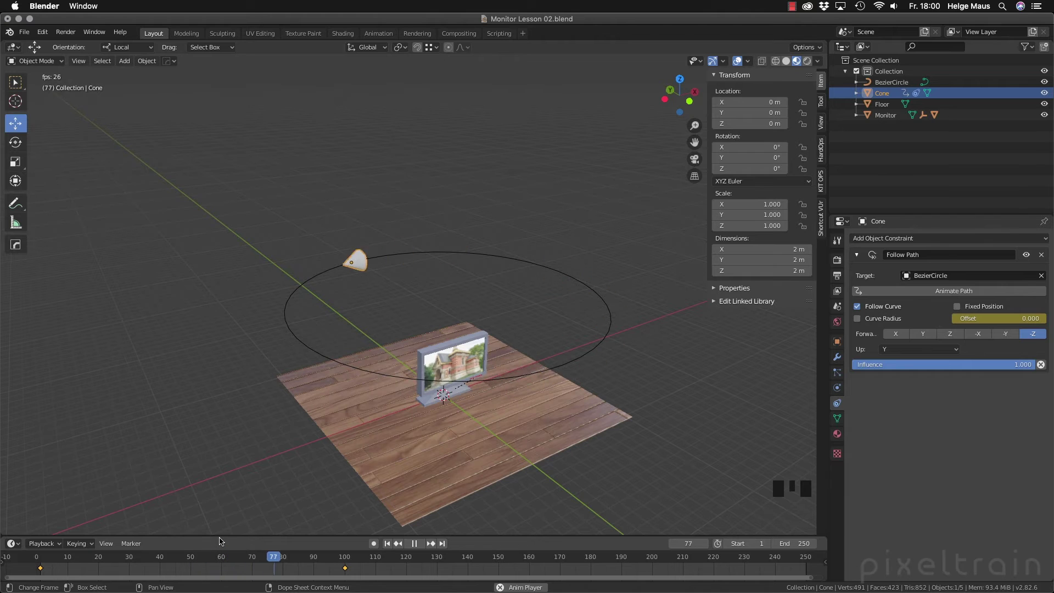
key("space")
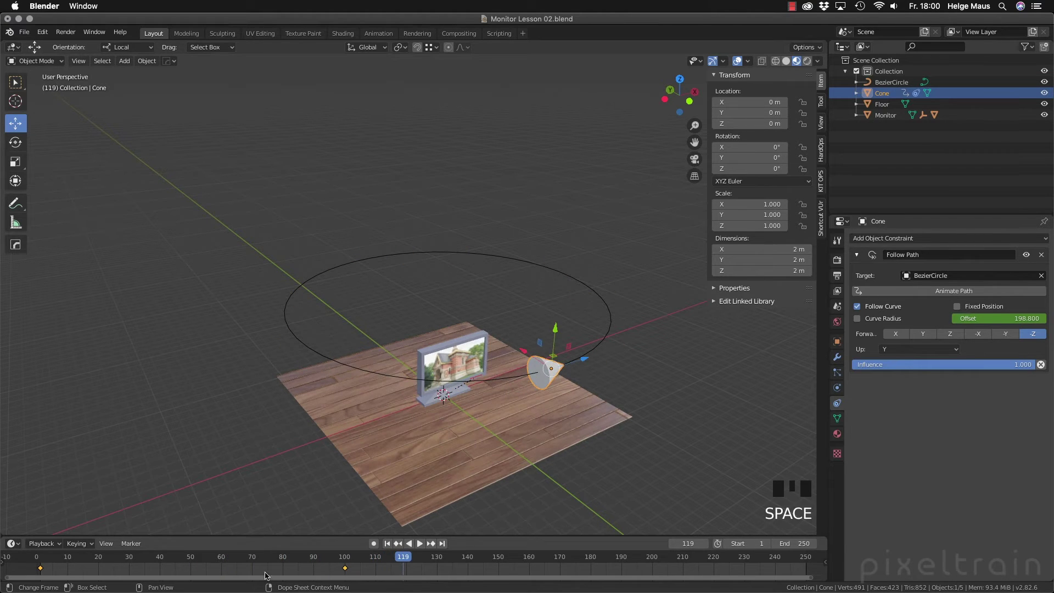
left_click(266, 556)
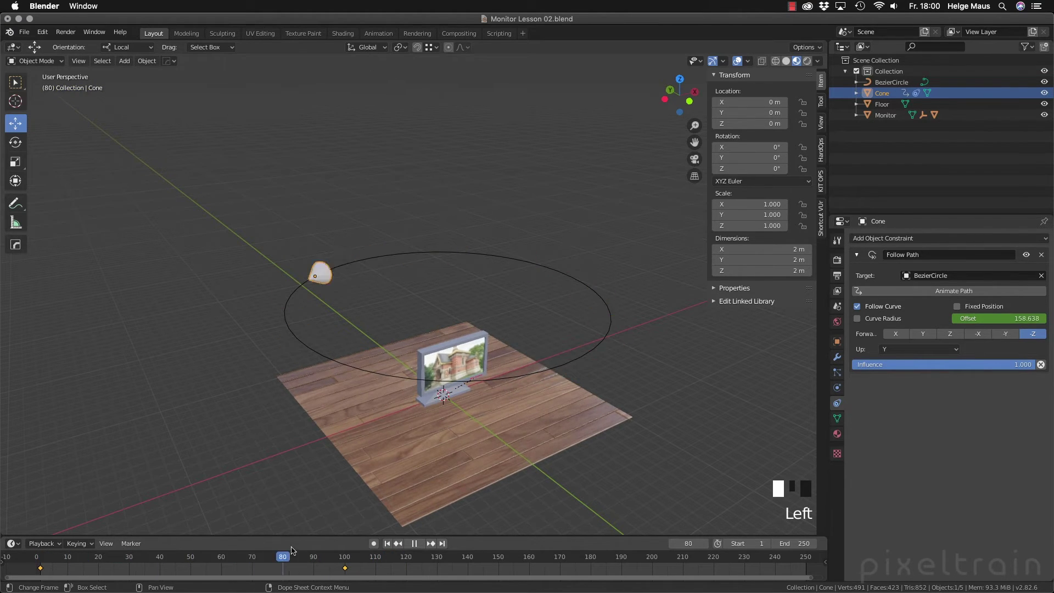
left_click_drag(58, 549, 150, 548)
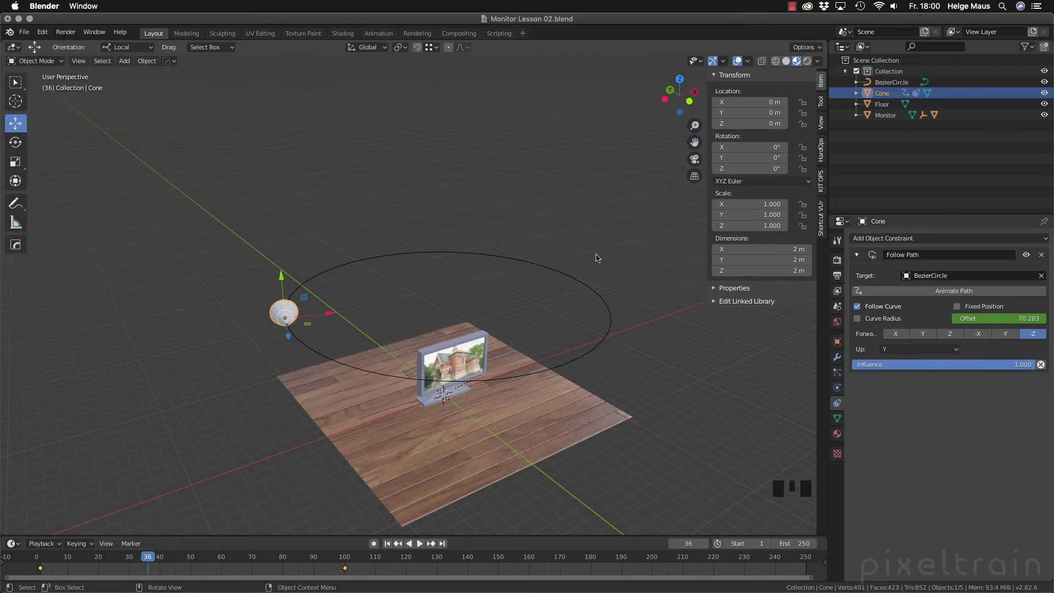
Rotate the Bezier circle about -16.6° around its X axis
left_click(874, 84)
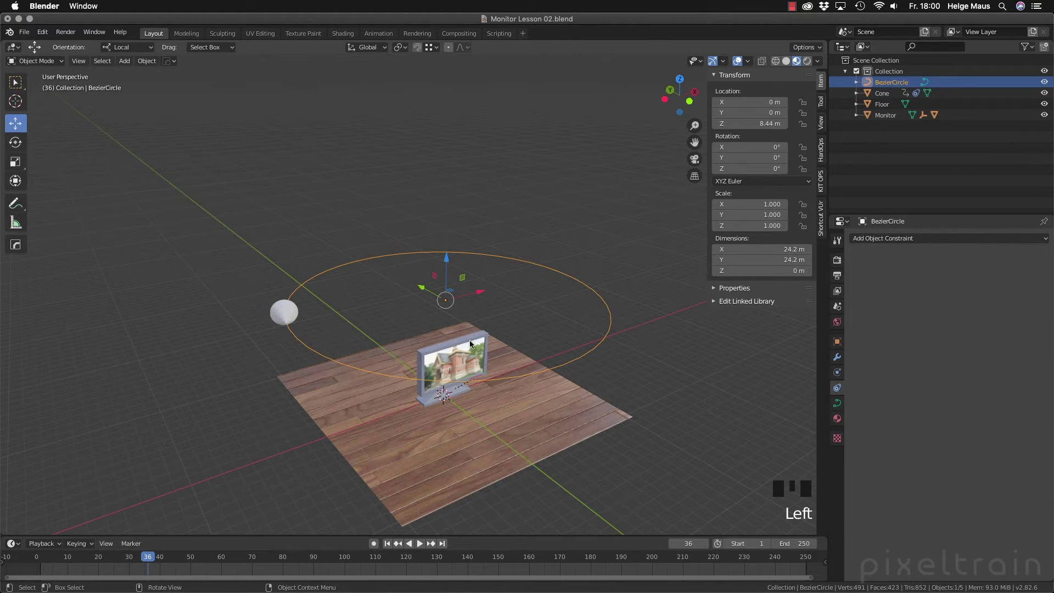
key("shift+space")
key("r")
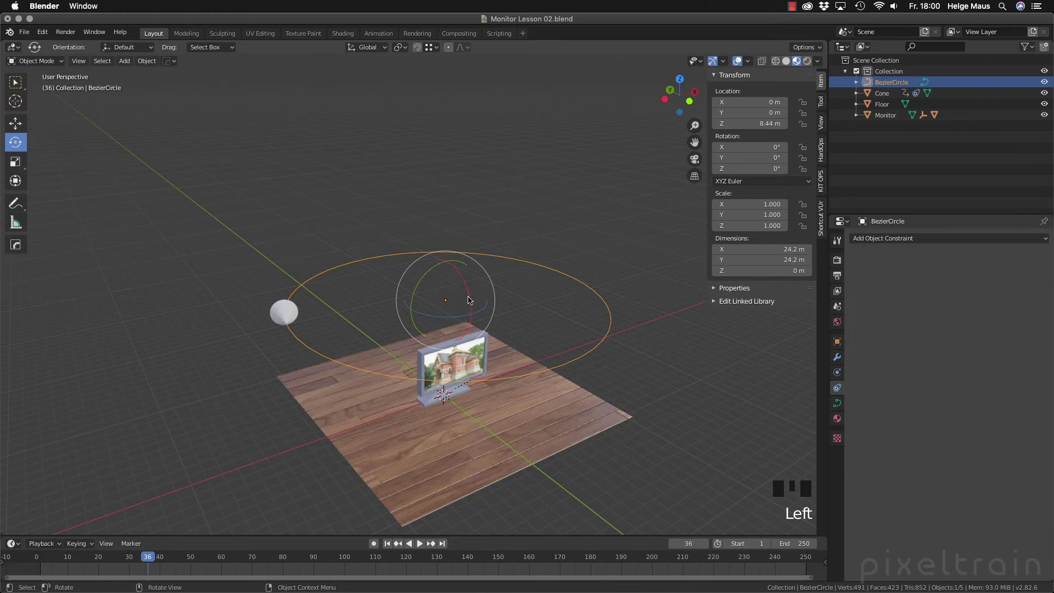
left_click_drag(469, 300, 505, 304)
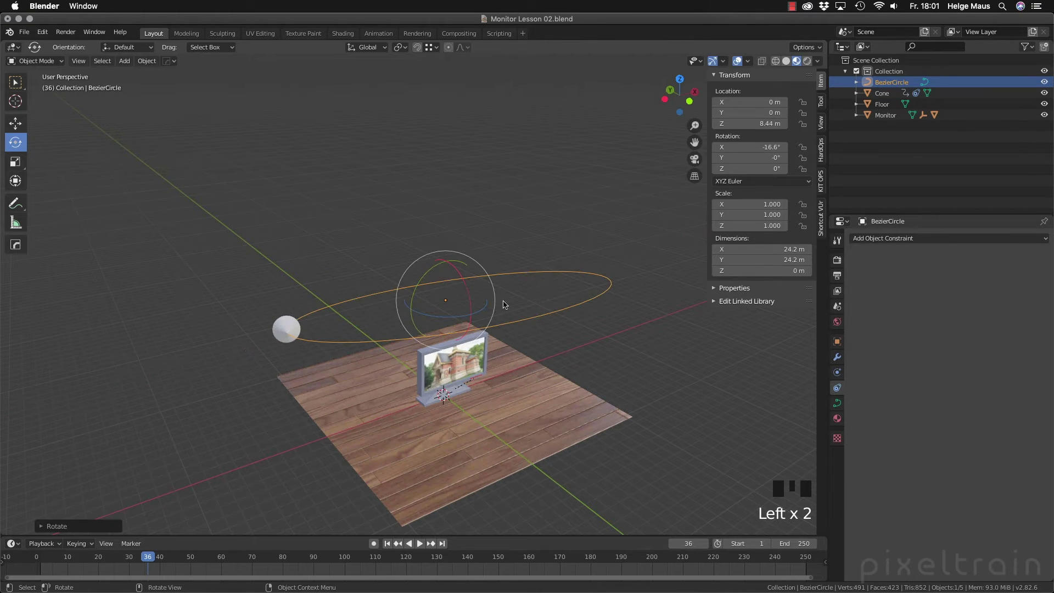
Move the Bezier circle's control point on the negative Y side slightly upward in Edit Mode, and return to Object Mode
key("Tab")
middle_click_drag(460, 359, 606, 247)
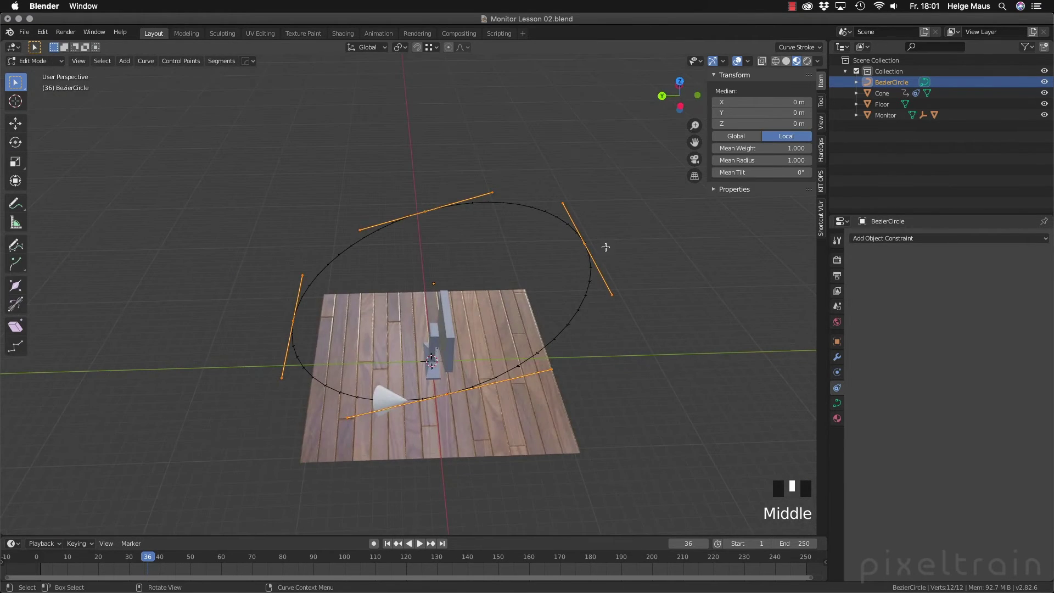
left_click(586, 244)
key("g")
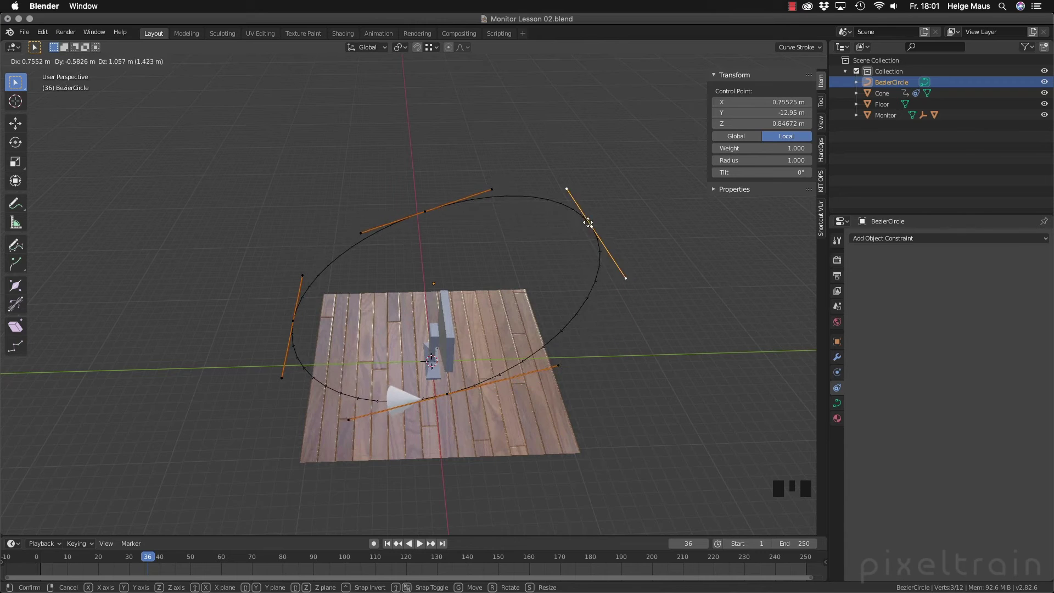
left_click(579, 219)
key("Tab")
Play the animation to review the cone moving along the reshaped path, and return to the first frame
middle_click_drag(634, 293, 602, 280)
key("space")
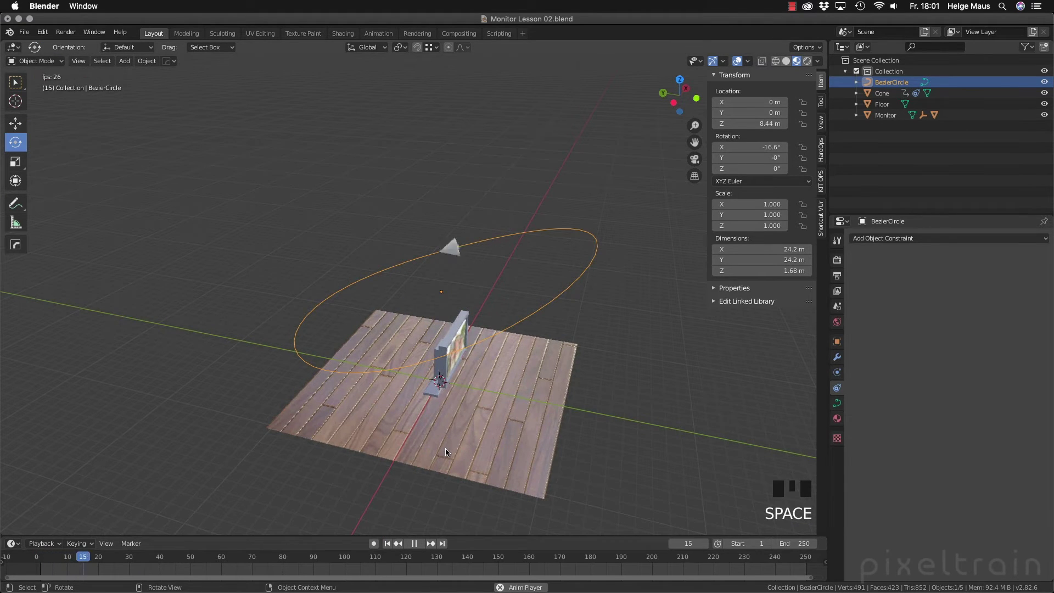
key("space")
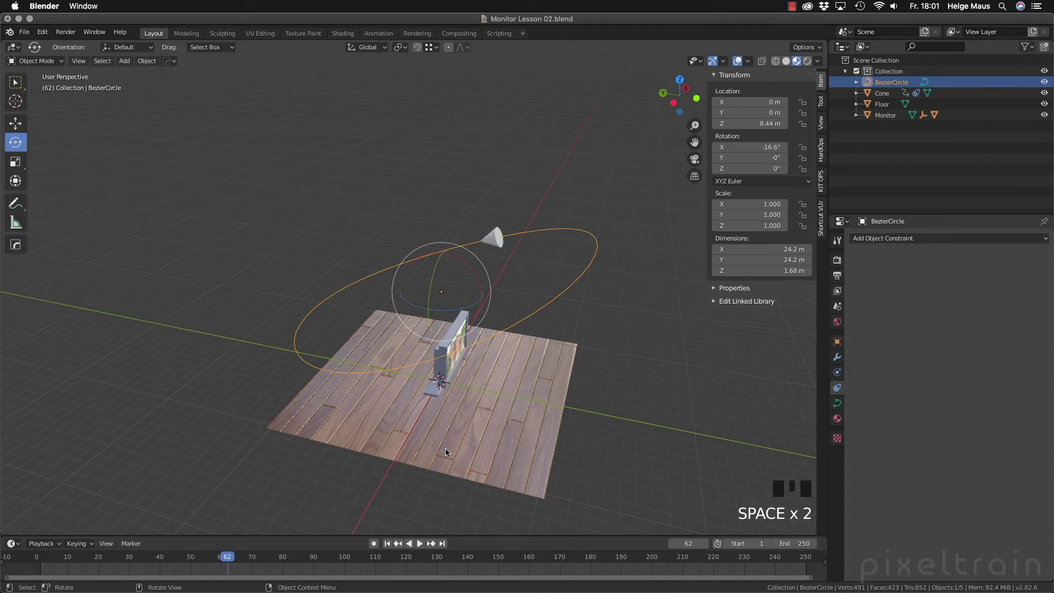
key("shift+Left")
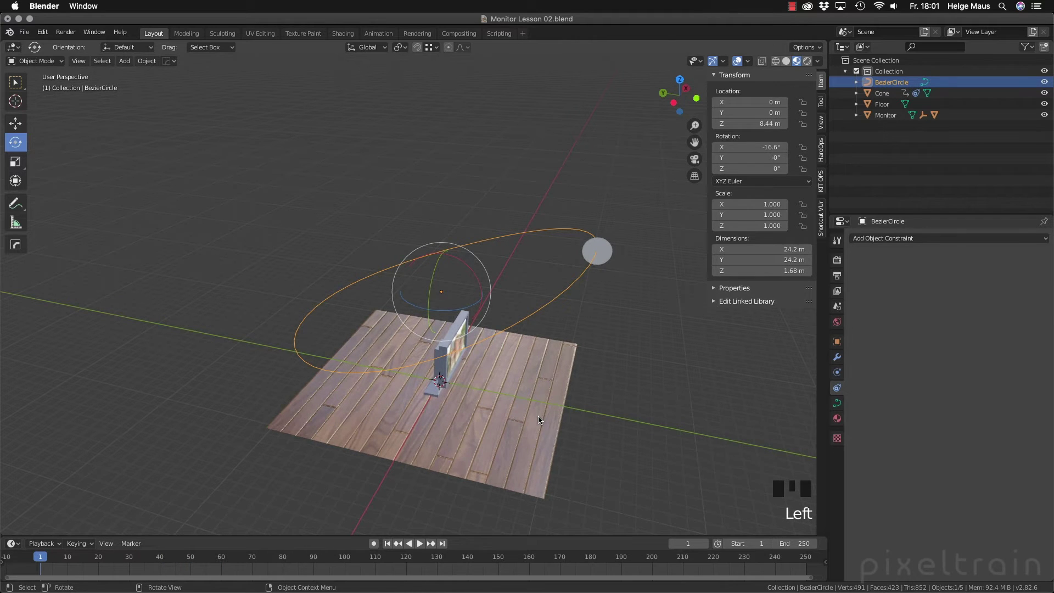
Clear all keyframes from the Offset of the cone's Follow Path constraint
middle_click_drag(540, 414, 519, 272)
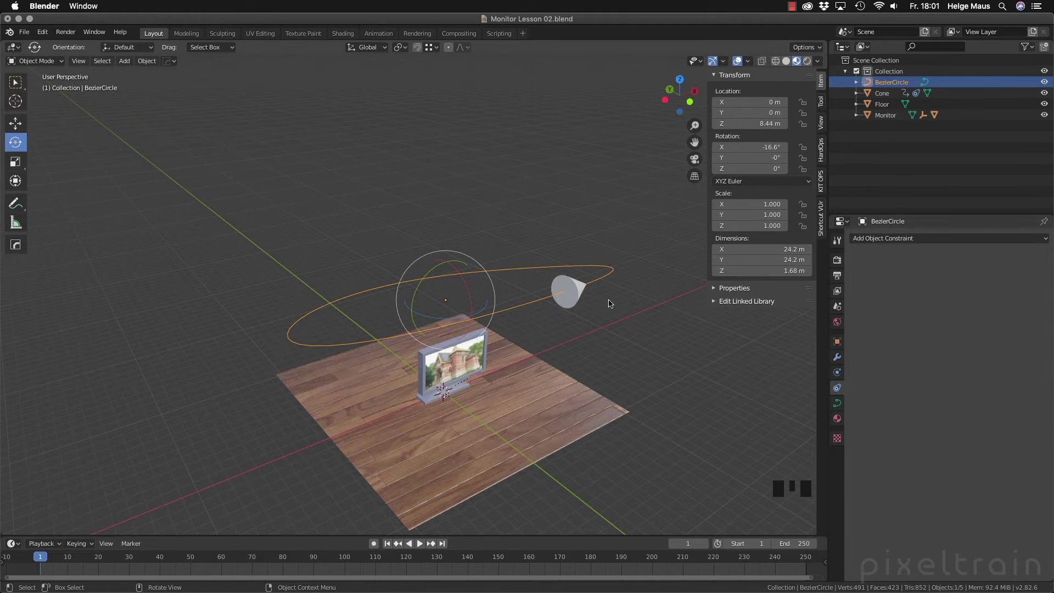
left_click(571, 302)
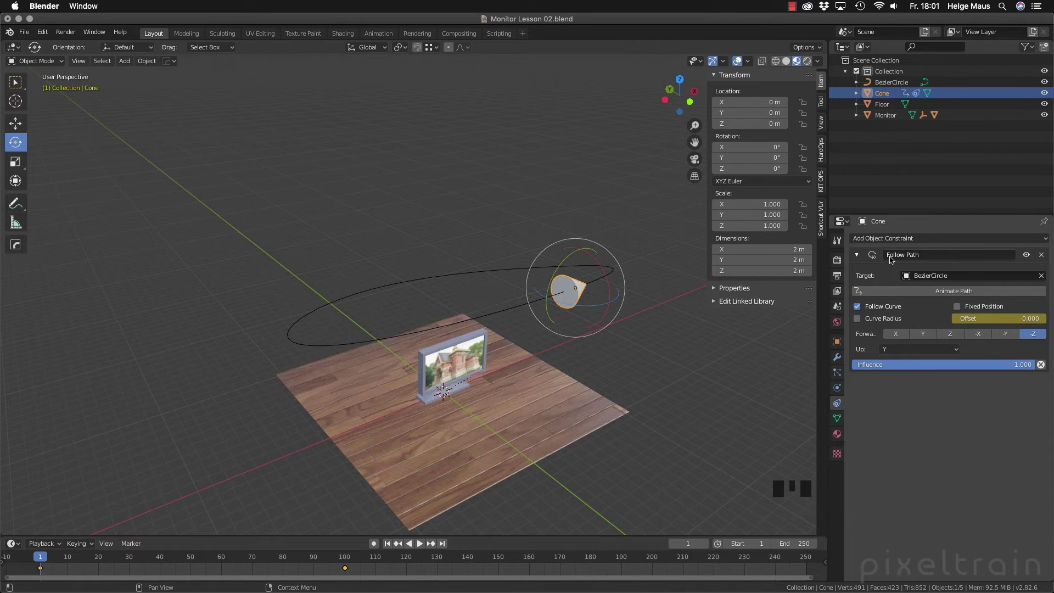
right_click(989, 319)
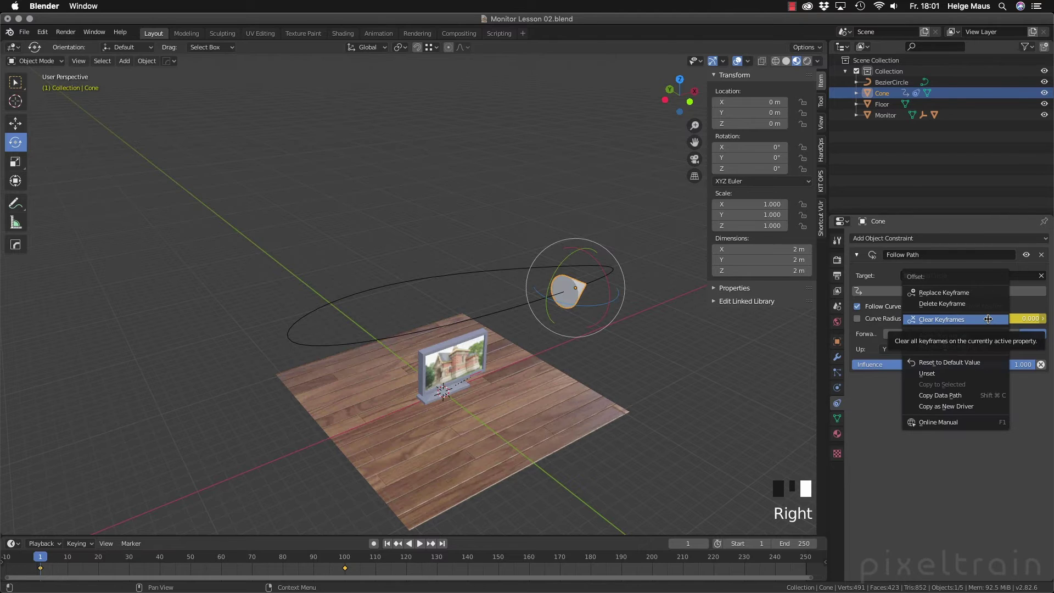
left_click(988, 320)
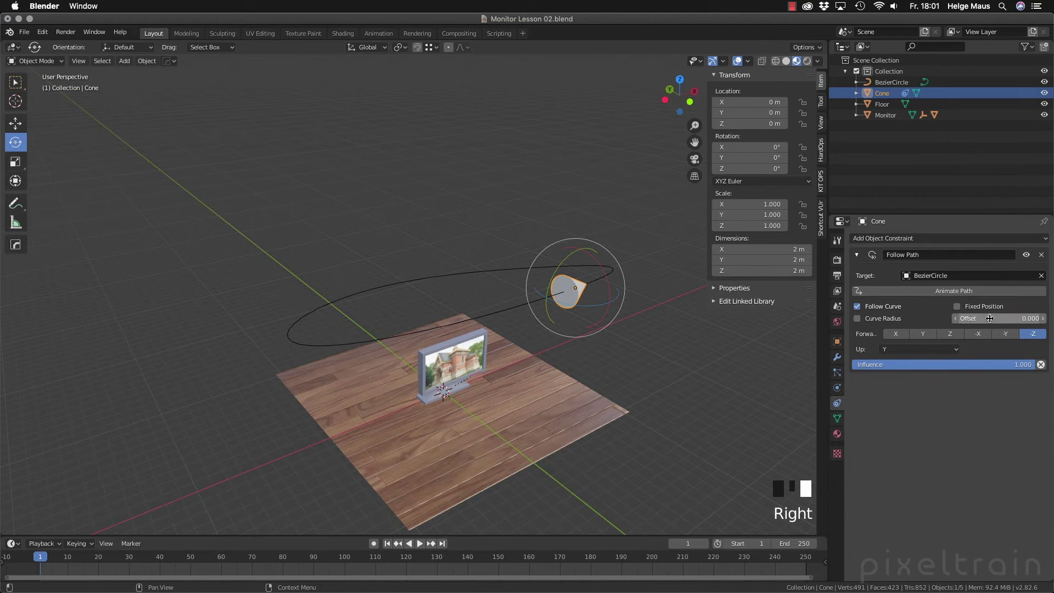
left_click(619, 392)
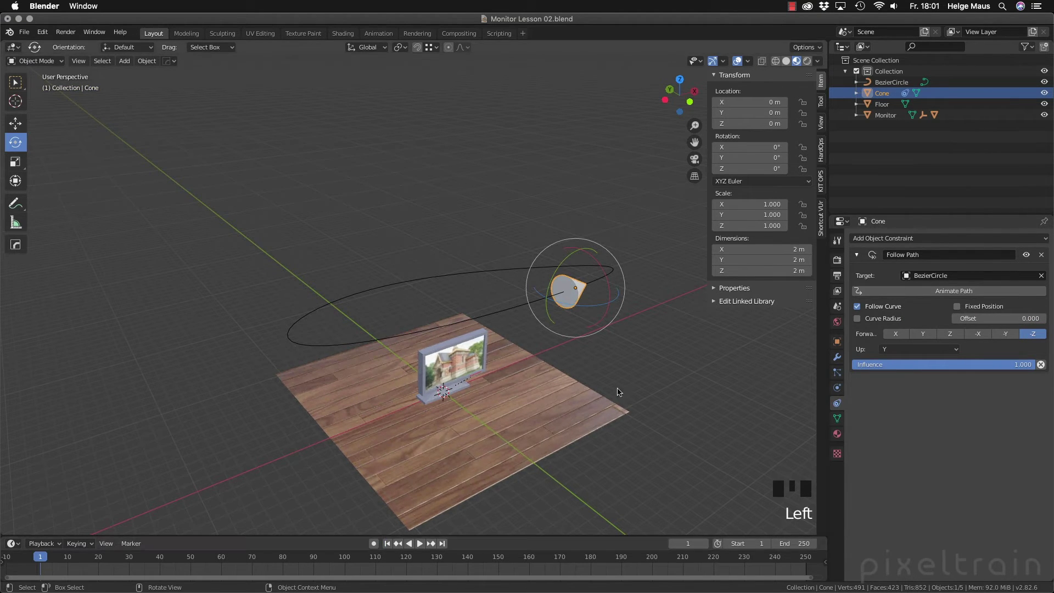
mouse_move(647, 388)
middle_mouse_down("shift")
mouse_move(626, 382)
mouse_move(635, 384)
middle_mouse_up("shift")
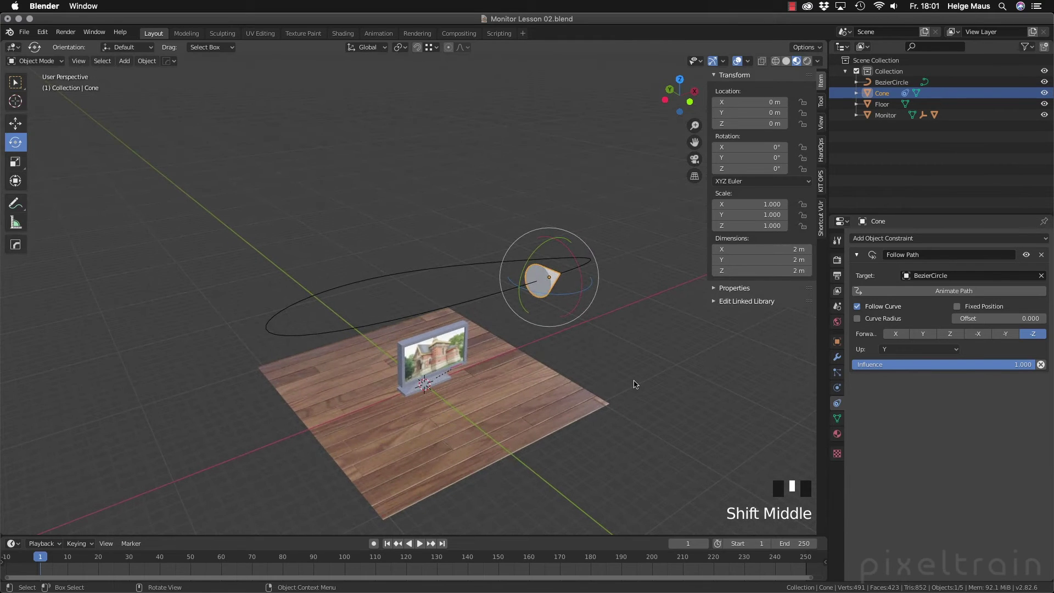
Switch to the Select Box tool, play the animation to check the cone without keyframes, and return to the first frame
left_click(16, 82)
key("space")
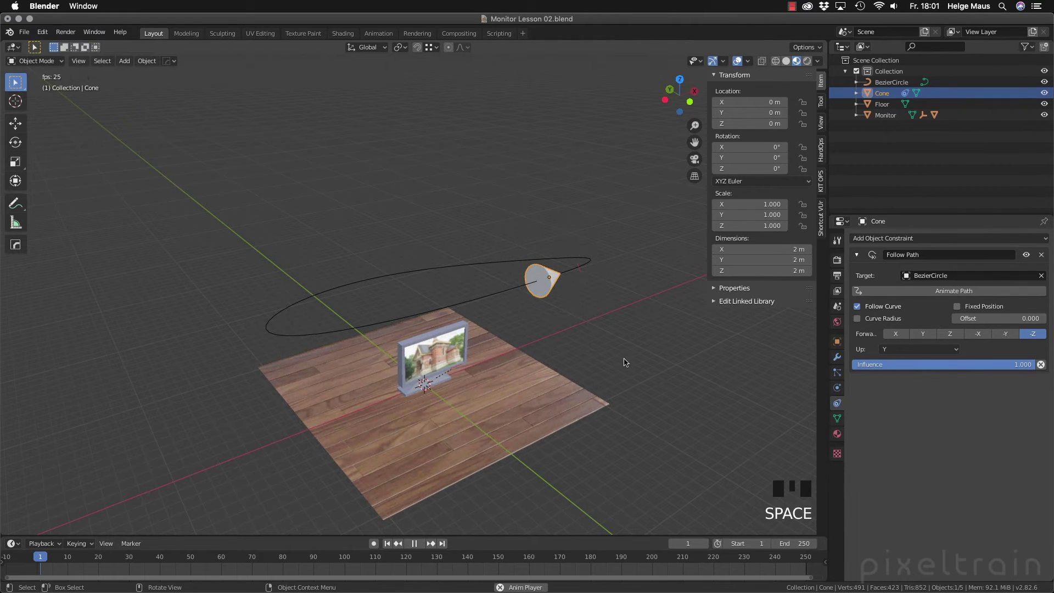
key("space")
left_click(387, 543)
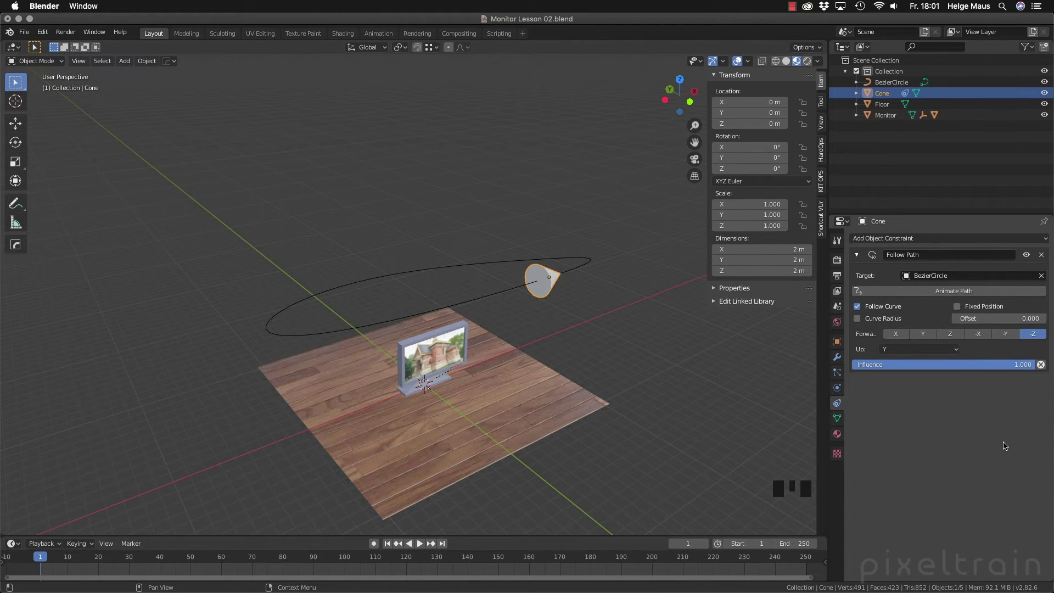
Select the Bezier circle and examine the Path Animation settings in its curve data
left_click(916, 289)
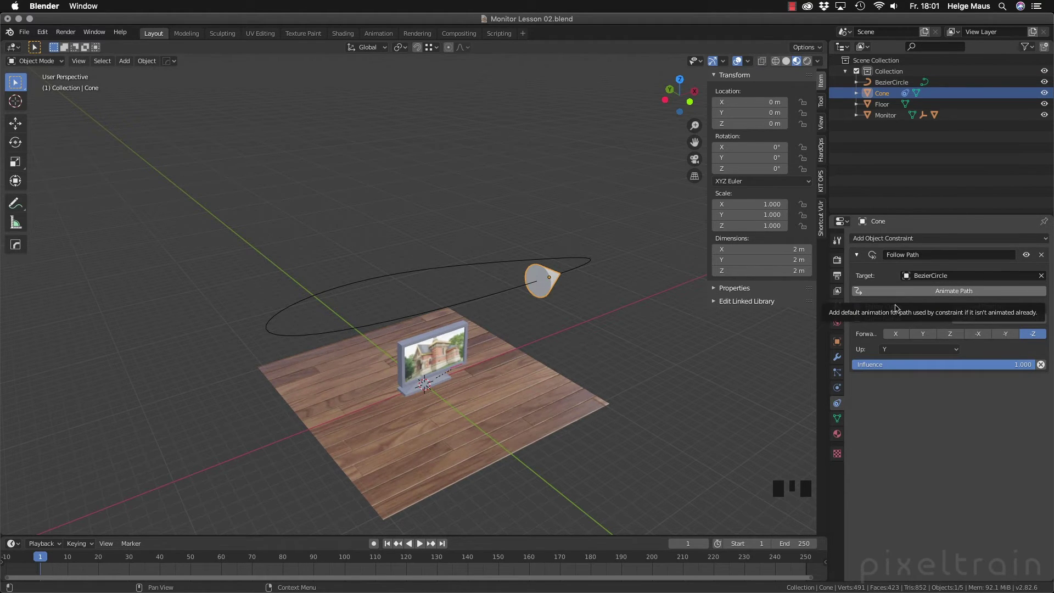
left_click(581, 270)
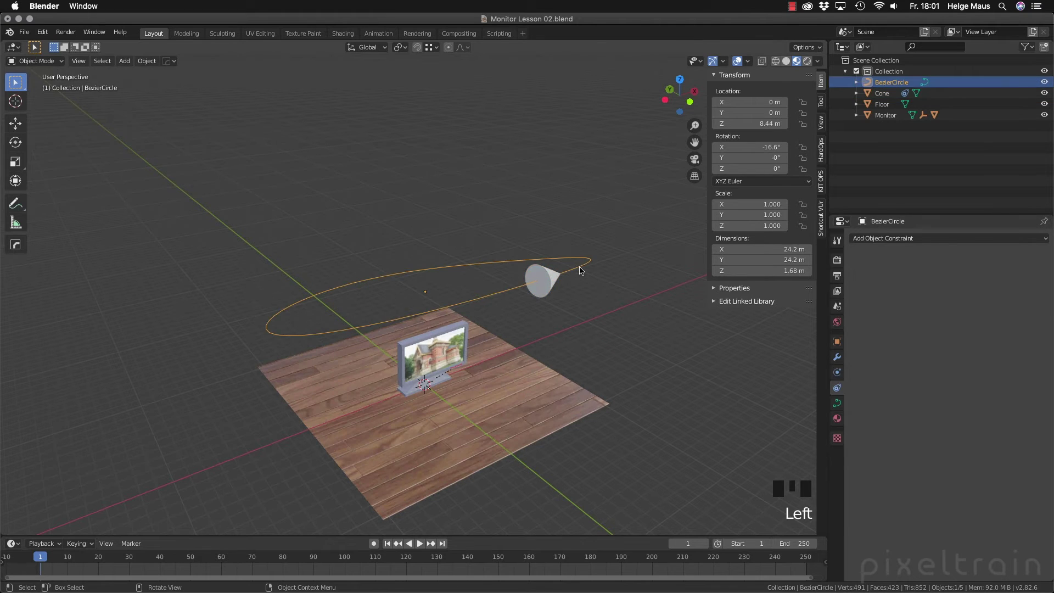
left_click(838, 404)
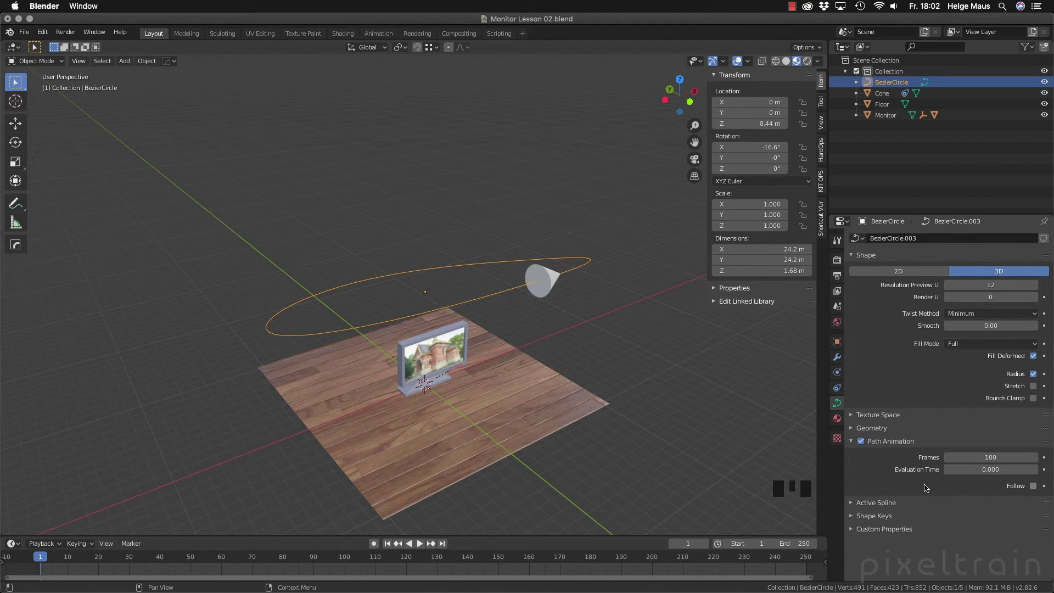
Add the default path animation through Animate Path in the cone's Follow Path constraint
left_click(549, 295)
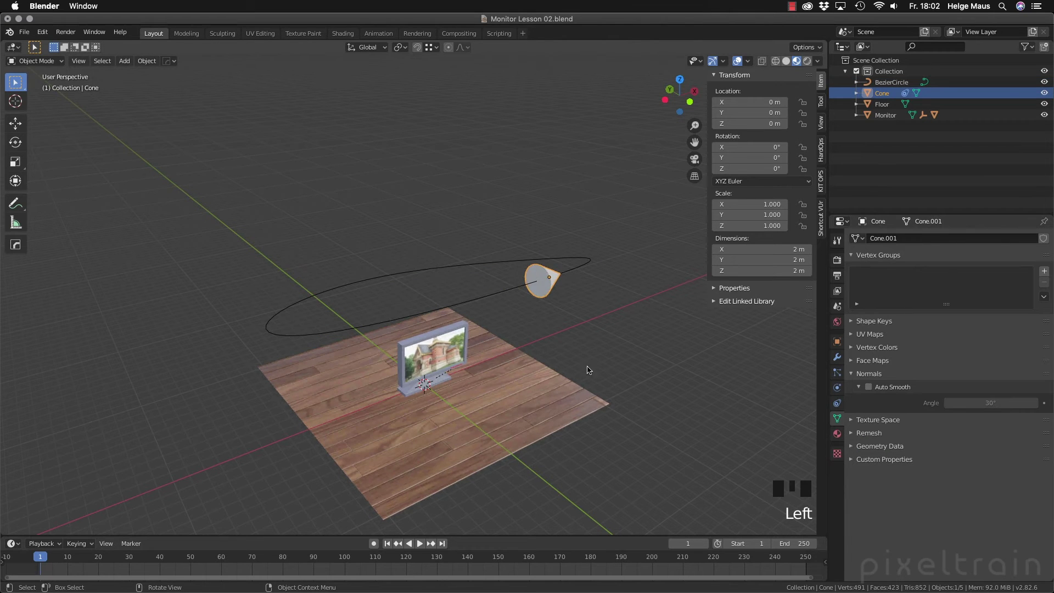
left_click(839, 405)
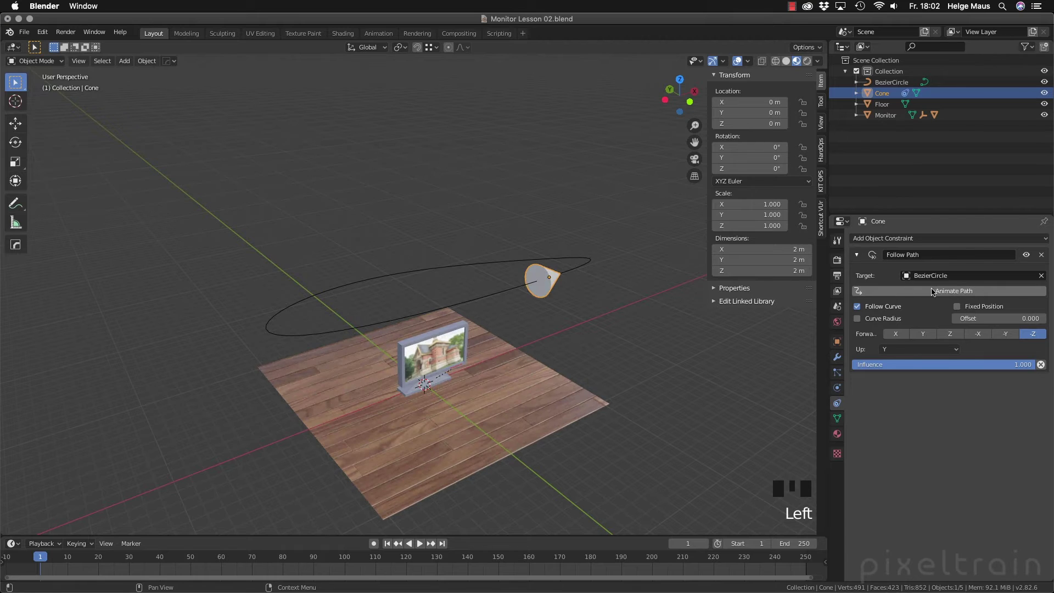
left_click(948, 292)
Examine the Bezier circle's Path Animation settings, play the animation along the path, and return to the first frame
left_click(578, 271)
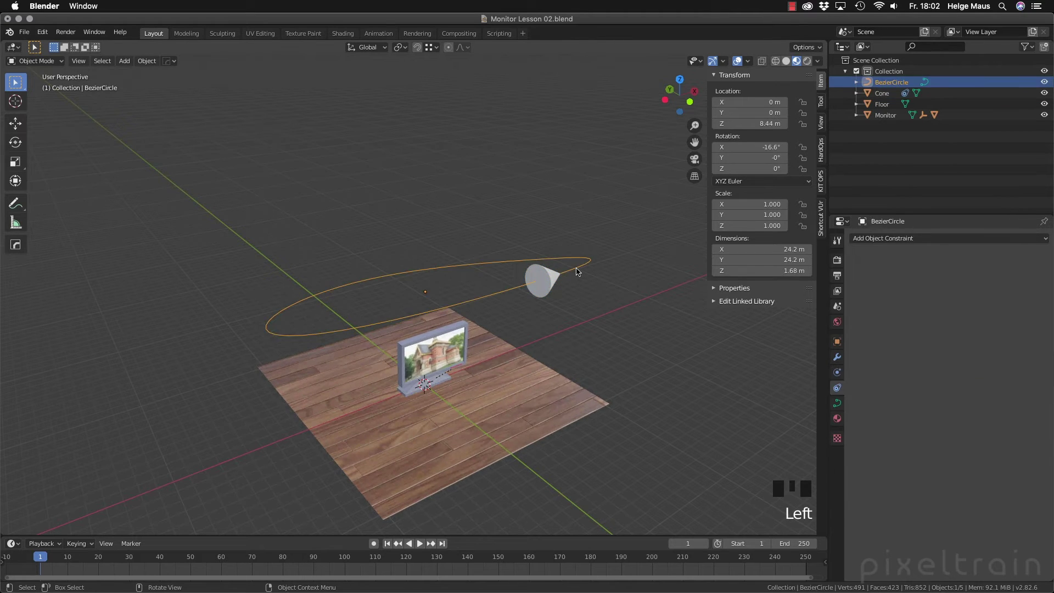
left_click(837, 403)
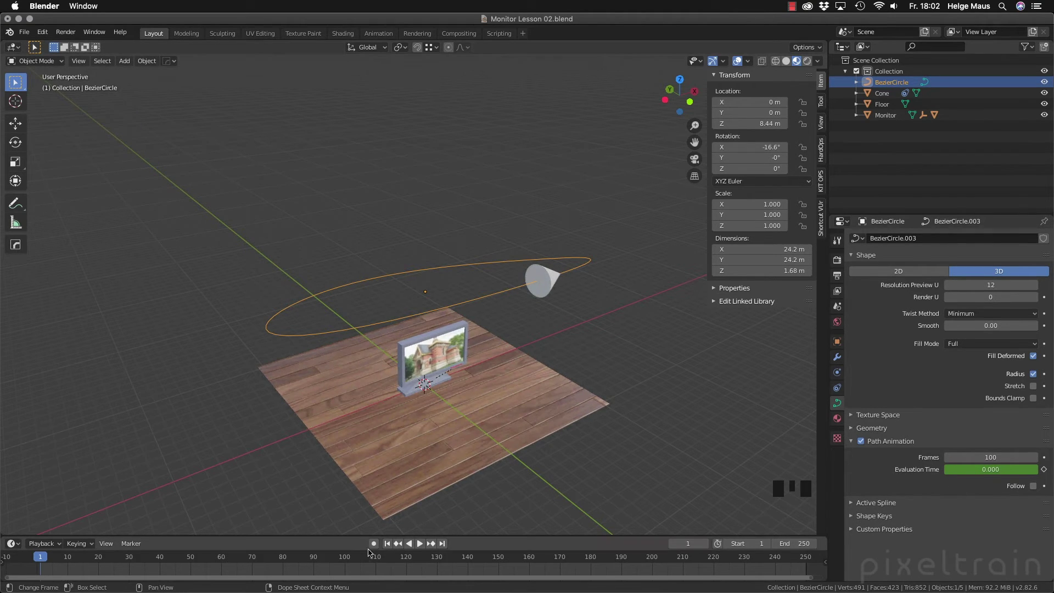
left_click(490, 425)
key("space")
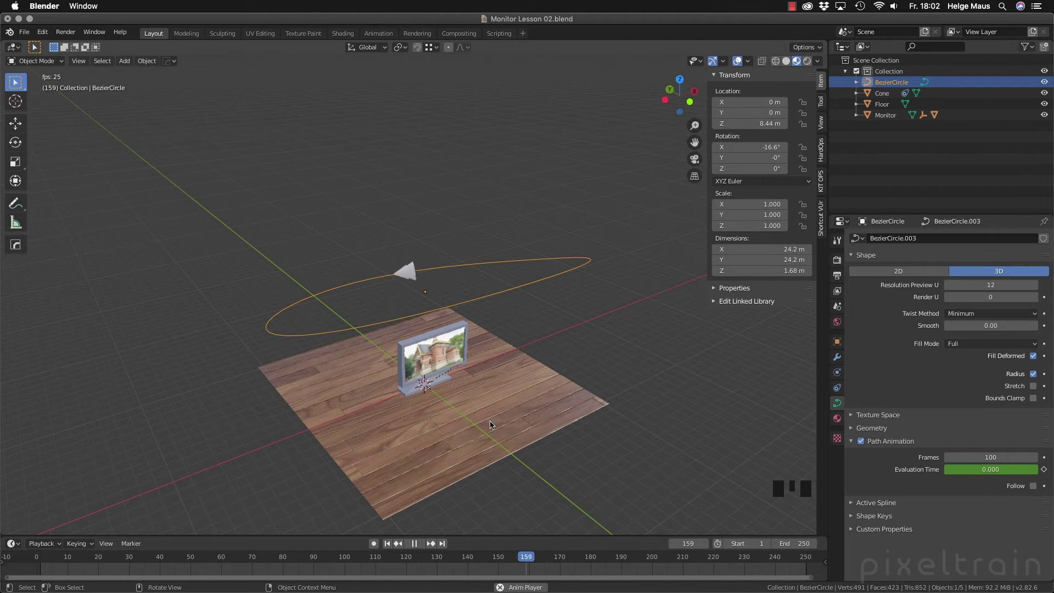
key("space")
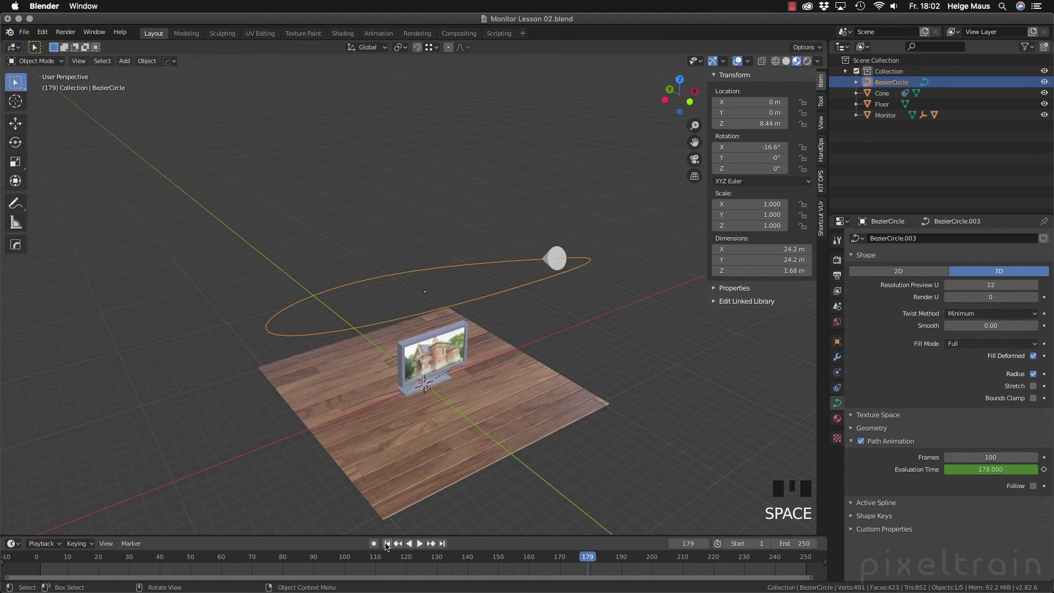
key("shift+Left")
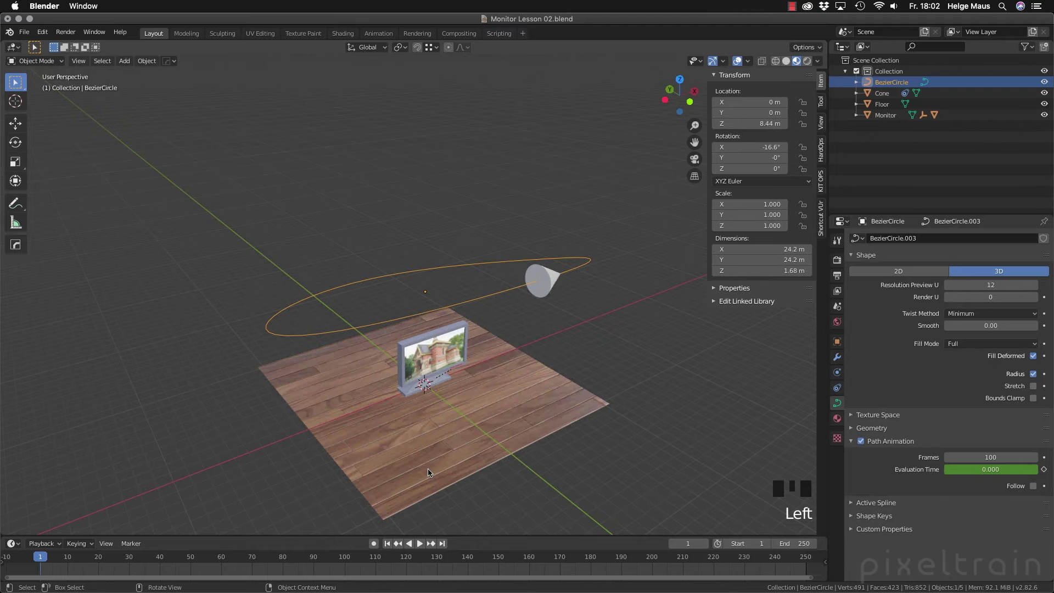
Set the Bezier circle's Path Animation length to 300 frames and play the animation to review the cone's speed
left_click(991, 457)
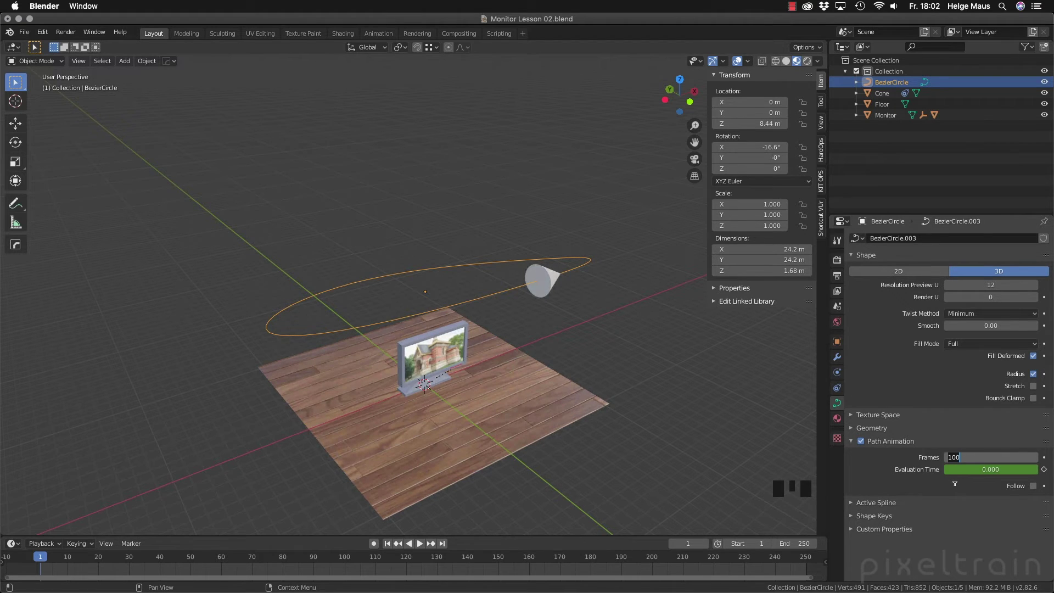
type("300")
key("Return")
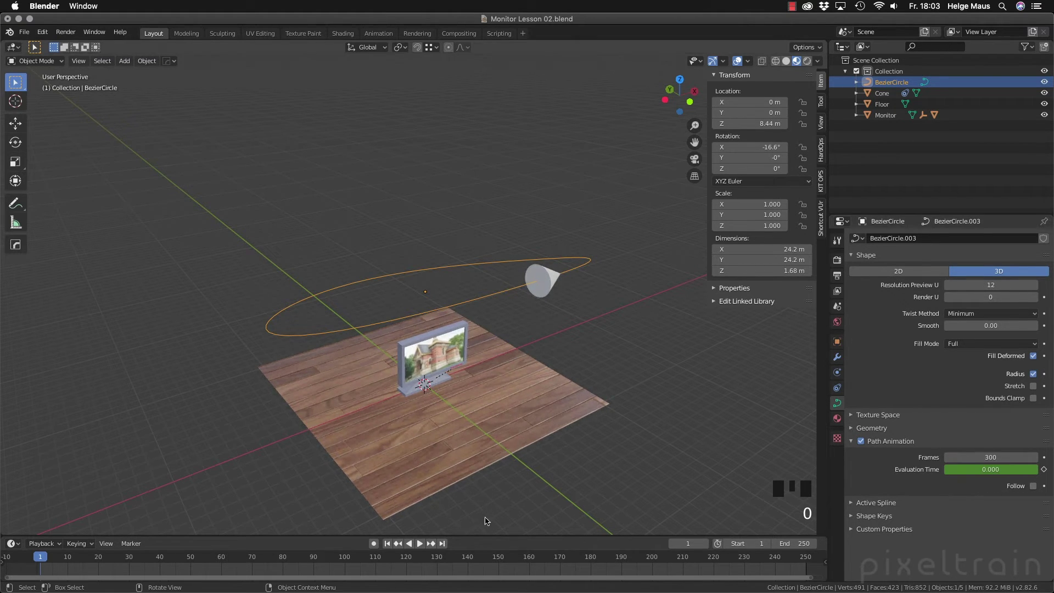
key("shift+Left")
key("space")
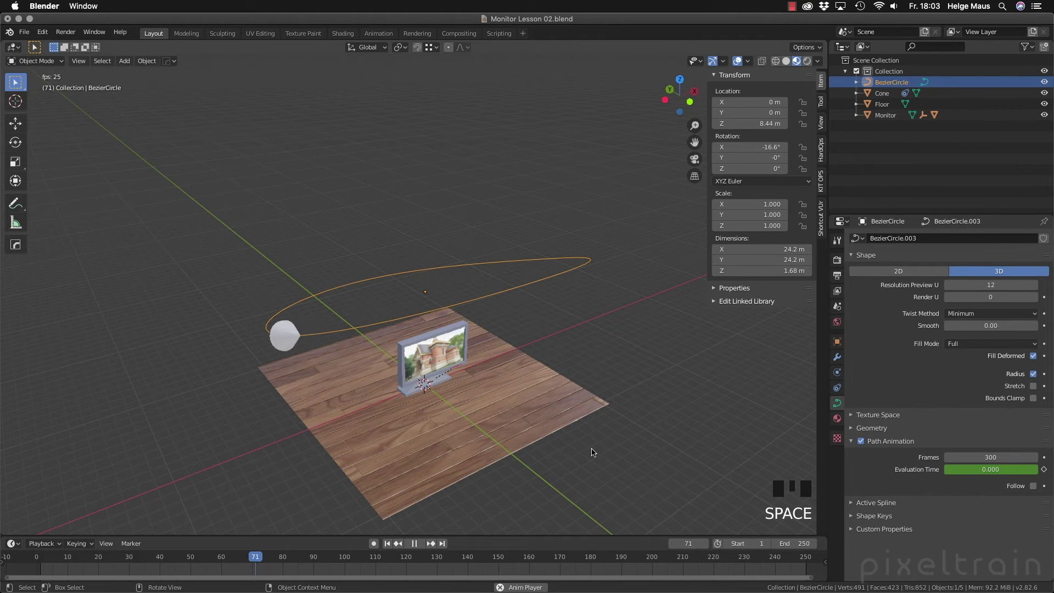
key("space")
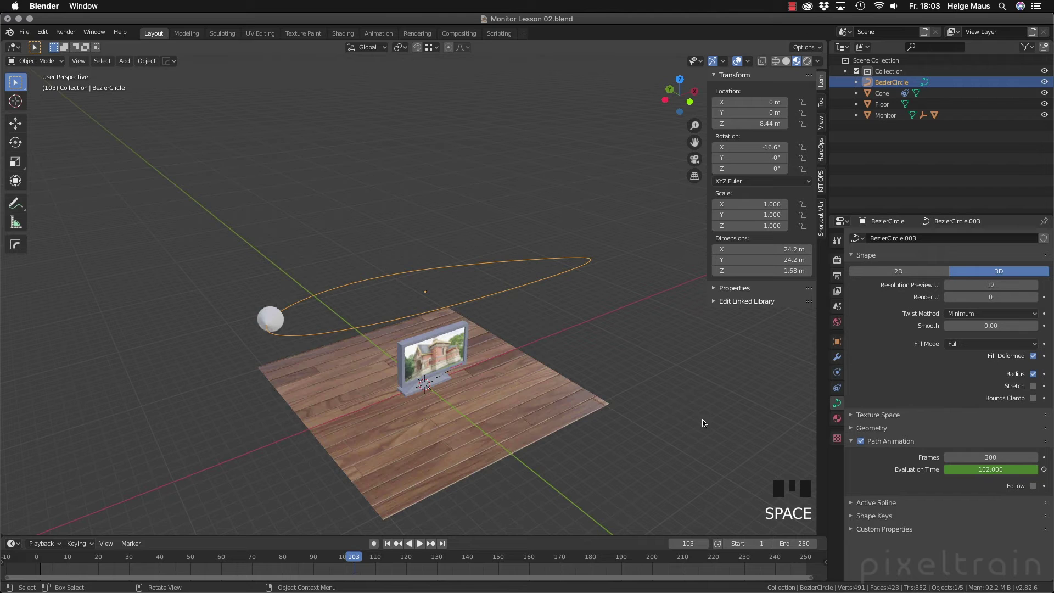
Set the Path Animation length to 10 frames, raise it to 94, and play the animation to review the speed
left_click(967, 457)
type("10")
key("Return")
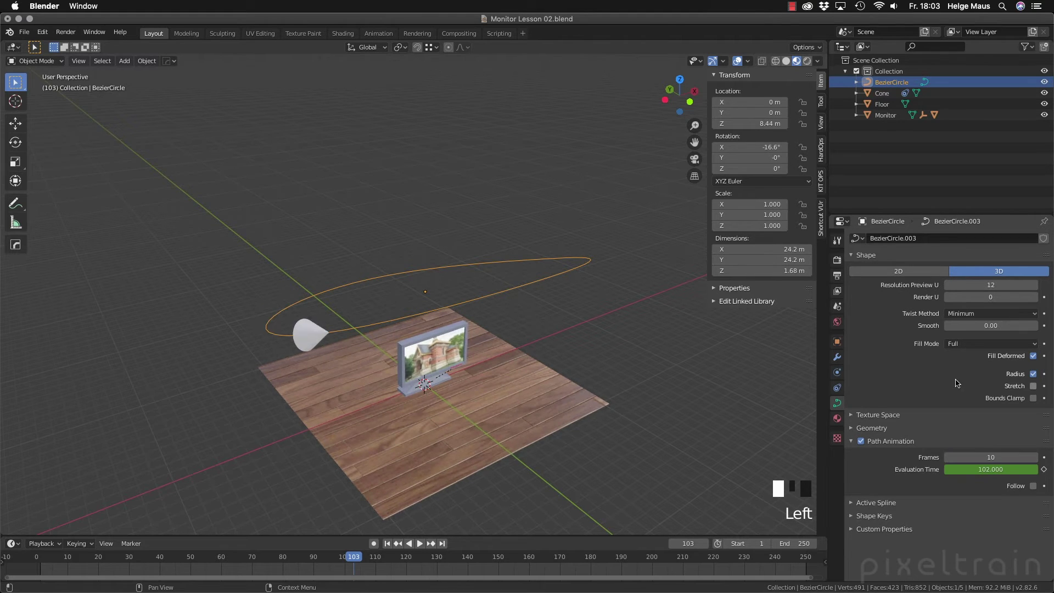
left_click_drag(991, 457, 1049, 457)
key("space")
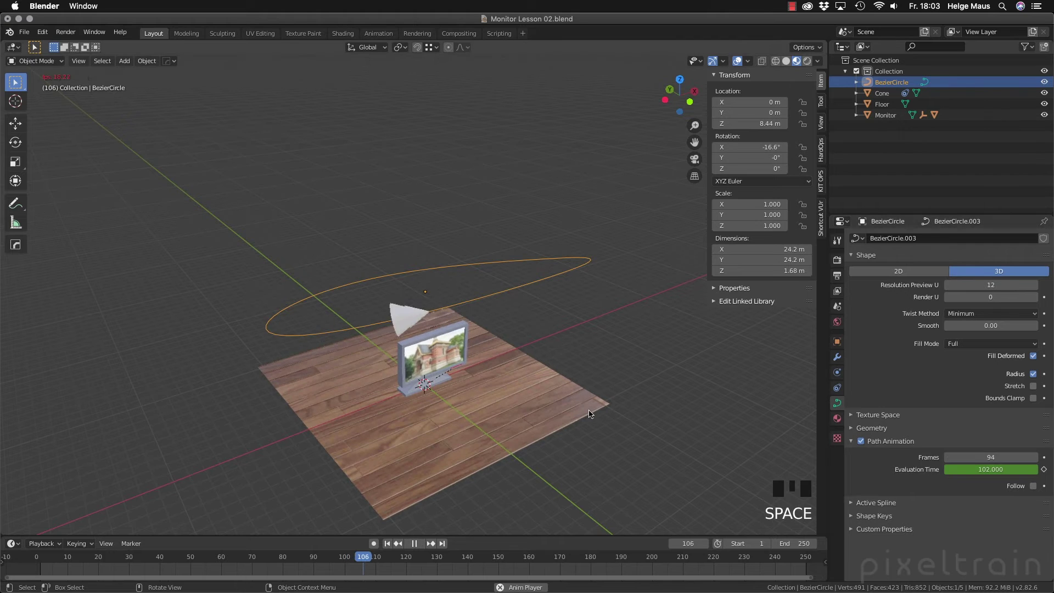
key("space")
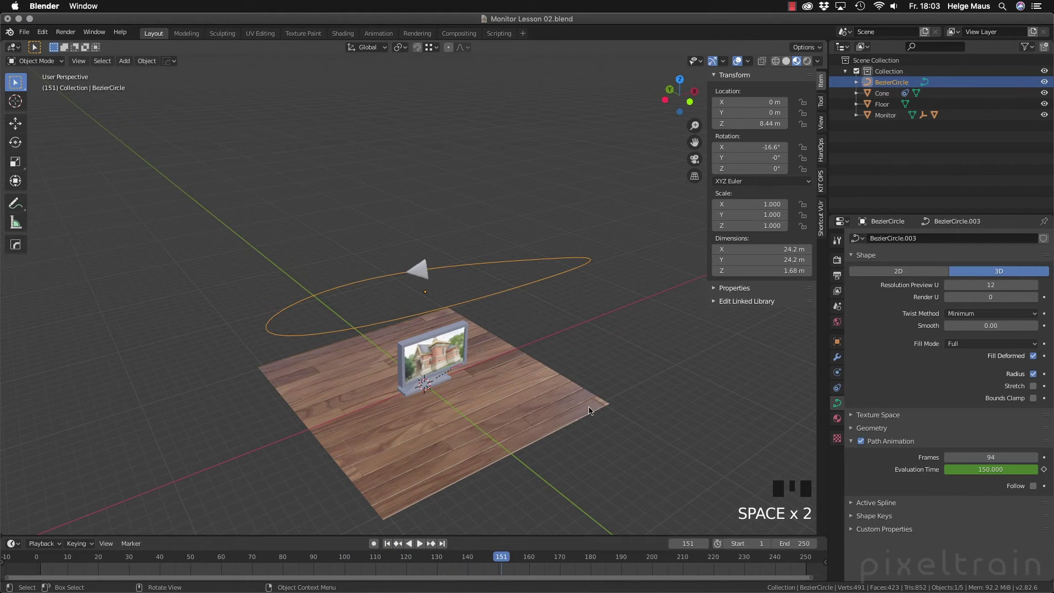
Set the Forward axis of the cone's Follow Path constraint to Z and play the animation to review its orientation
left_click(427, 275)
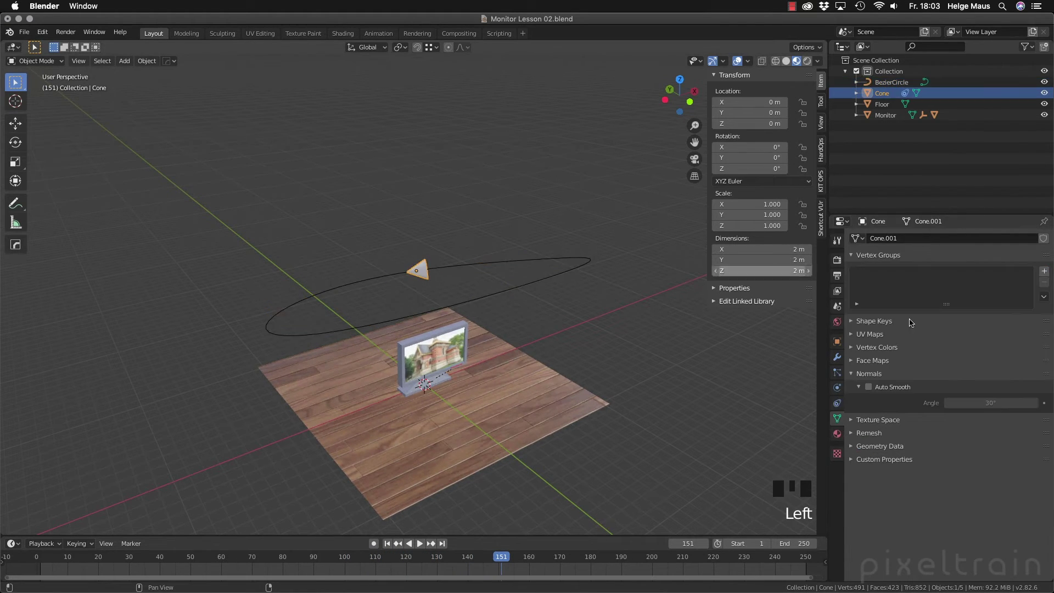
left_click(836, 403)
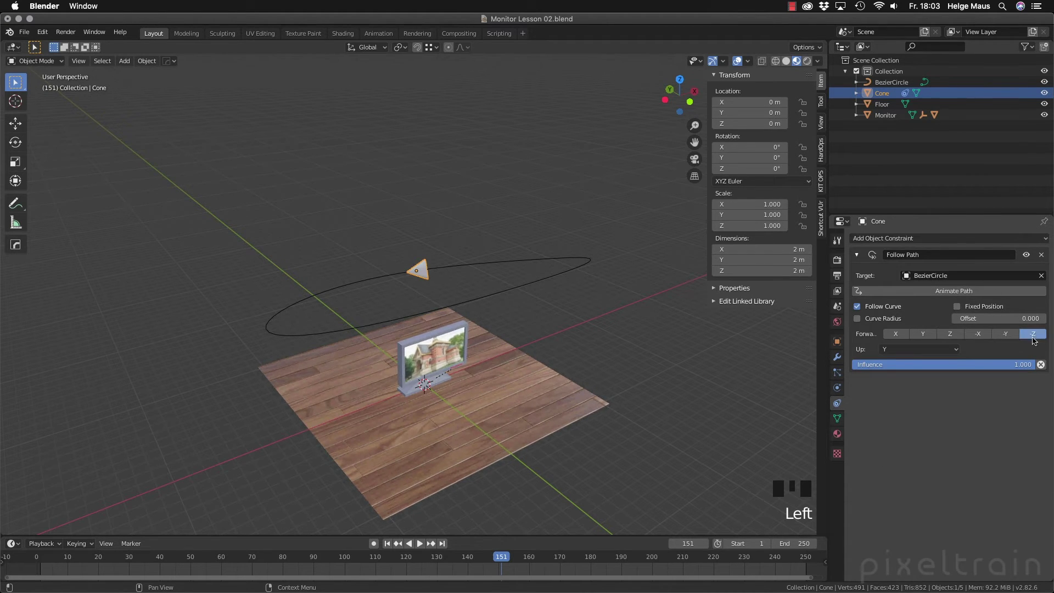
left_click(950, 334)
key("space")
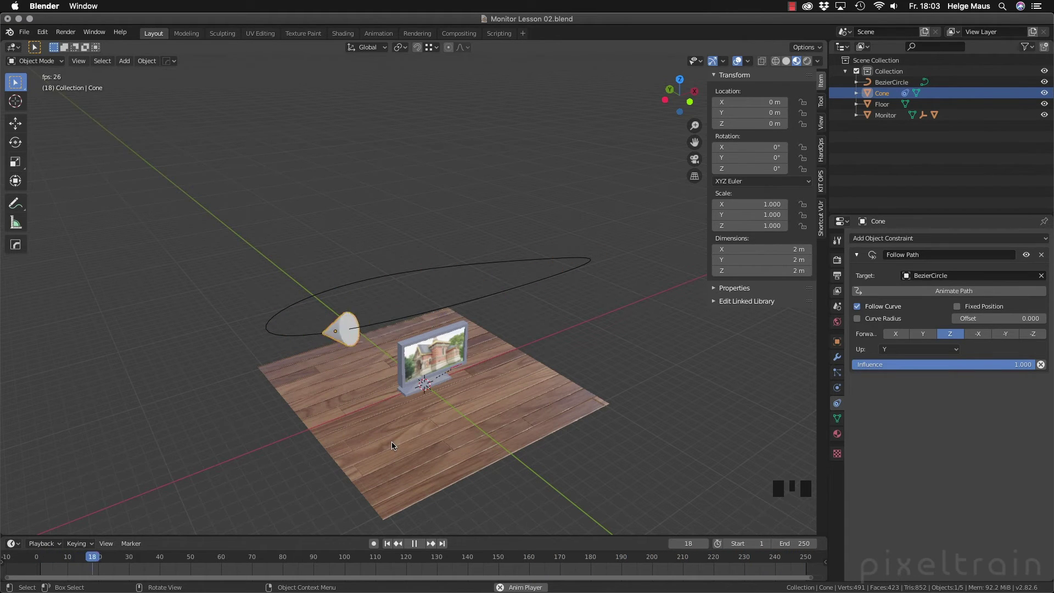
key("space")
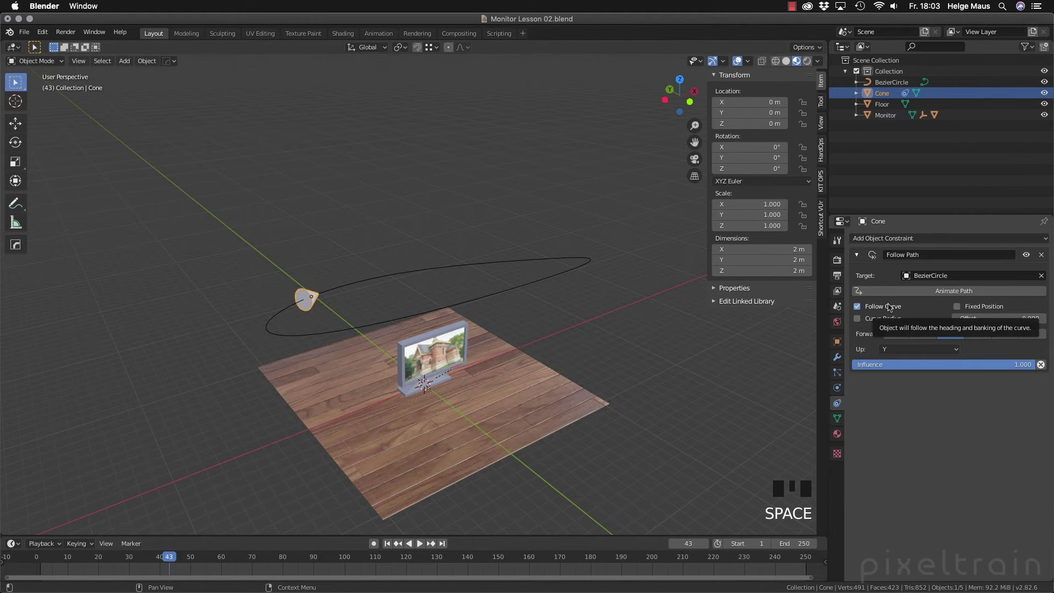
Remove the Follow Path constraint from the cone and delete the Bezier circle
left_click(1042, 254)
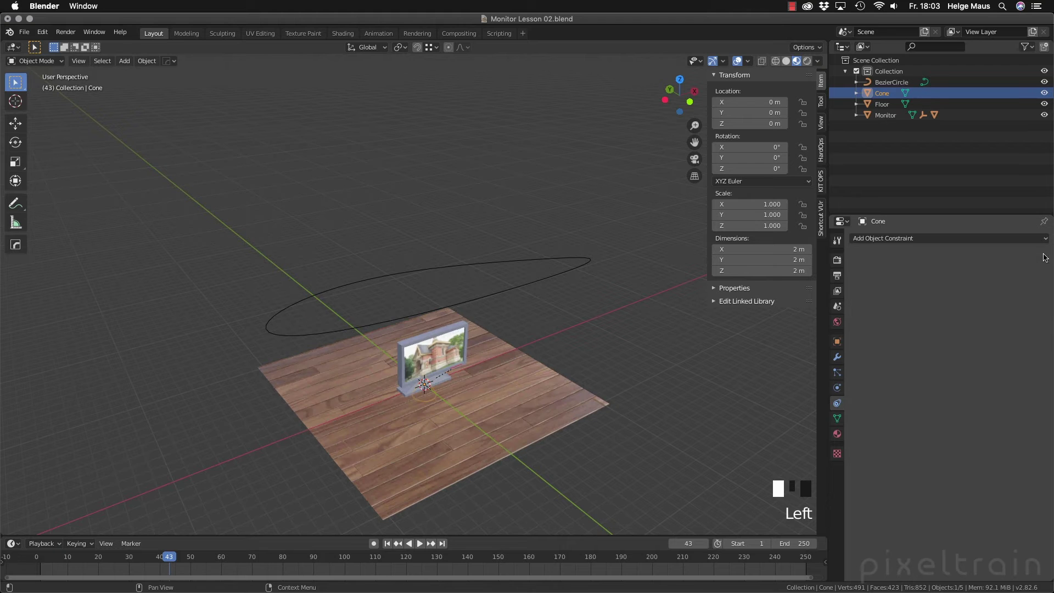
left_click(551, 278)
key("x")
left_click(586, 289)
middle_click_drag(586, 289, 622, 312)
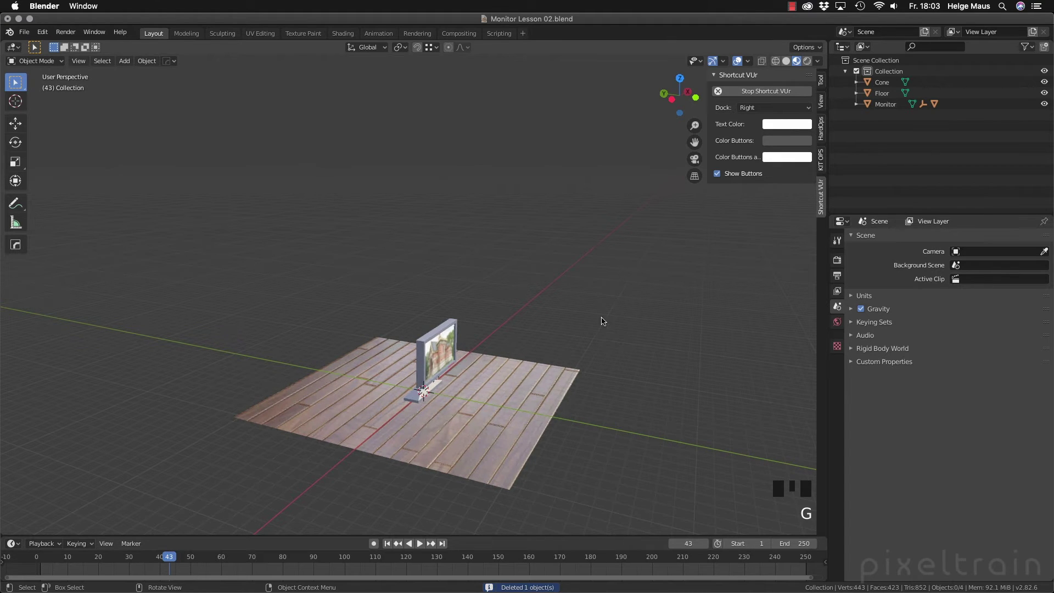
Move the cone away from the monitor to about X 8 m, Y -10.3 m, Z 10.5 m
left_click(882, 82)
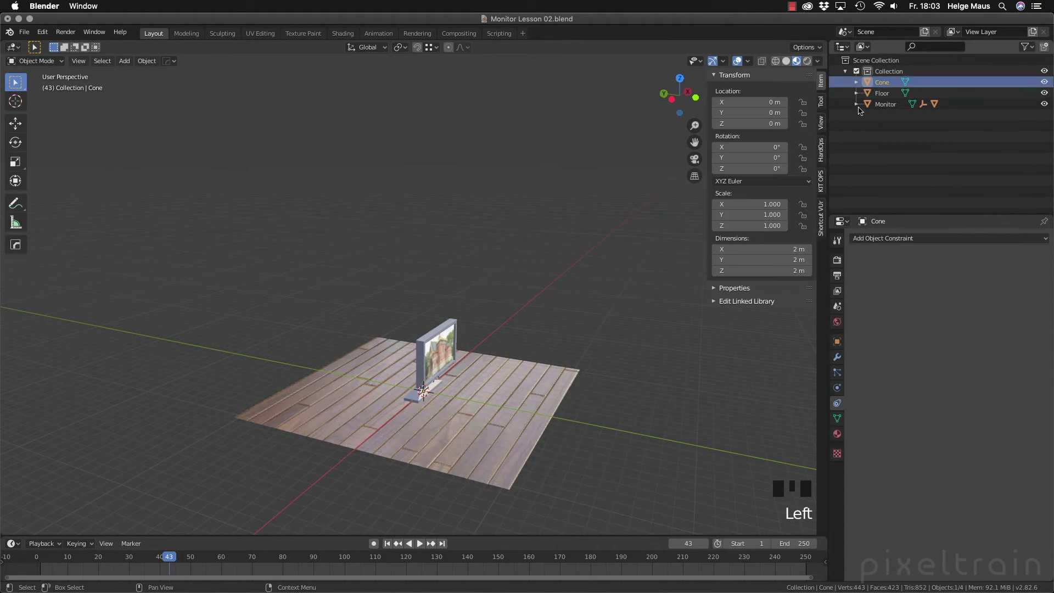
key("g")
left_click(643, 264)
middle_click_drag(643, 263, 613, 345)
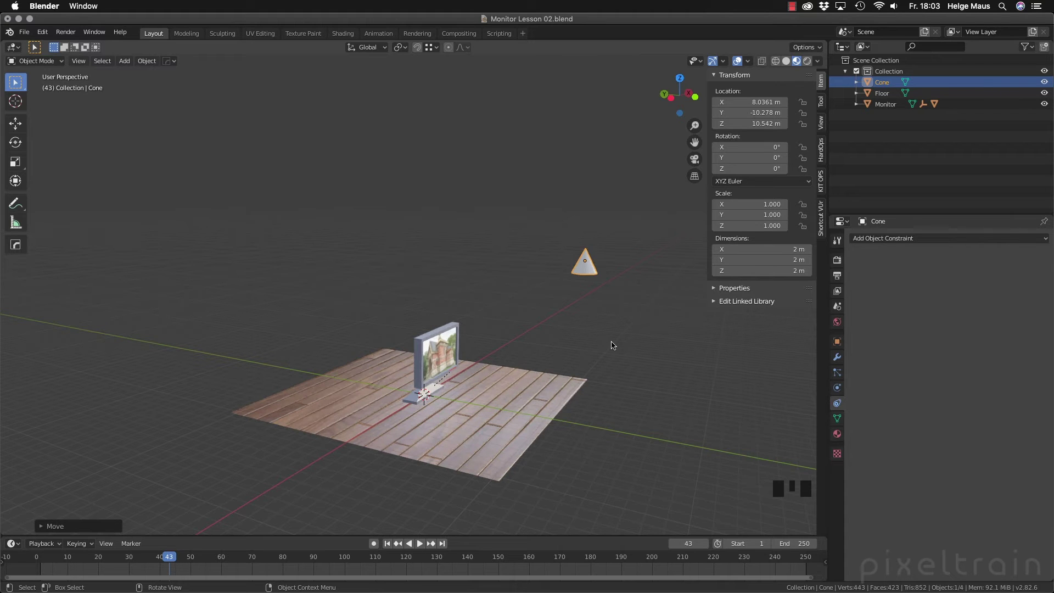
middle_click_drag(536, 373, 510, 383)
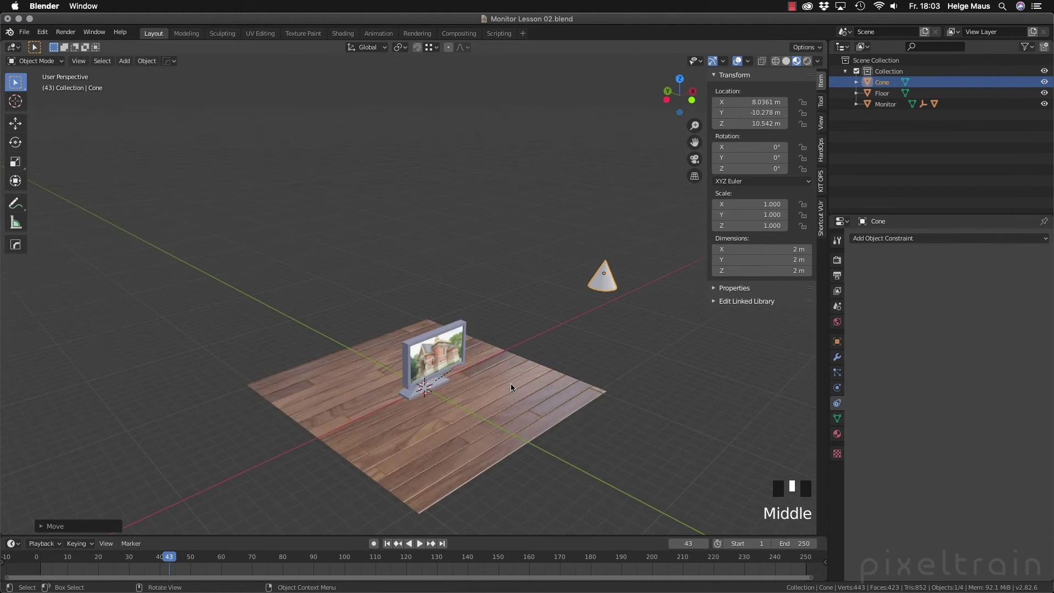
scroll(511, 384, "up", 2)
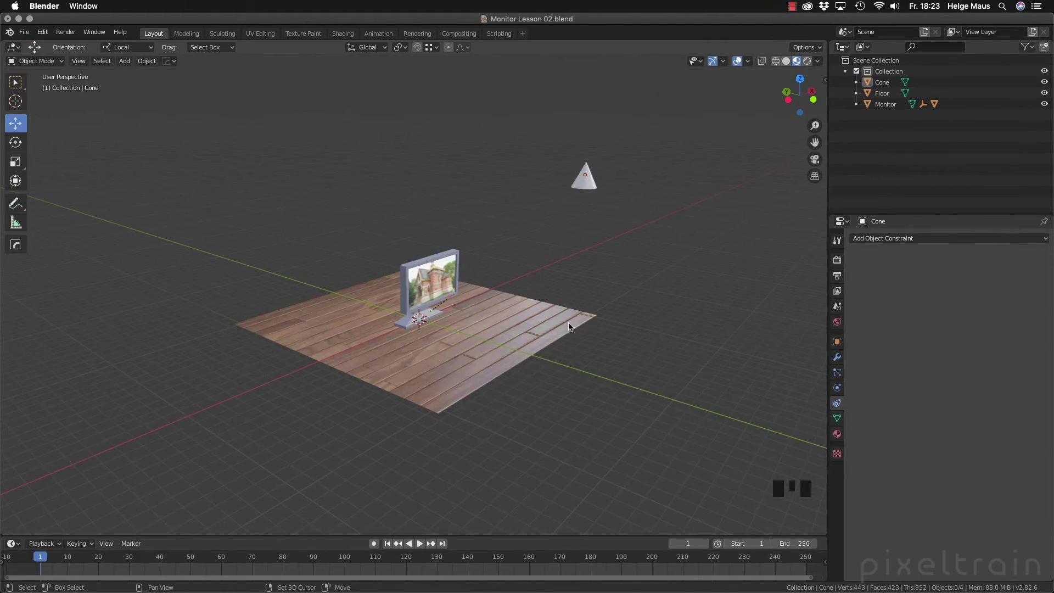
Add a camera to the scene and rename it Shot_01
mouse_move(569, 327)
middle_mouse_down("shift")
mouse_move(557, 340)
mouse_move(574, 326)
middle_mouse_up("shift")
key("shift+a")
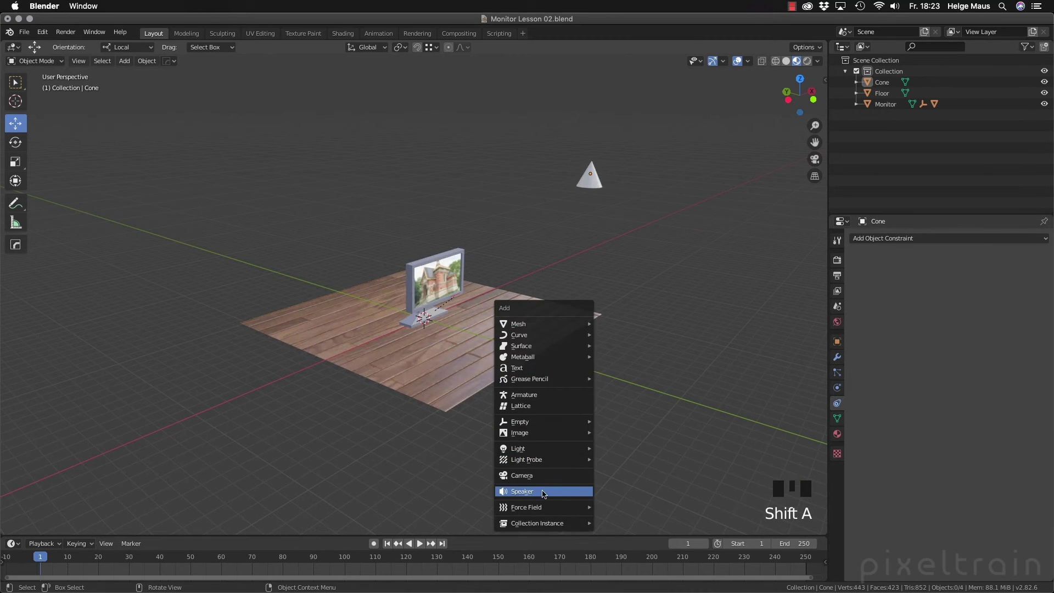
left_click(576, 478)
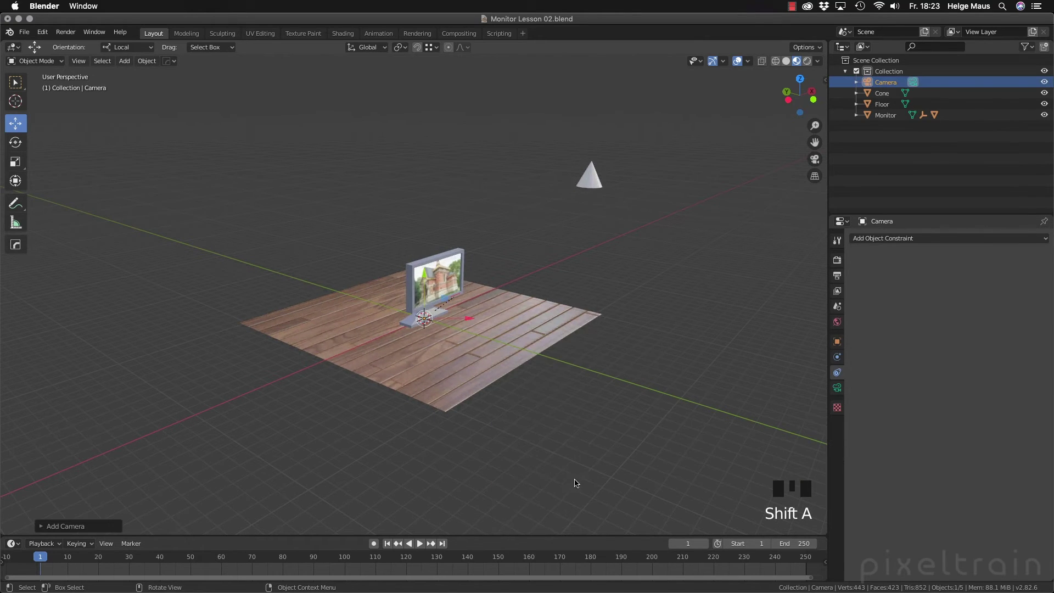
triple_click(883, 82)
type("Shot")
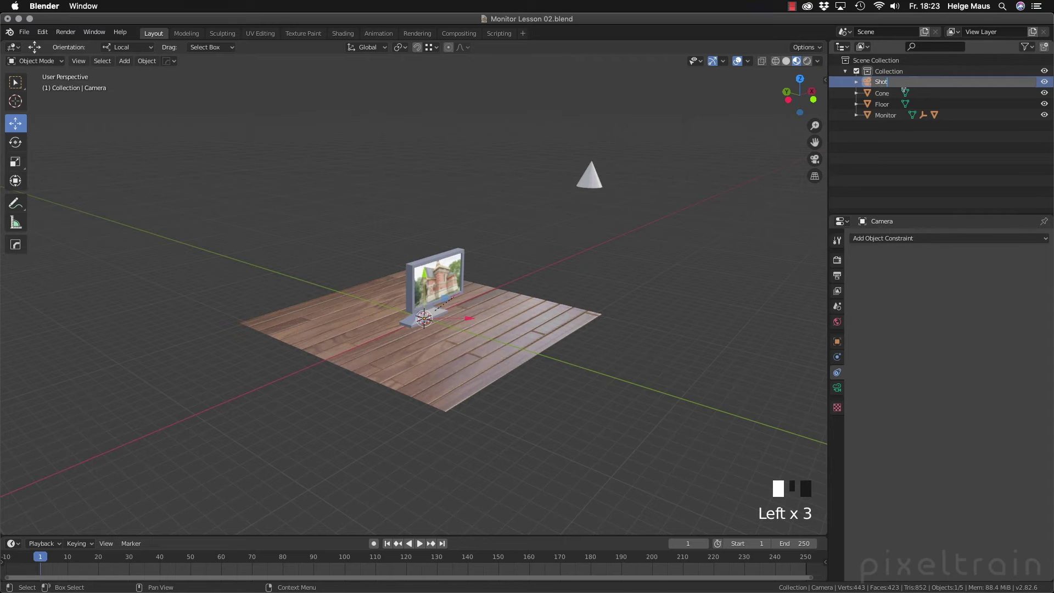
type("_01")
key("Return")
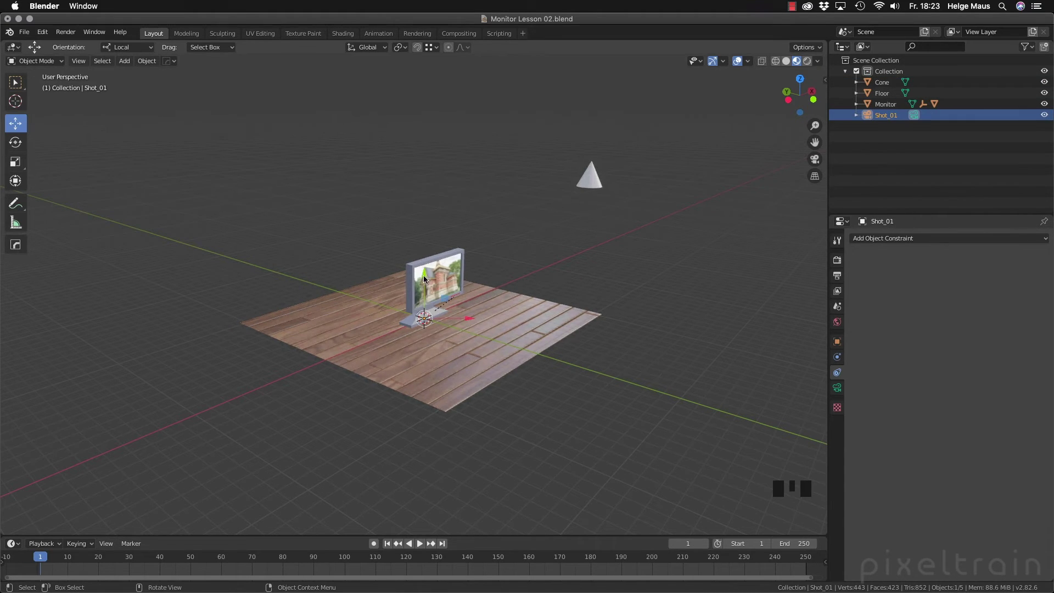
Raise the Shot_01 camera well above the monitor and scale it up
left_click_drag(424, 279, 440, 159)
key("s")
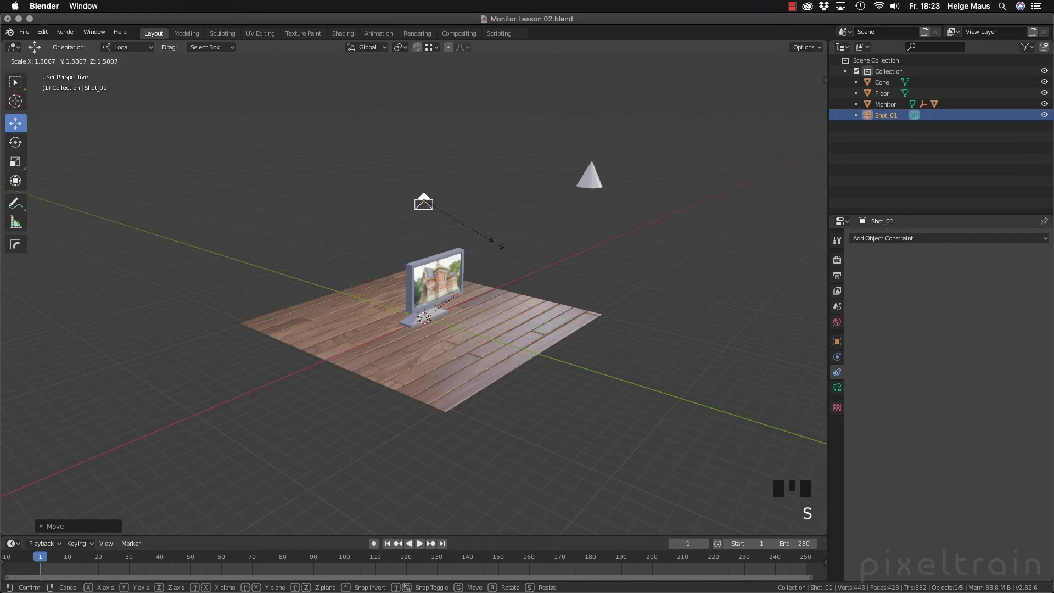
left_click(643, 264)
middle_click_drag(604, 254, 537, 265)
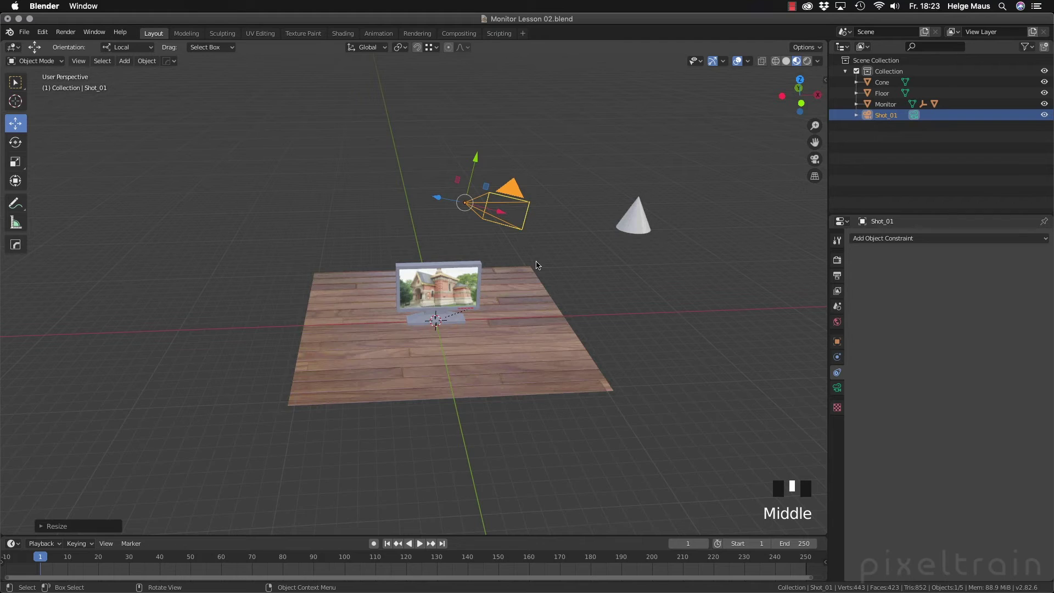
Delete the cone from the scene
left_click(634, 231)
key("x")
left_click(634, 229)
middle_click_drag(631, 235, 441, 280)
scroll(436, 280, "up", 3)
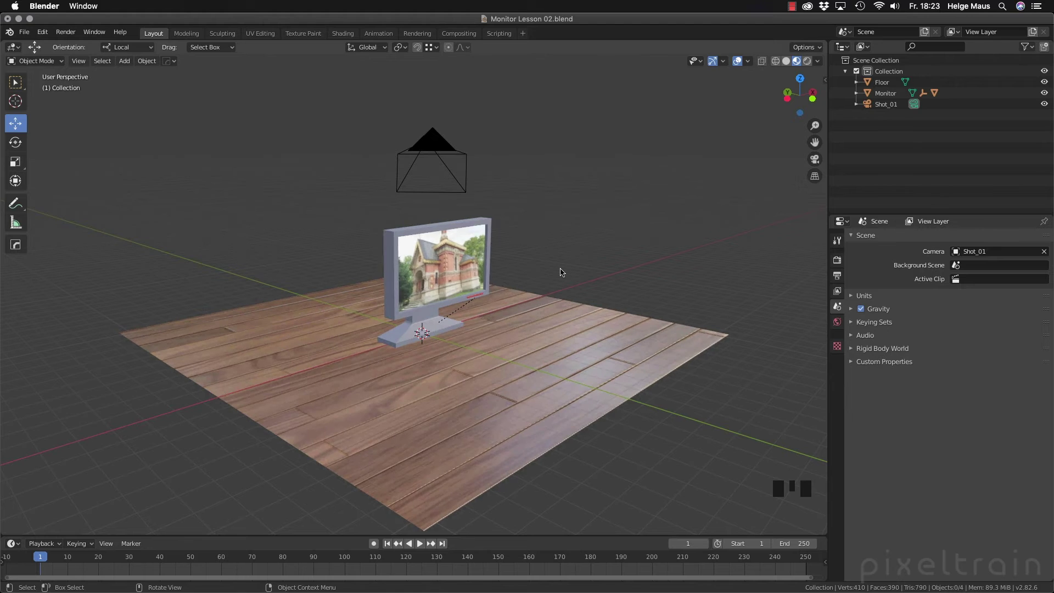
Add an Arrows empty and move it up and clear of the monitor, beside the screen
key("shift+a")
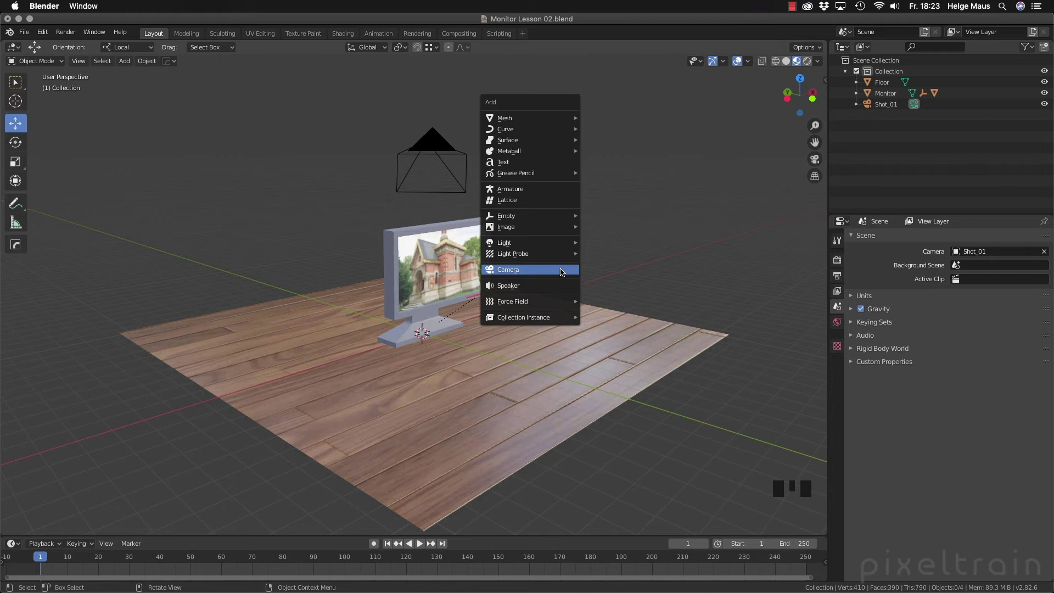
mouse_move(552, 219)
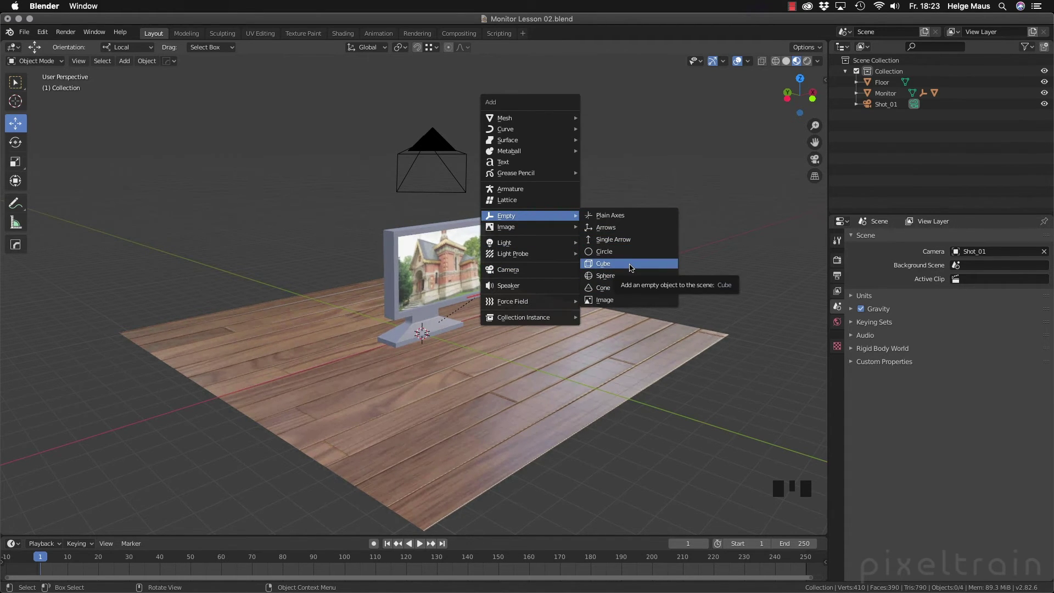
left_click(640, 229)
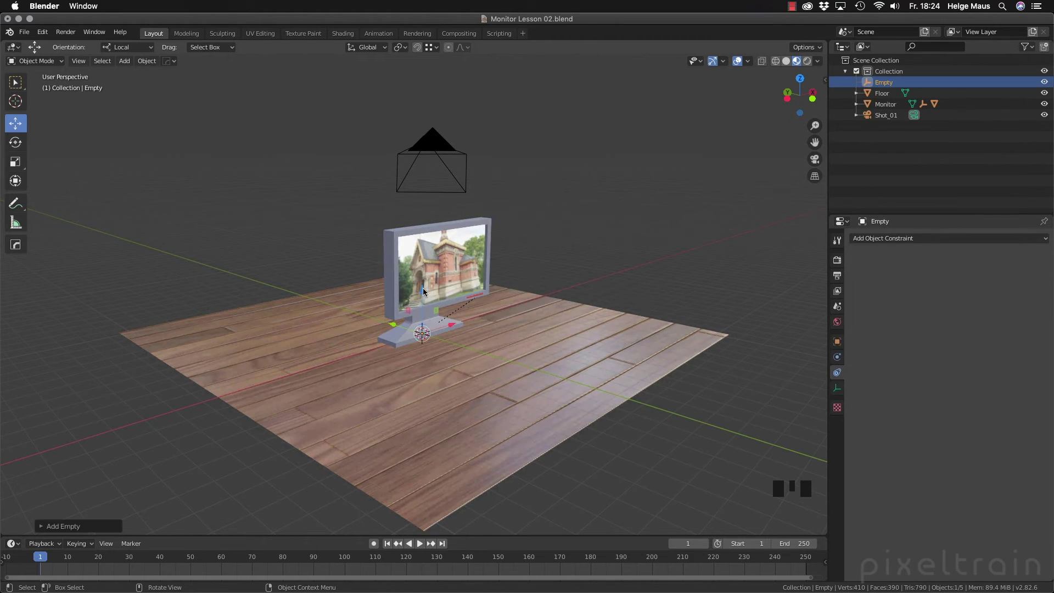
left_click_drag(423, 291, 573, 234)
left_click(597, 267)
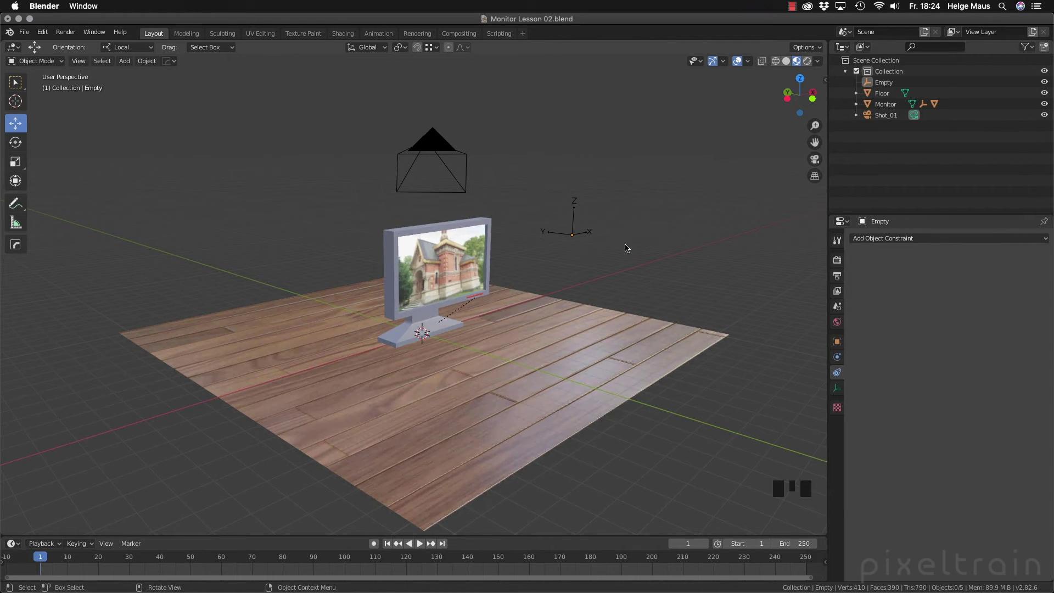
Set the empty's display size to 1.4 m
left_click(587, 220)
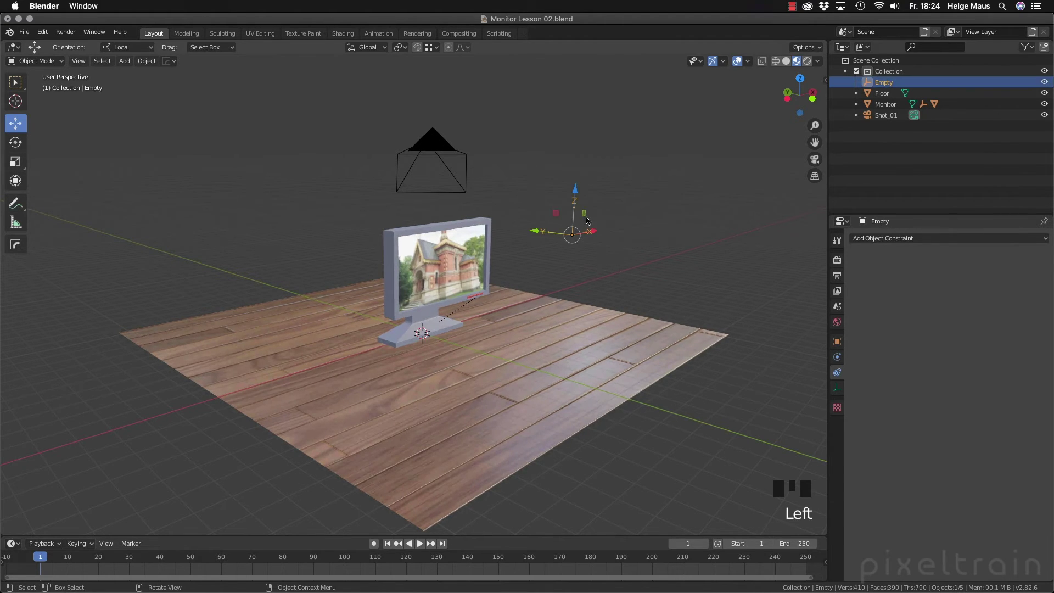
left_click(838, 389)
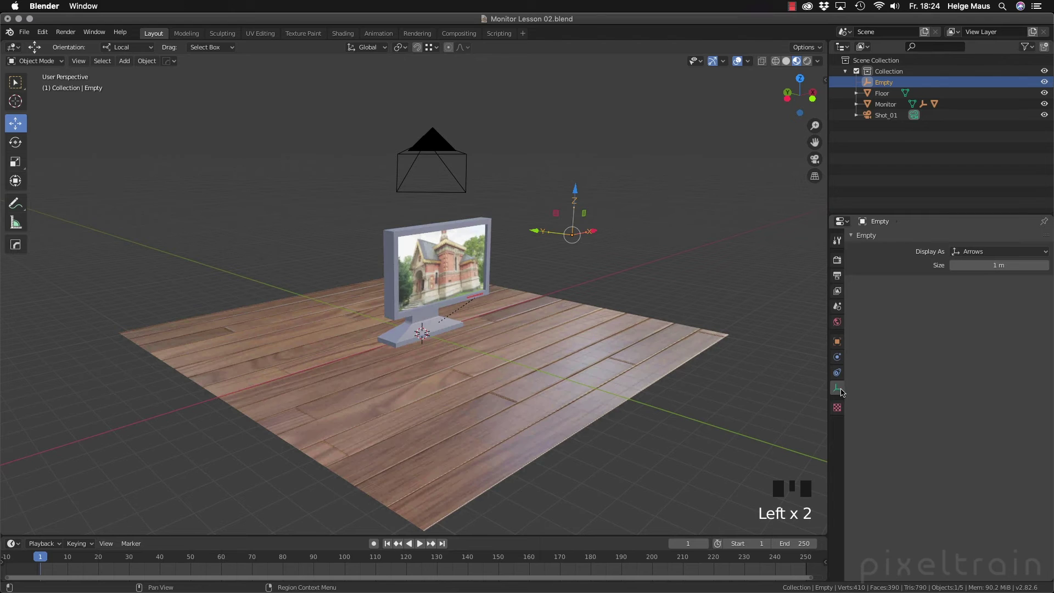
left_click(1004, 268)
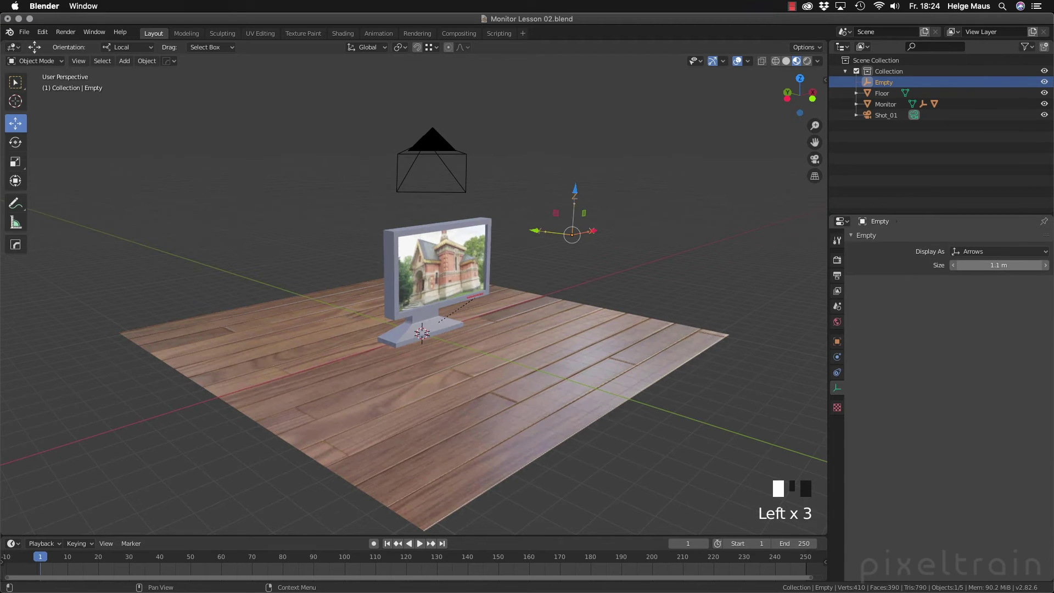
Try the Cube and Cone display types on the empty, then switch it back to Arrows
left_click(997, 253)
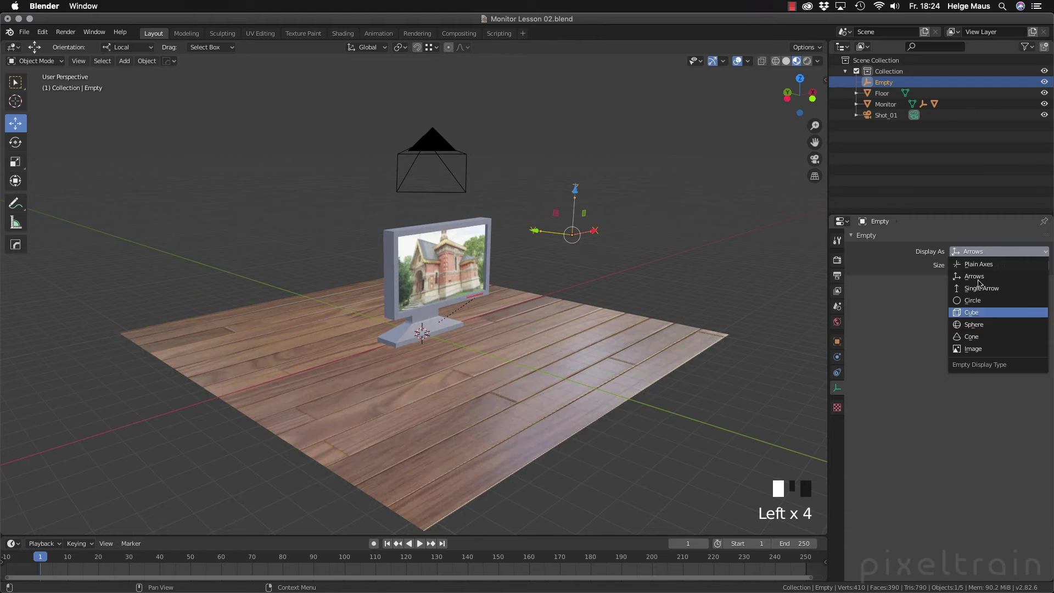
left_click(979, 314)
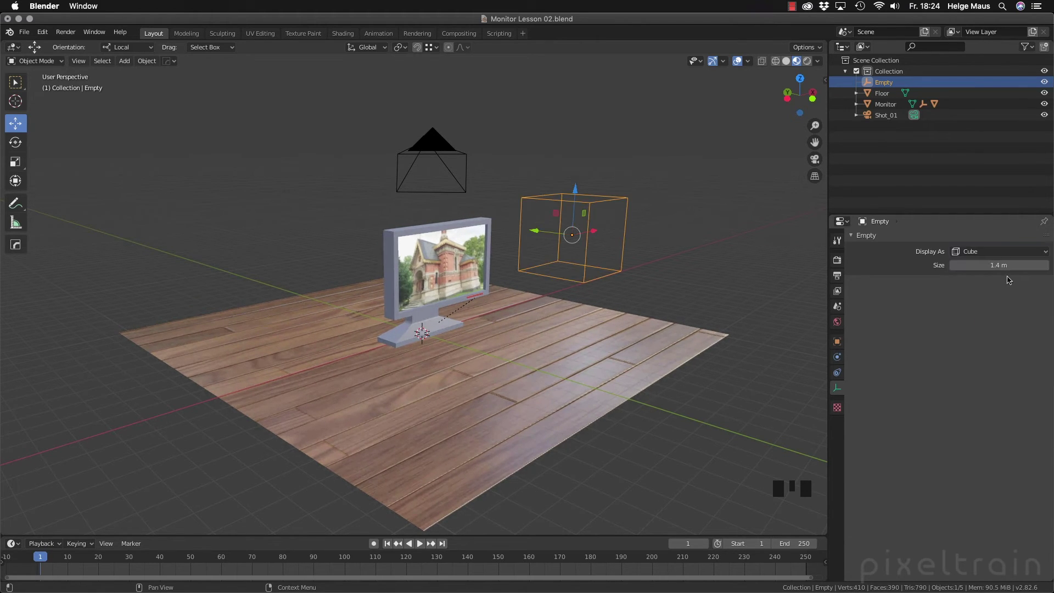
left_click(989, 254)
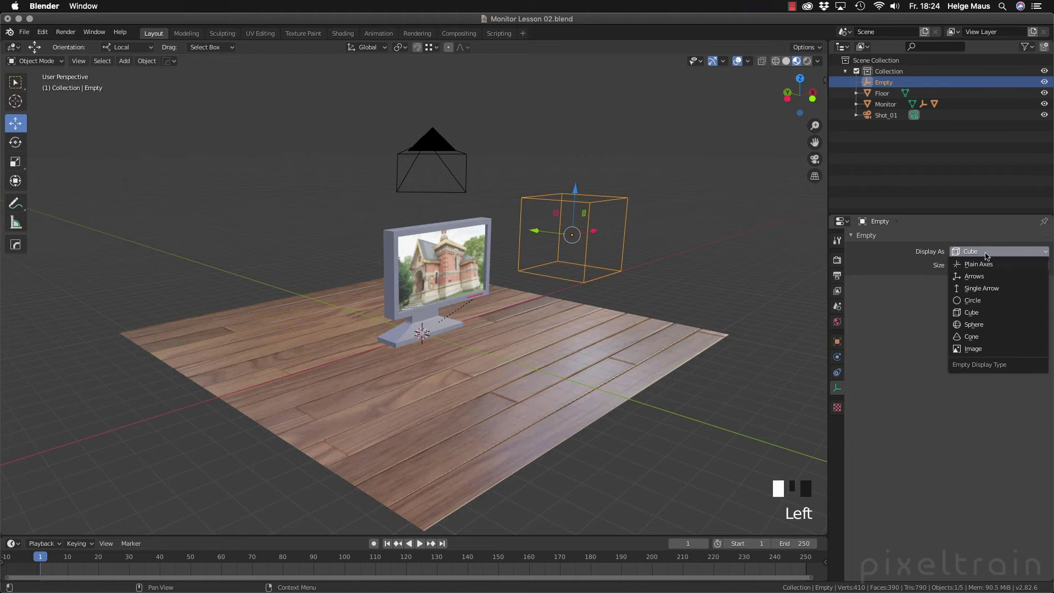
left_click(982, 337)
left_click(996, 256)
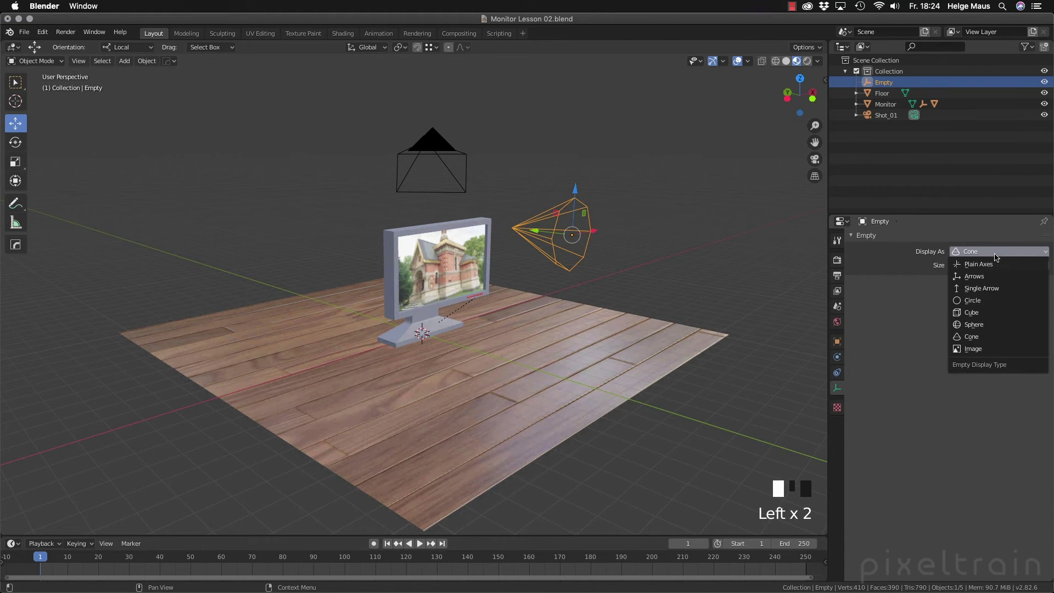
left_click(974, 276)
mouse_move(643, 278)
middle_mouse_down()
mouse_move(542, 286)
mouse_move(571, 277)
middle_mouse_up()
left_click(689, 274)
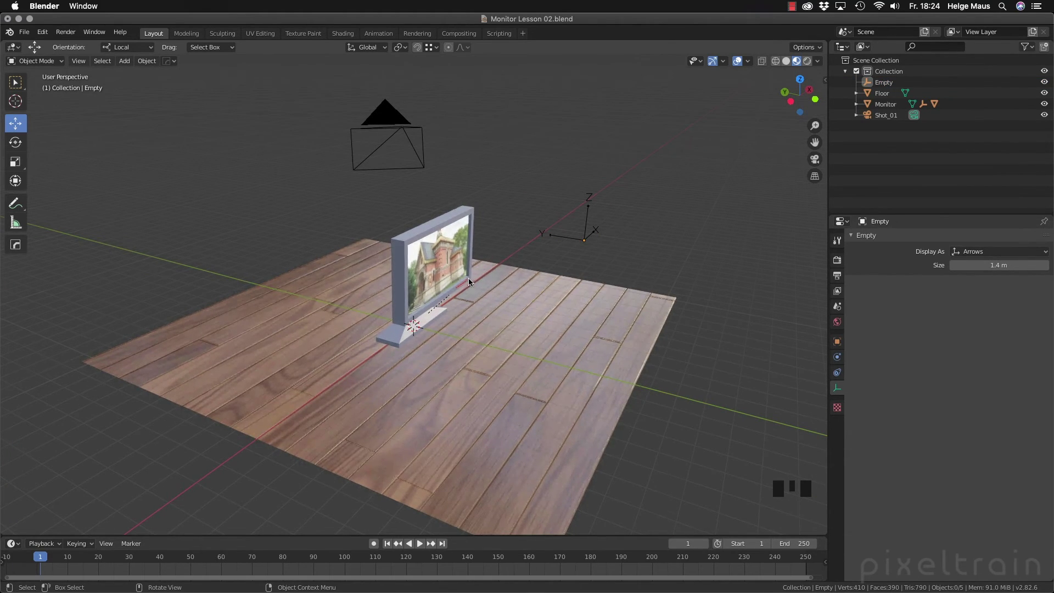
Select the monitor's screen face in Edit Mode, snap the 3D cursor to it, and return to Object Mode
mouse_move(469, 277)
middle_mouse_down()
mouse_move(453, 259)
mouse_move(473, 267)
mouse_move(461, 264)
mouse_move(473, 296)
middle_mouse_up()
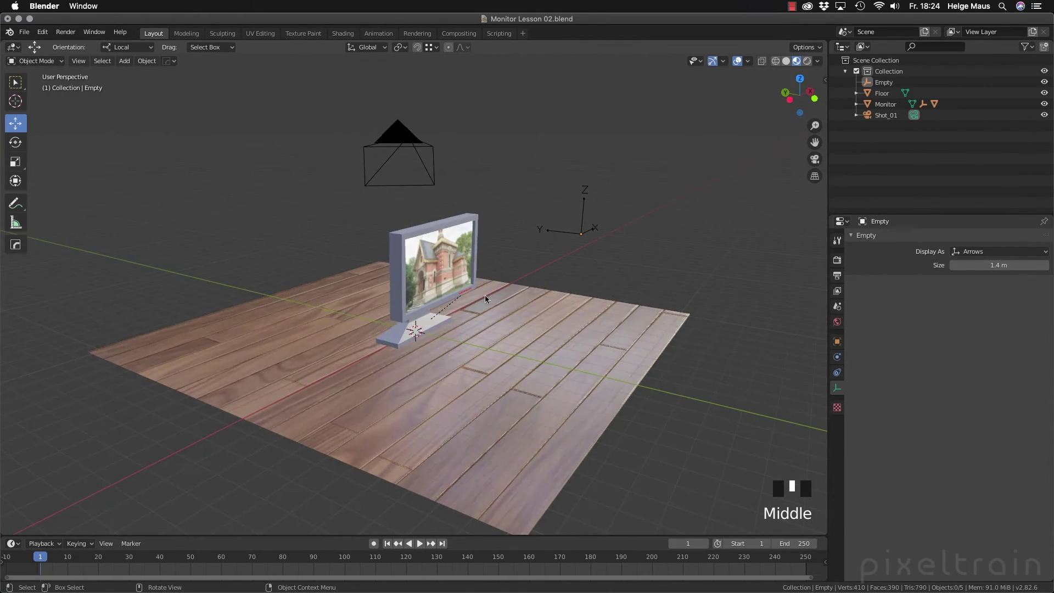
left_click(439, 264)
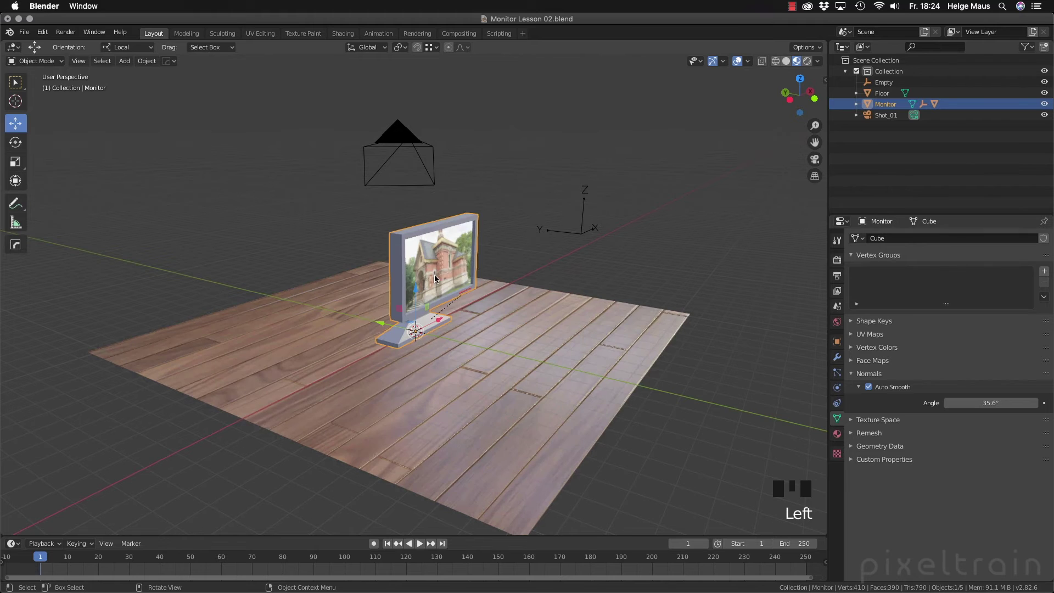
key("Tab")
mouse_move(524, 271)
middle_mouse_down()
mouse_move(532, 252)
mouse_move(538, 266)
middle_mouse_up()
scroll(468, 263, "up", 3)
left_click(604, 374)
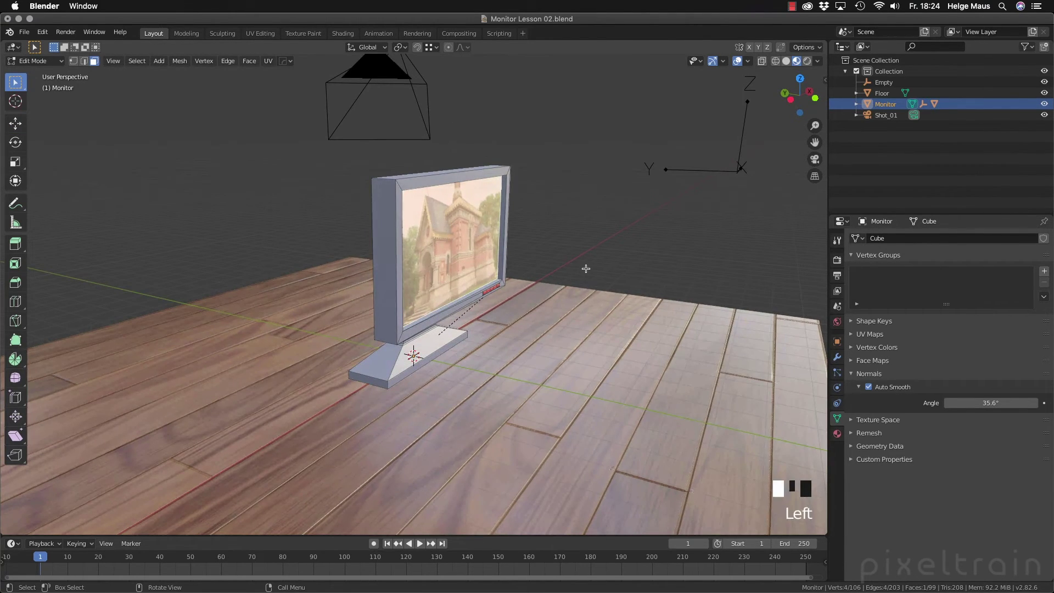
left_click(436, 208)
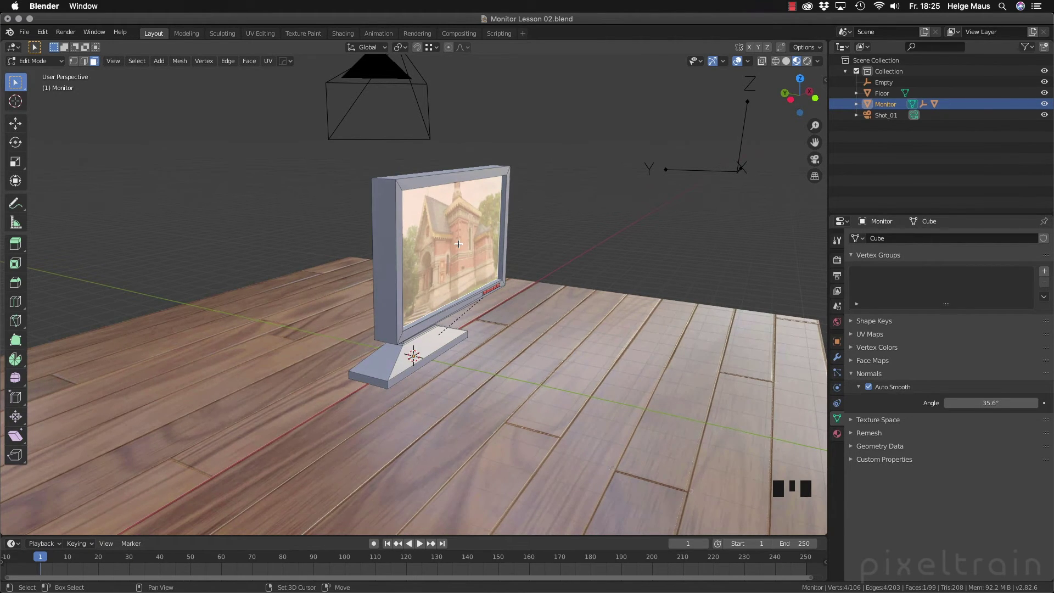
key("shift+s")
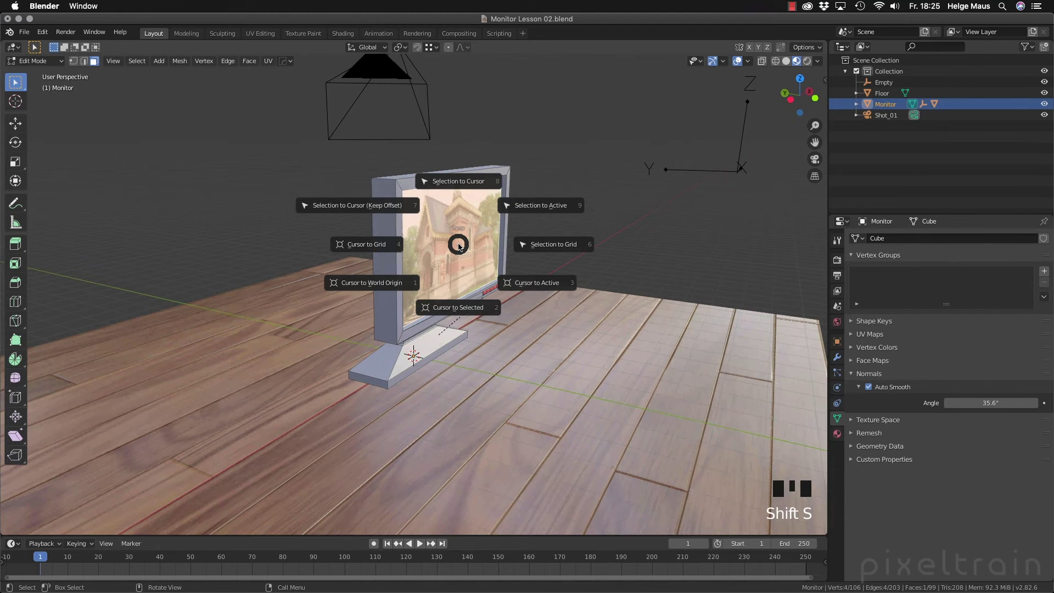
left_click(463, 310)
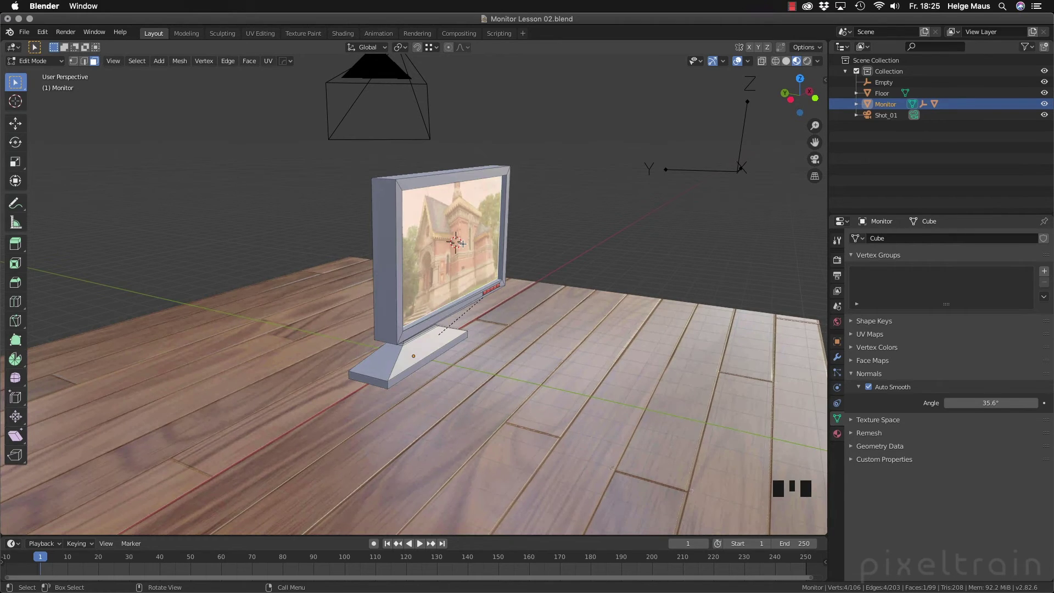
key("Tab")
mouse_move(463, 243)
middle_mouse_down()
mouse_move(396, 243)
mouse_move(505, 249)
mouse_move(471, 245)
middle_mouse_up()
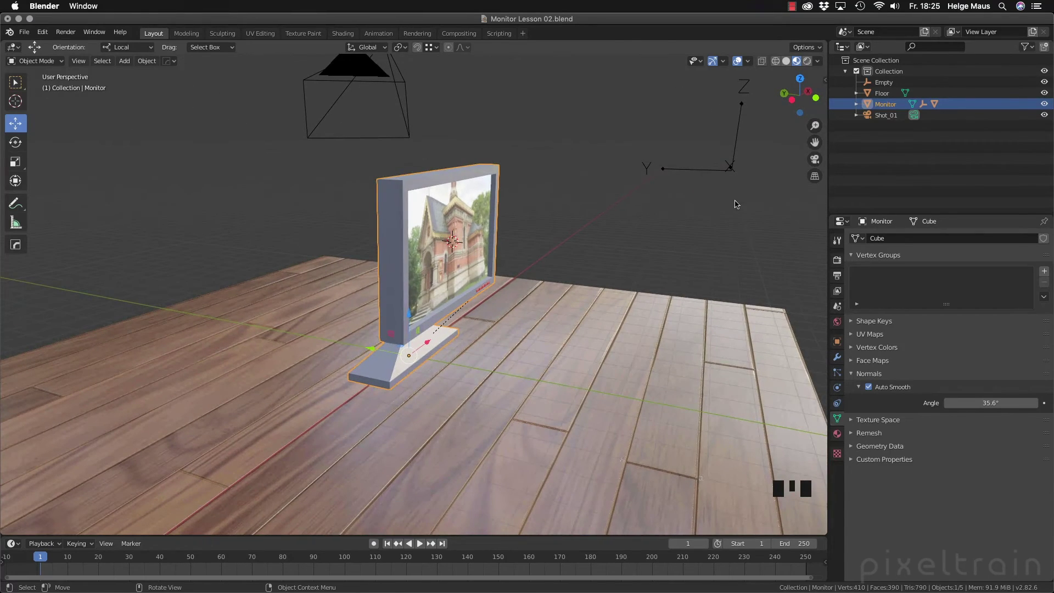
Snap the empty to the 3D cursor at the centre of the monitor's screen
left_click(736, 147)
key("shift+s")
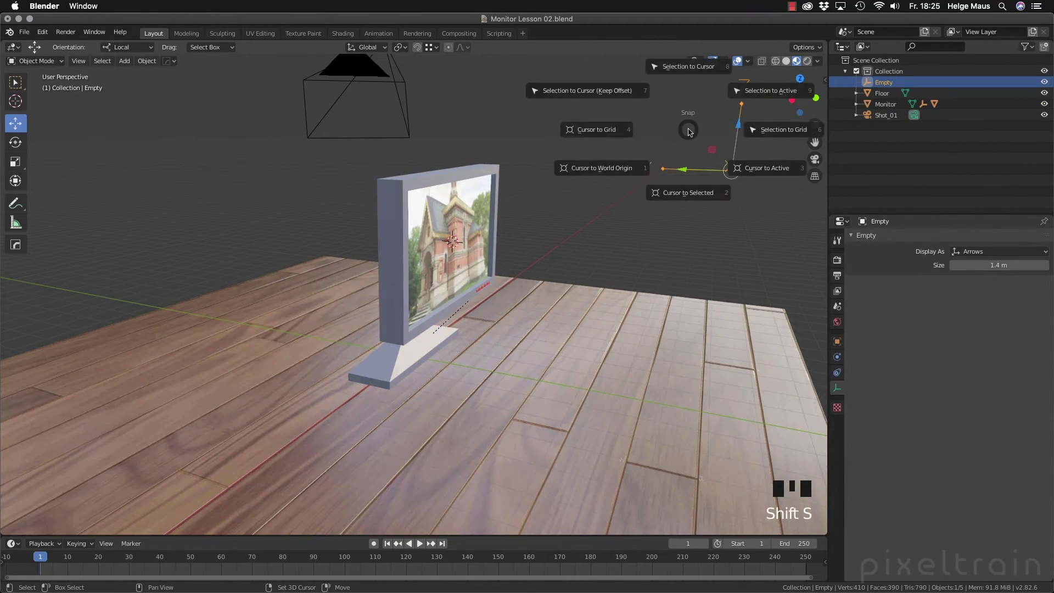
left_click(697, 69)
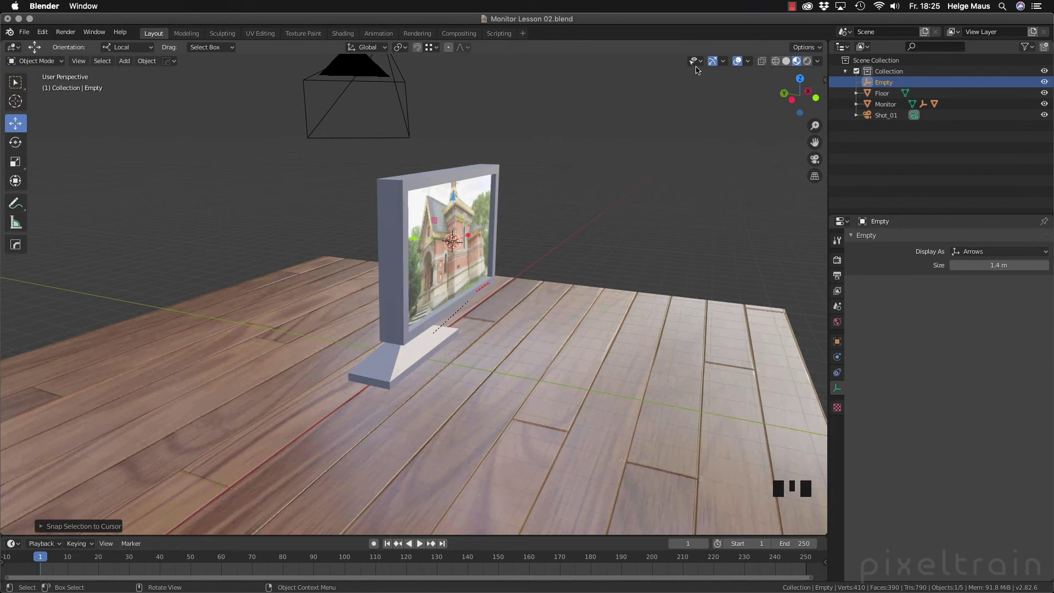
left_click(599, 208)
middle_click_drag(594, 210, 480, 194)
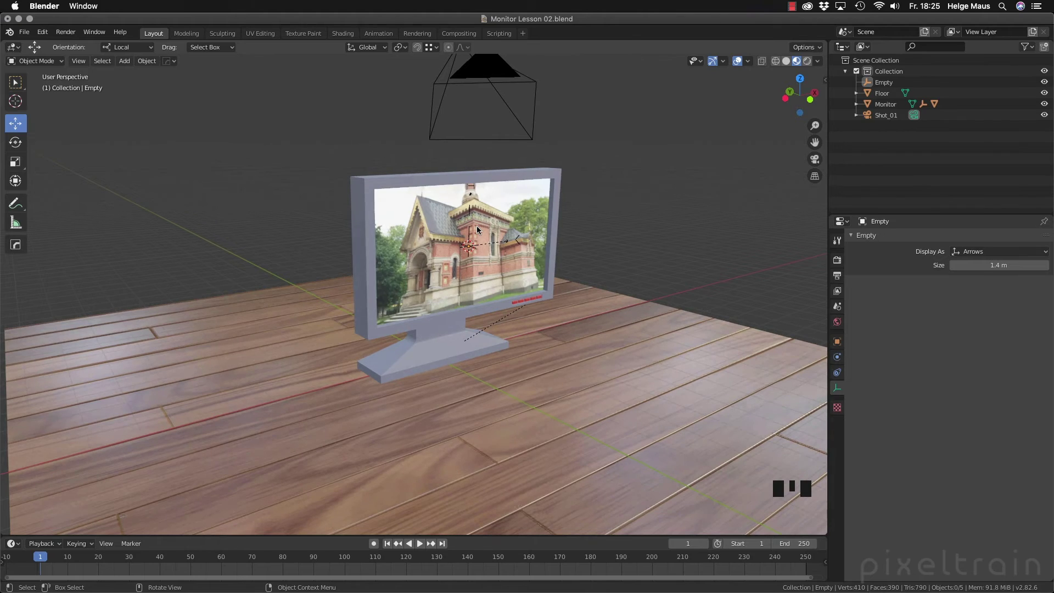
Add a Track To constraint to the Shot_01 camera with the empty as its target
middle_click_drag(477, 229, 529, 209)
scroll(479, 225, "down", 2)
scroll(480, 225, "up", 2)
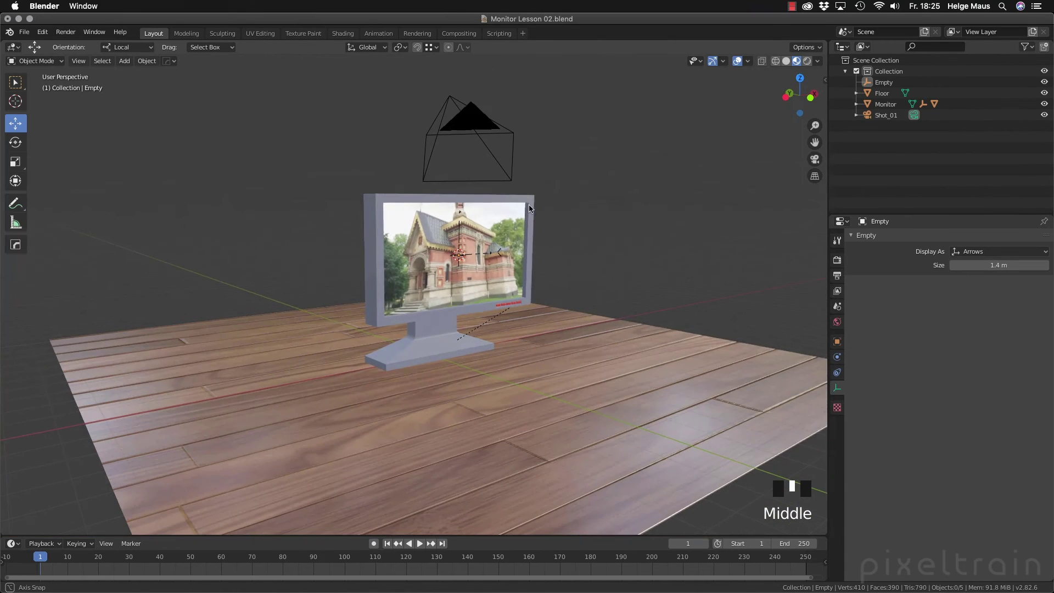
left_click(450, 101)
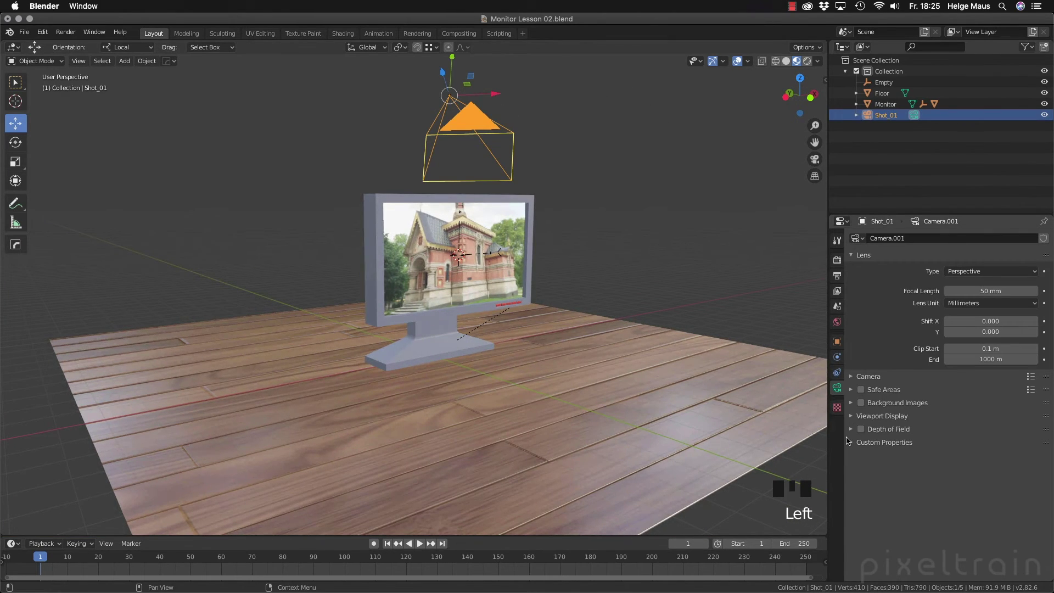
left_click(836, 374)
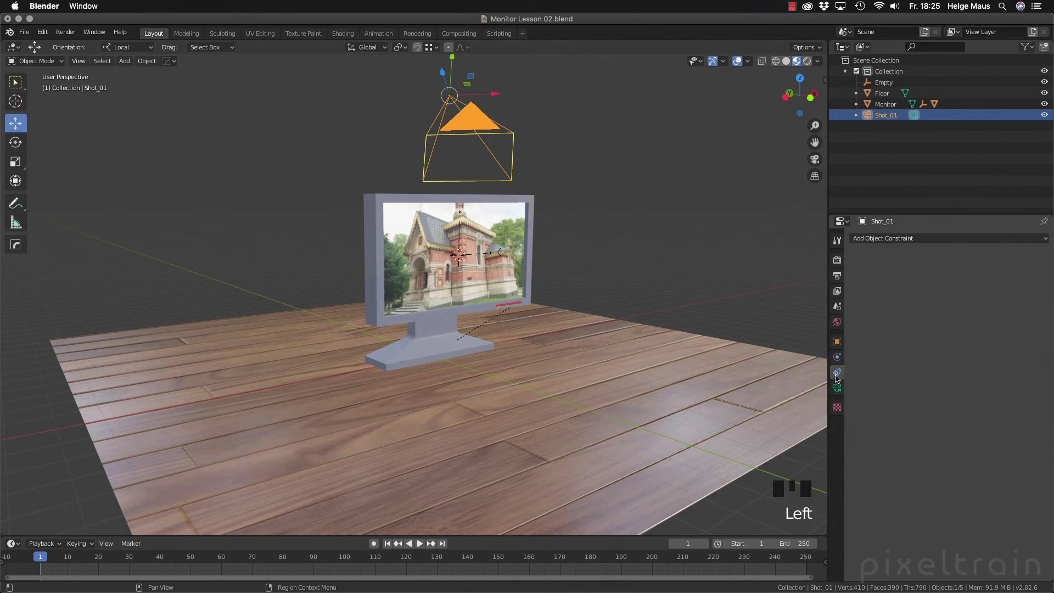
left_click(940, 240)
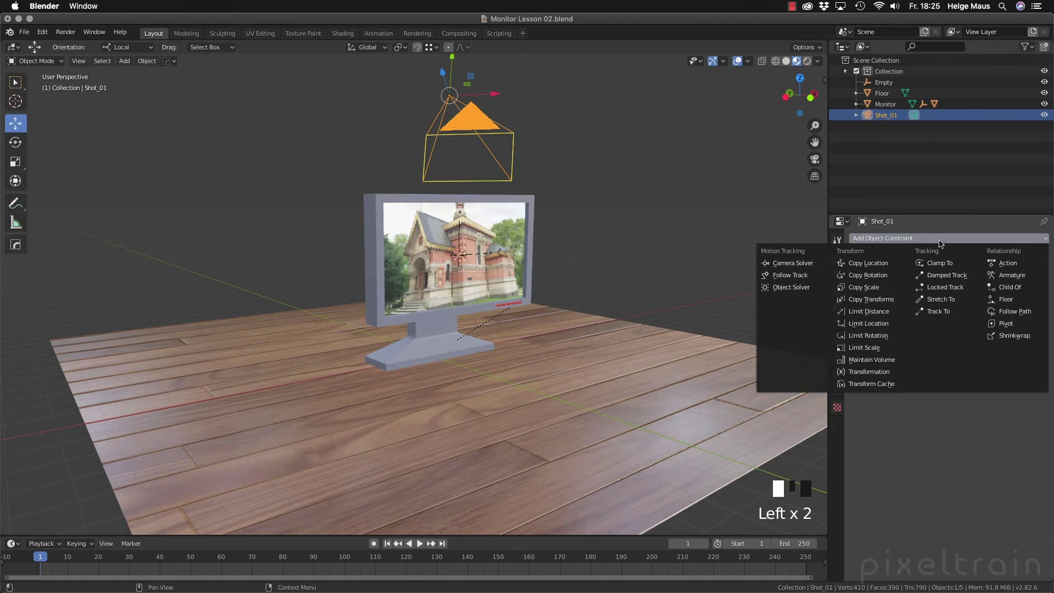
left_click(935, 312)
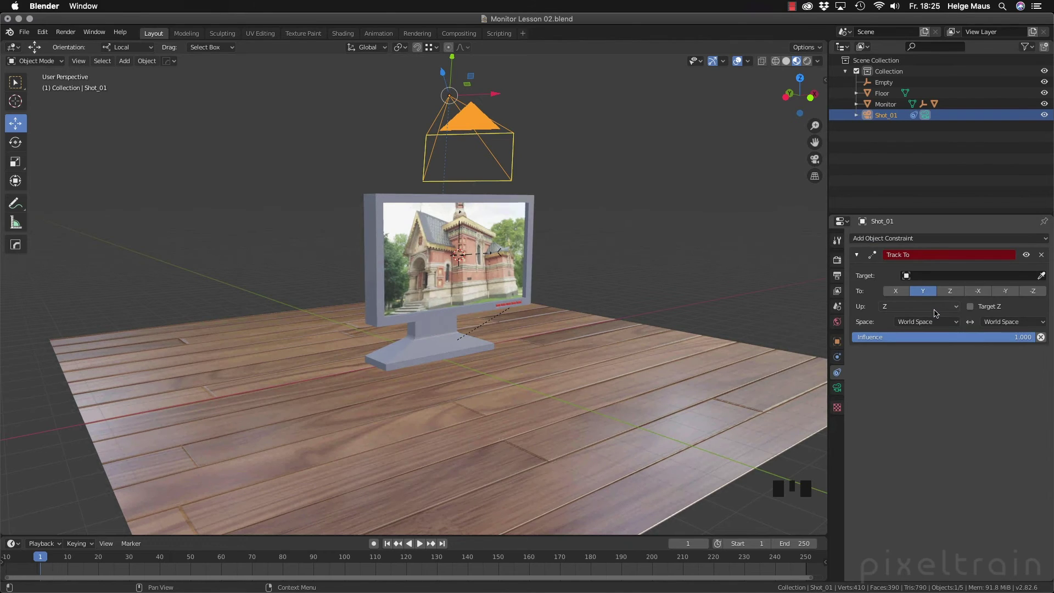
left_click(1041, 276)
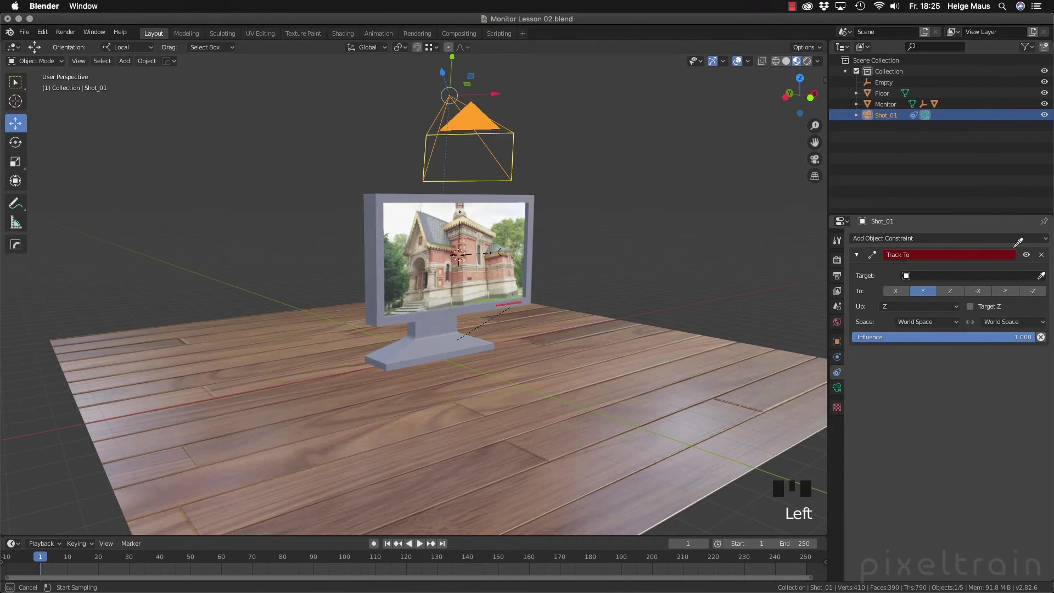
left_click(890, 82)
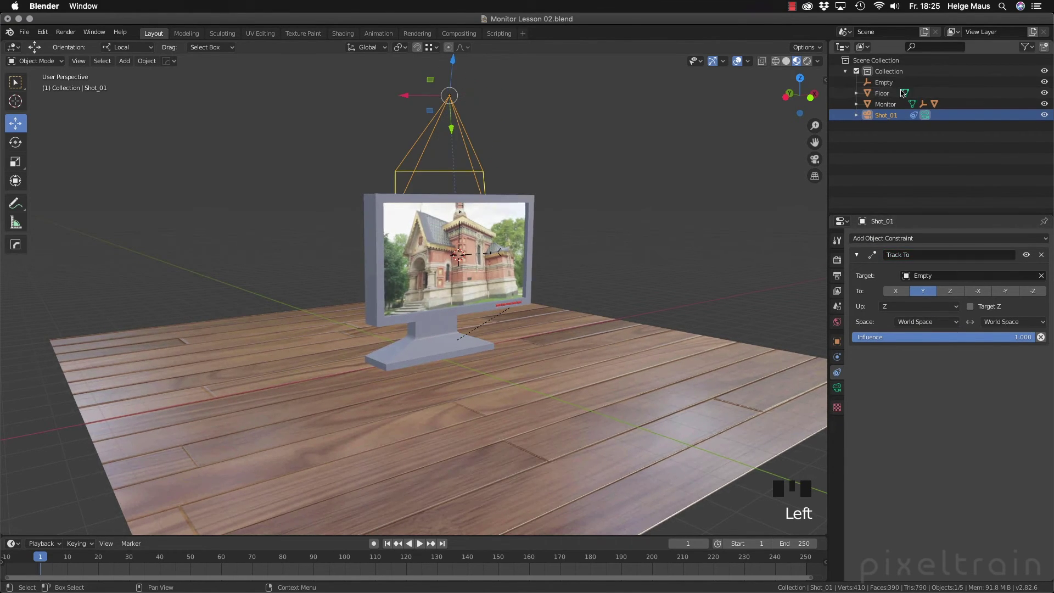
Rename the empty to CAM_Target
double_click(885, 82)
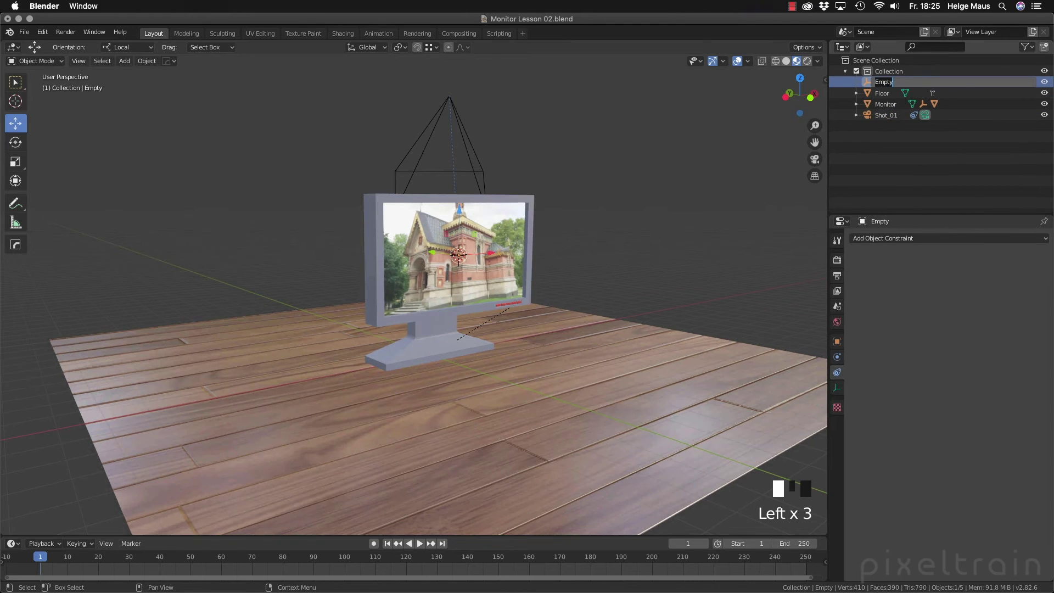
type("Cam")
key("BackSpace")
key("BackSpace")
type("AM")
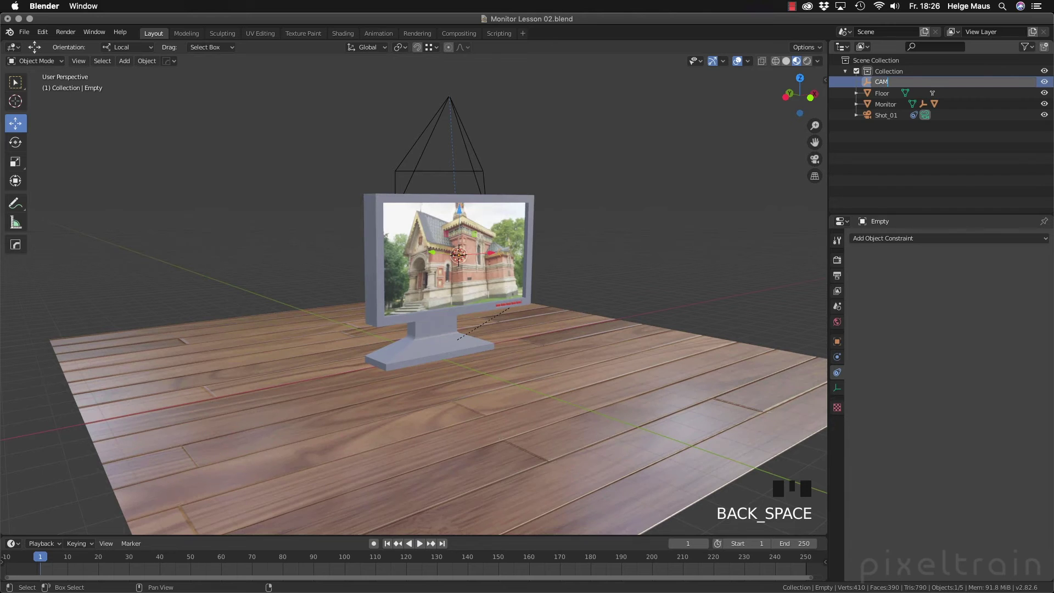
type("_Target")
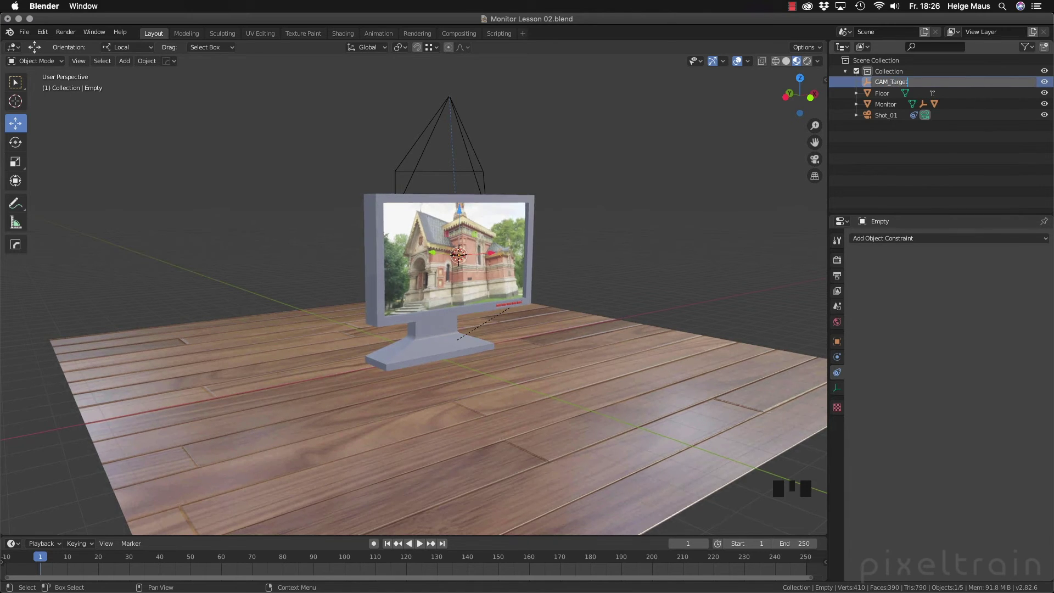
key("Return")
Move CAM_Target along the Y axis out in front of the monitor's screen
middle_click_drag(701, 228, 723, 236)
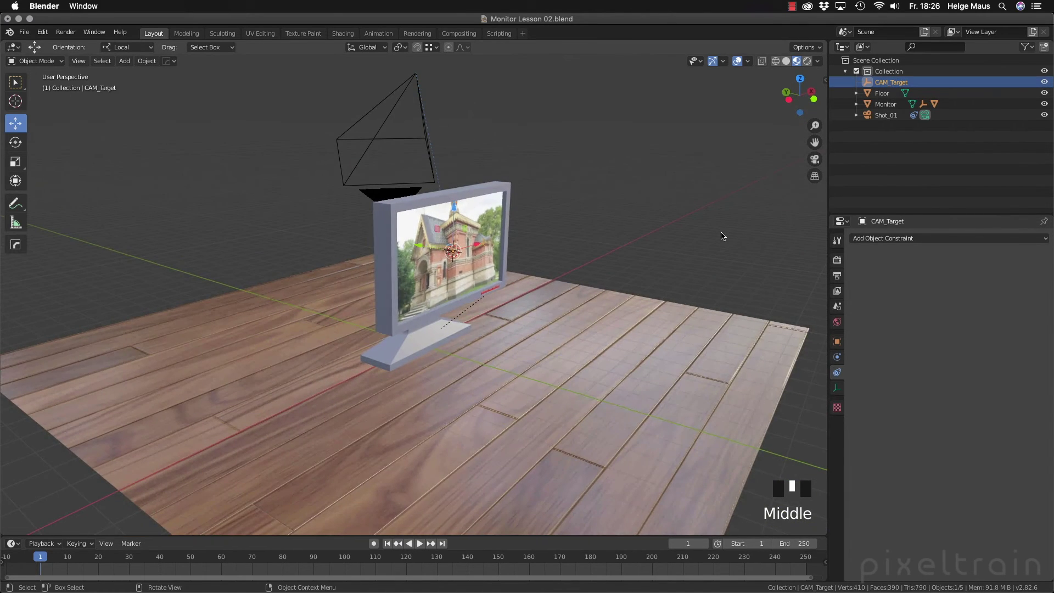
left_click_drag(414, 245, 525, 248)
left_click(635, 236)
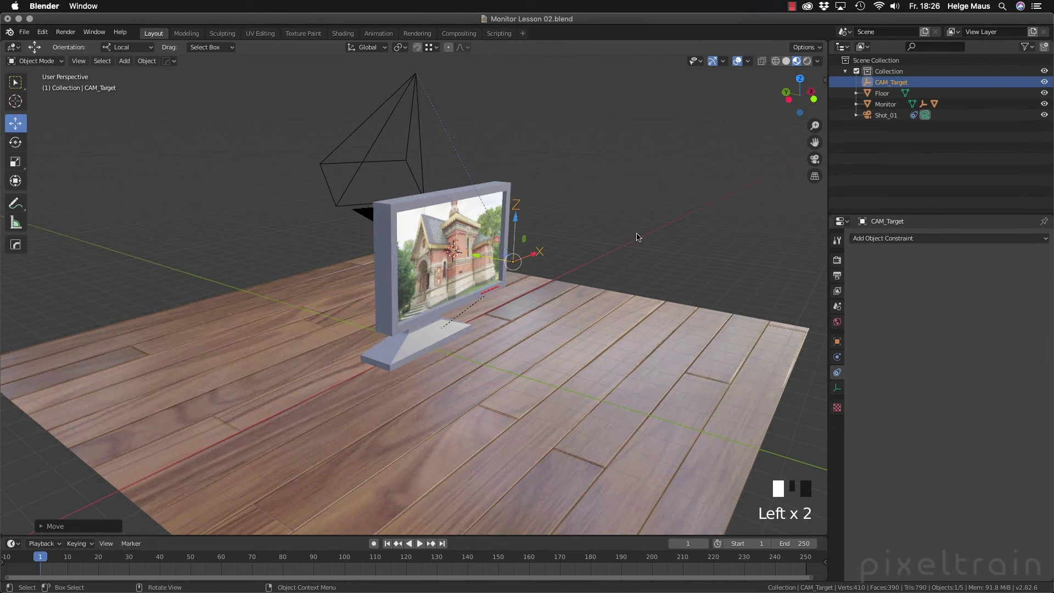
Turn on the name display in the viewport for the CAM_Target empty
middle_click_drag(635, 235, 497, 262)
left_click(519, 258)
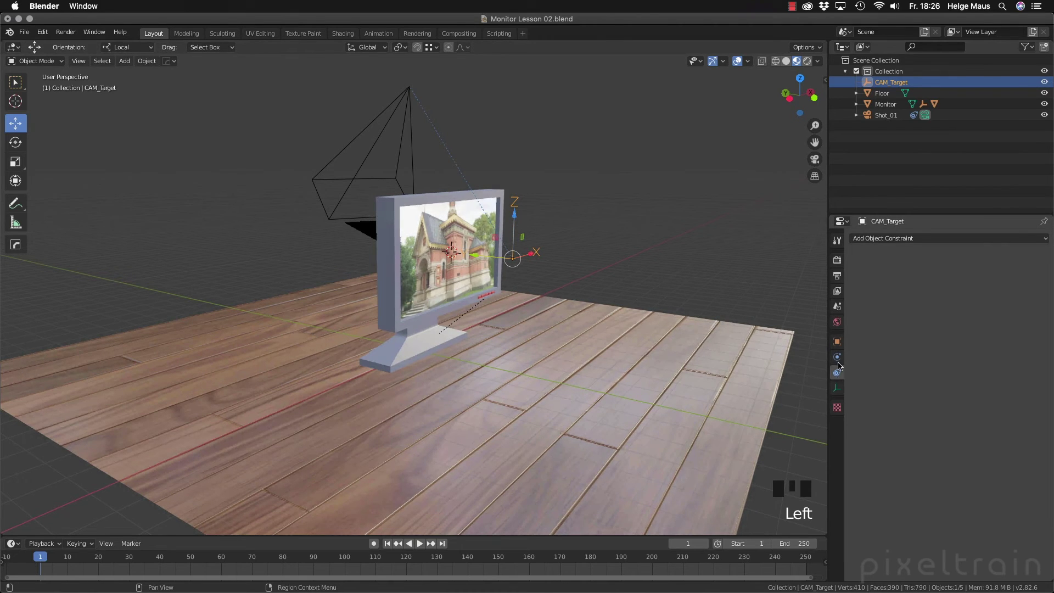
left_click(838, 342)
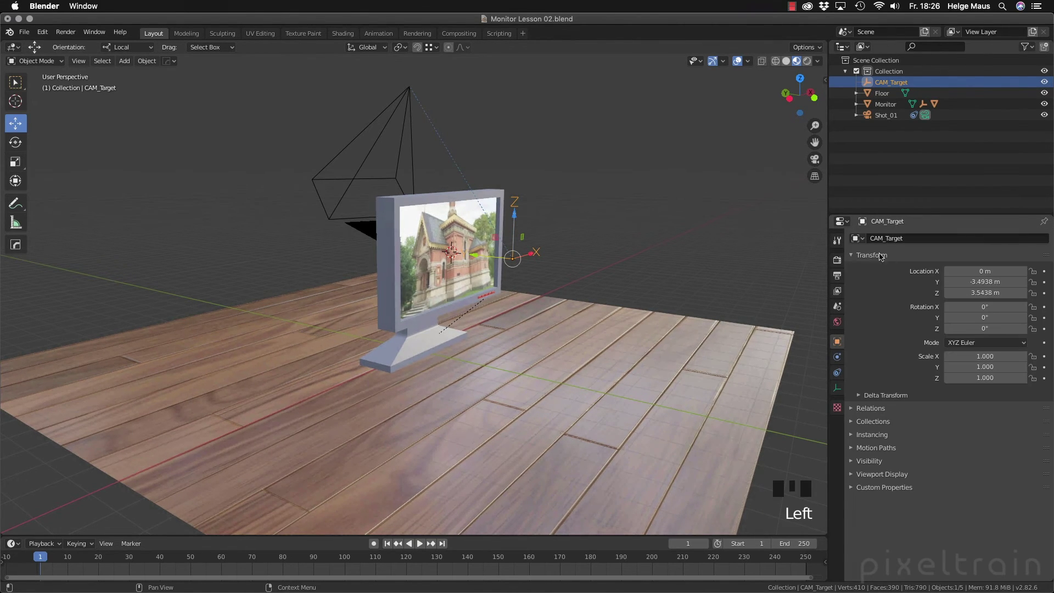
left_click(854, 475)
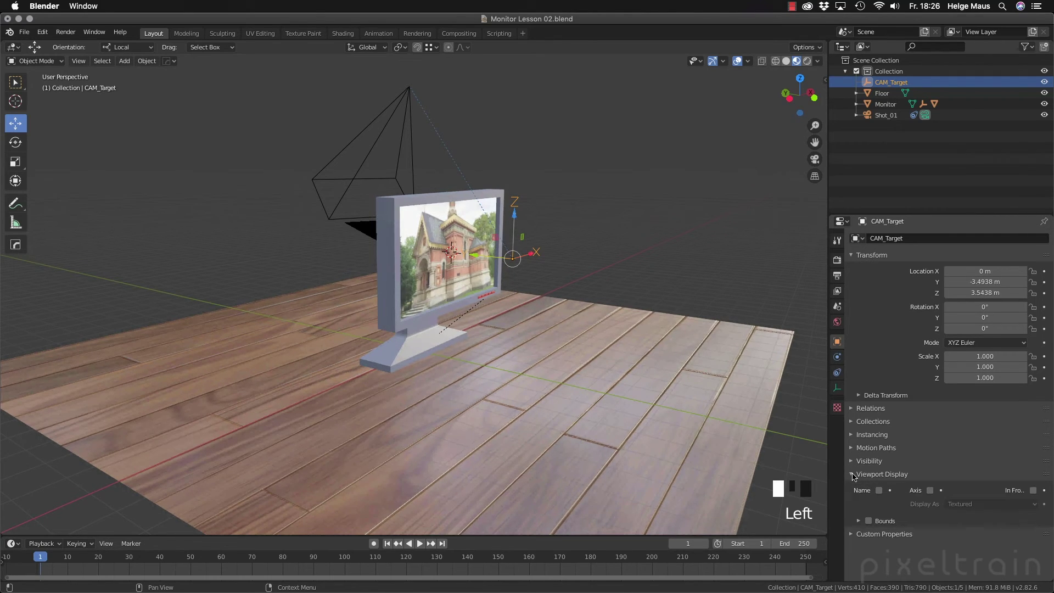
left_click(880, 490)
middle_click_drag(556, 270, 566, 295)
left_click(617, 285)
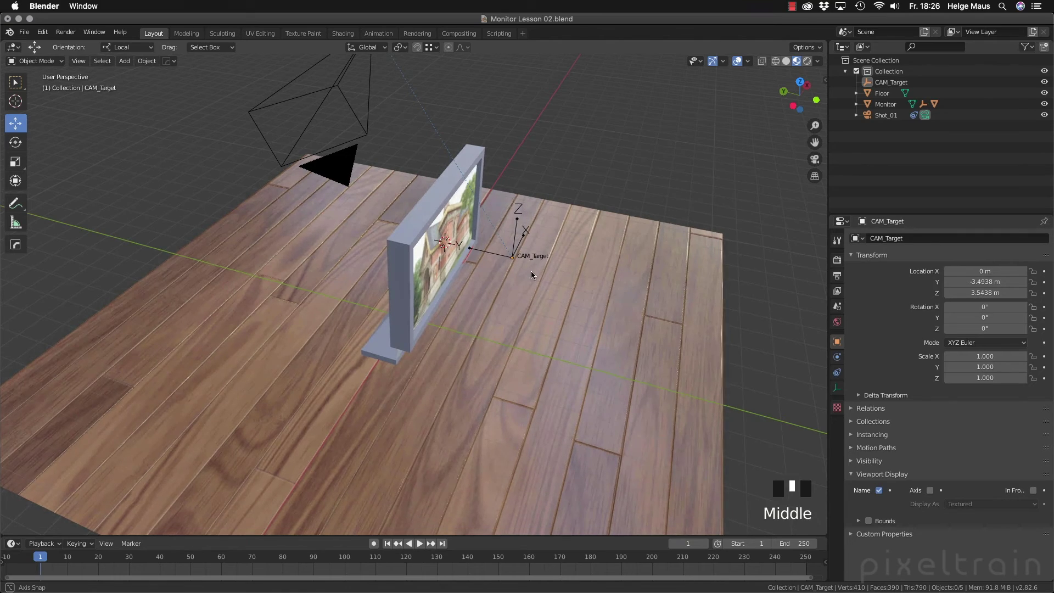
middle_click_drag(532, 275, 502, 258)
left_click(501, 260)
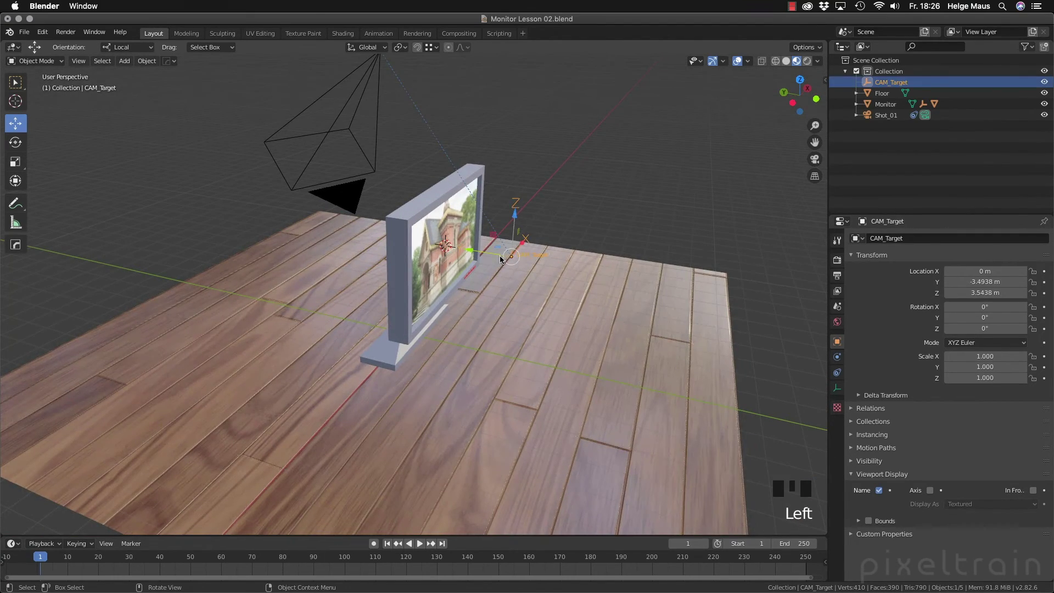
Shift CAM_Target along the Y axis to about -3.54 m
left_click_drag(479, 256, 503, 262)
middle_click_drag(503, 263, 467, 252)
left_click_drag(464, 251, 479, 253)
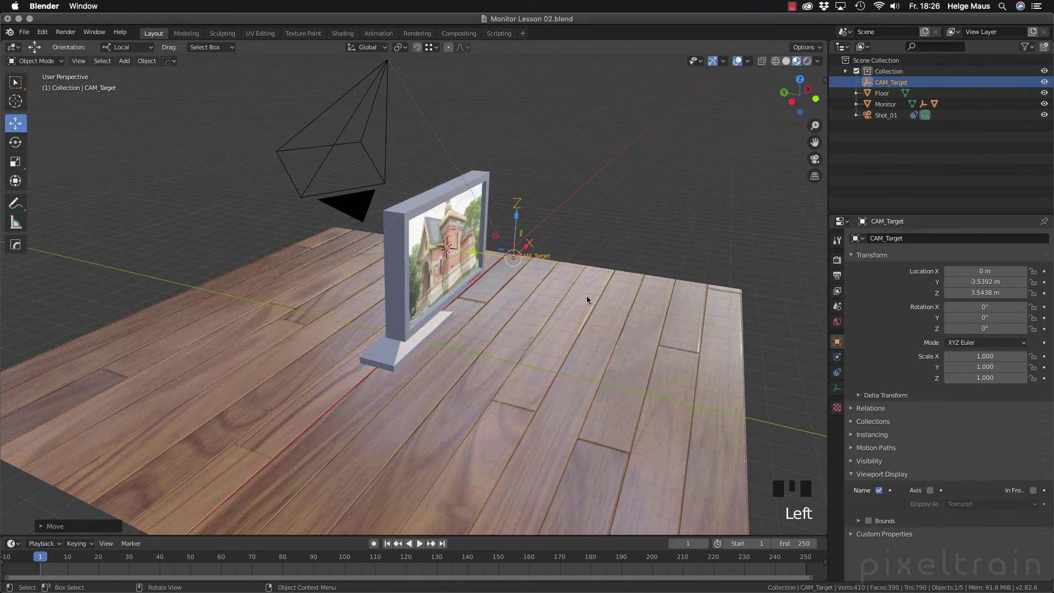
Snap CAM_Target back to the 3D cursor at the centre of the monitor's screen
key("shift+s")
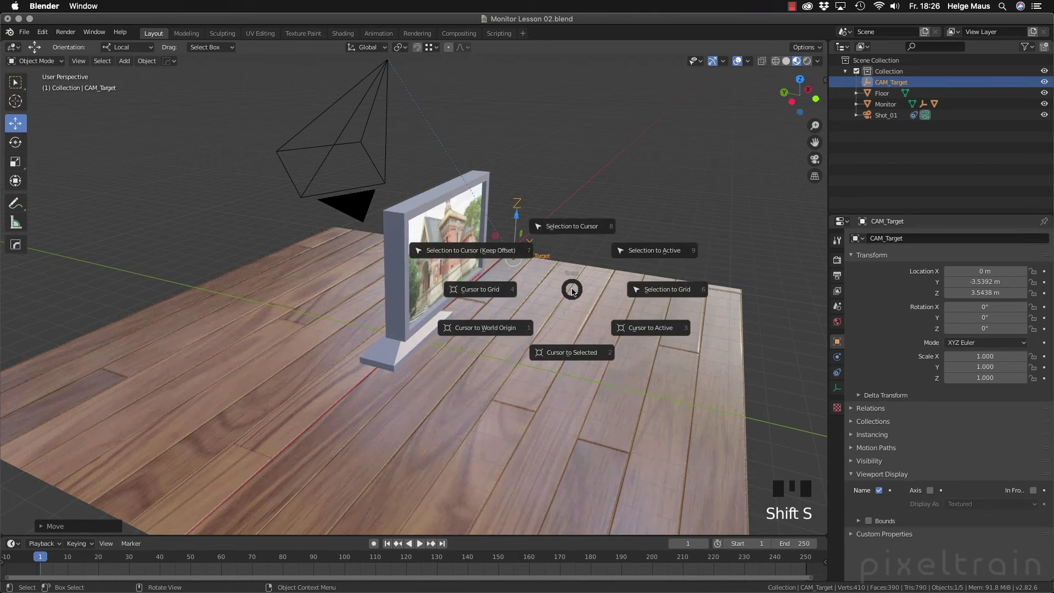
left_click(573, 245)
middle_click_drag(591, 258, 499, 246)
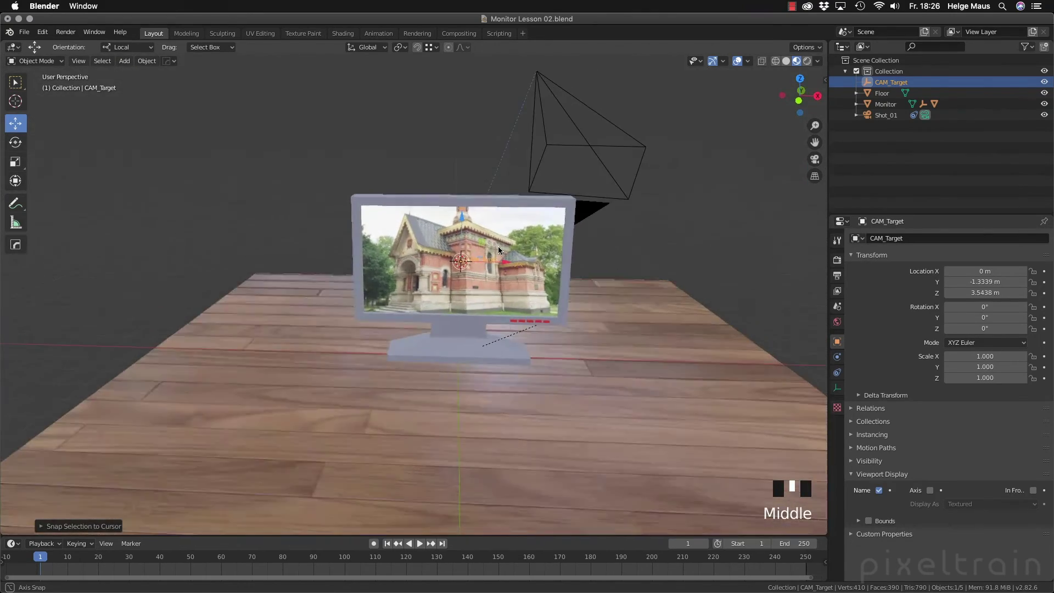
middle_click_drag(407, 274, 496, 274)
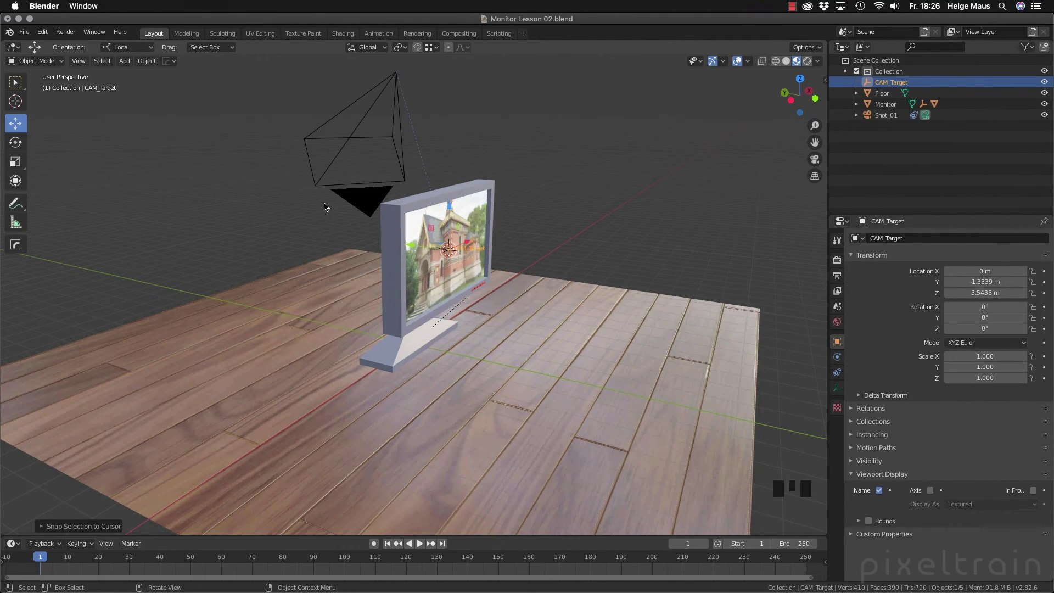
Set the Shot_01 camera's Track To constraint to point -Z at the target with Y as the up axis
left_click(328, 173)
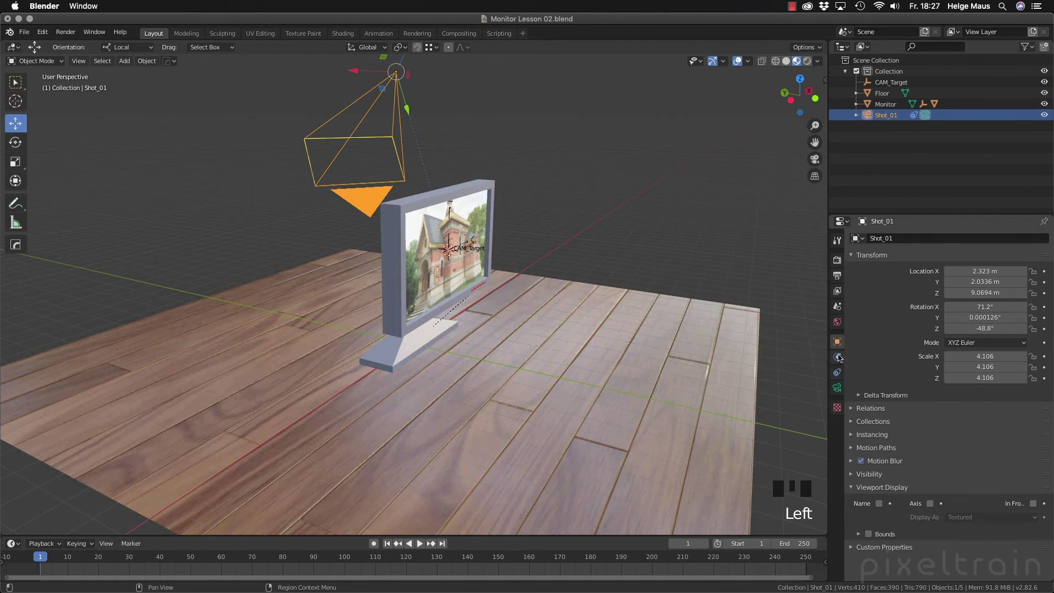
left_click(837, 373)
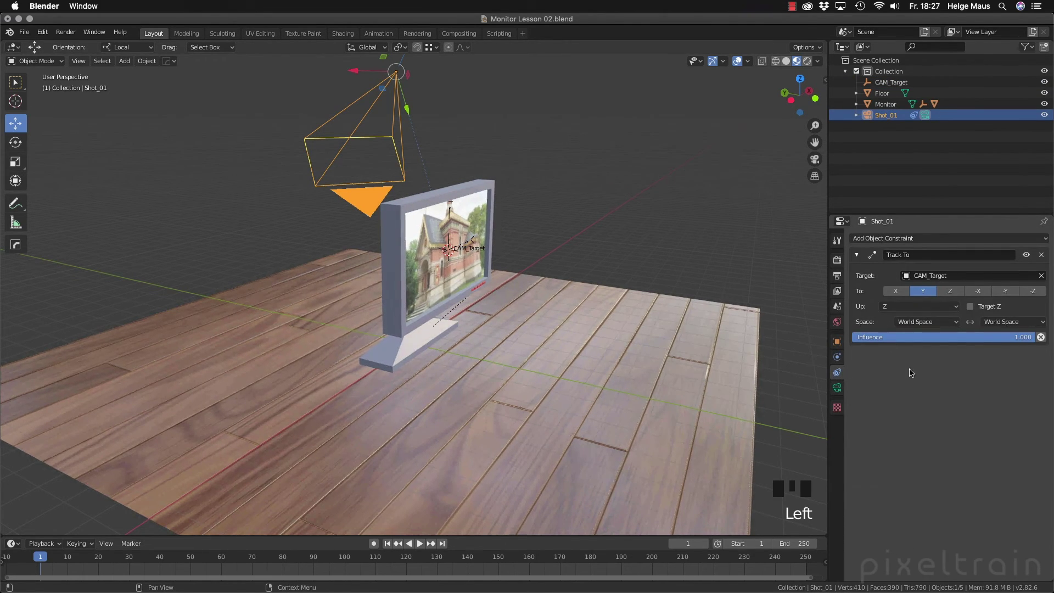
left_click(1035, 291)
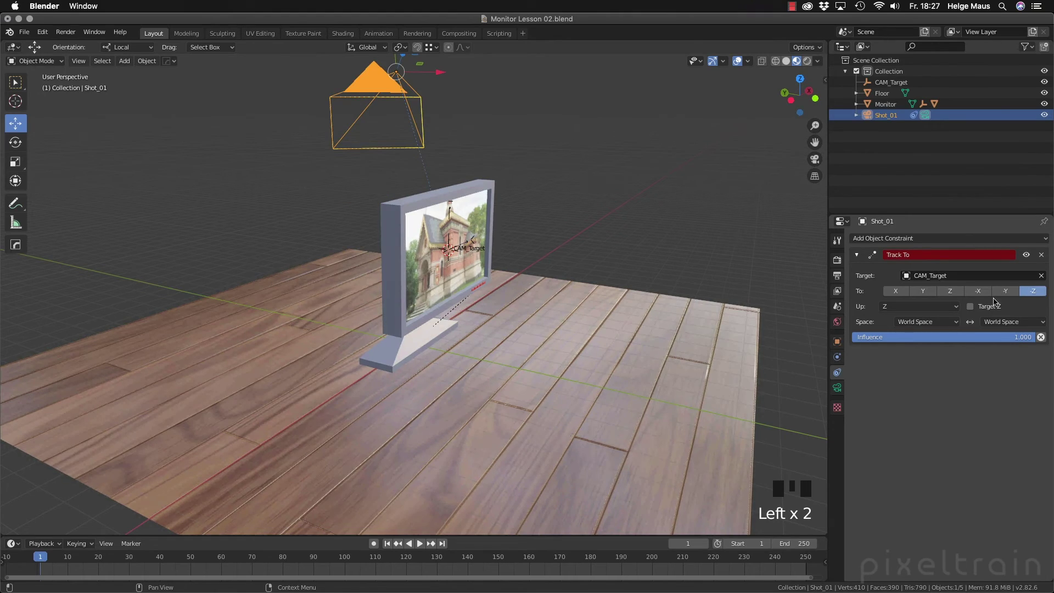
left_click_drag(920, 306, 911, 335)
Move the Shot_01 camera away from above the monitor to beyond the side edge of the wooden floor
middle_click_drag(604, 329, 537, 271)
scroll(538, 271, "down", 4)
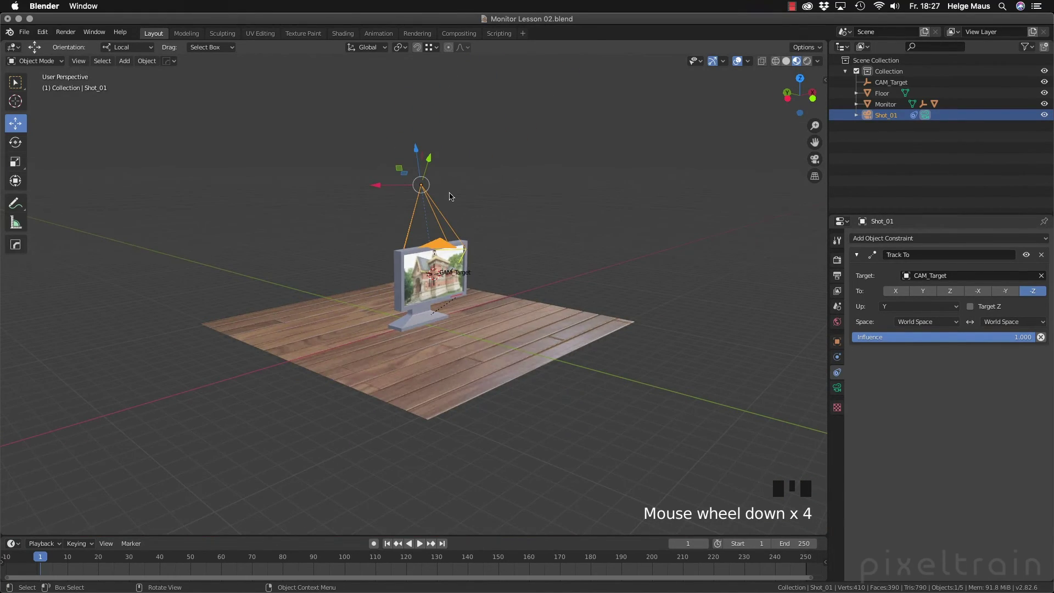
key("g")
left_click(744, 232)
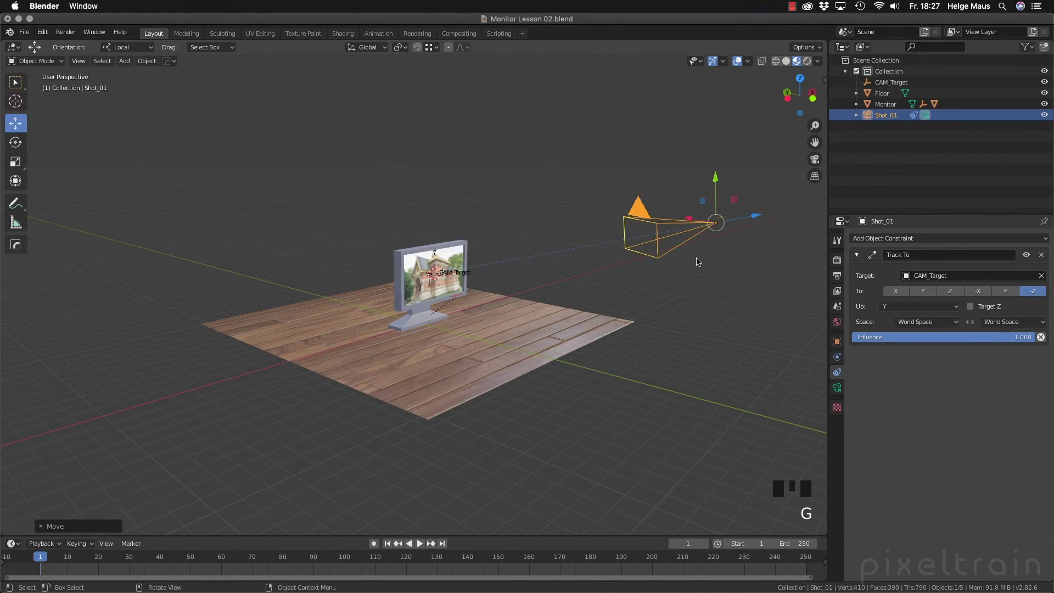
middle_click_drag(697, 262, 663, 271)
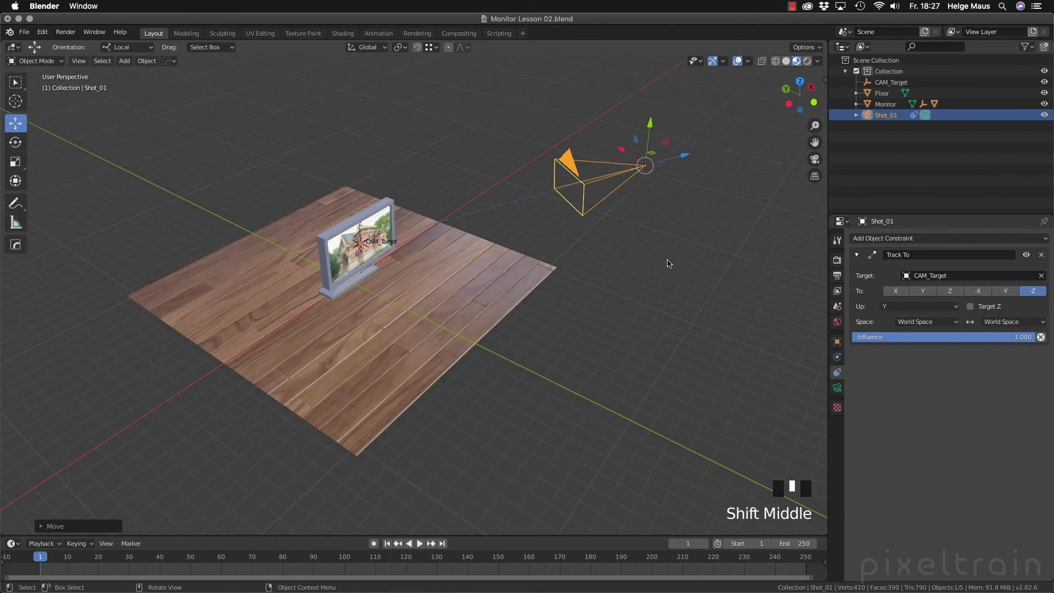
key("g")
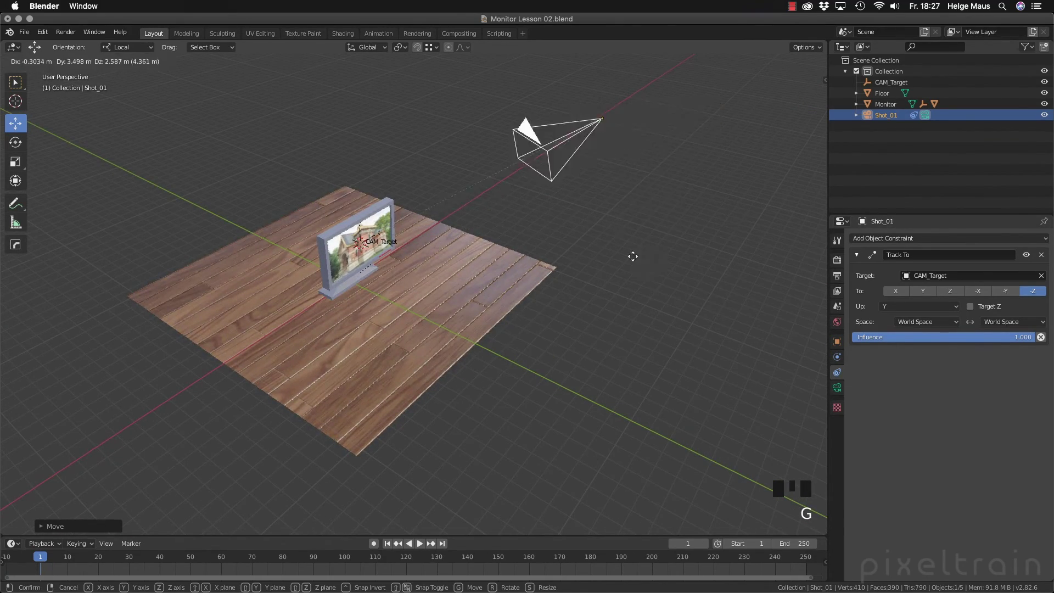
left_click(694, 264)
middle_click_drag(694, 264, 435, 250)
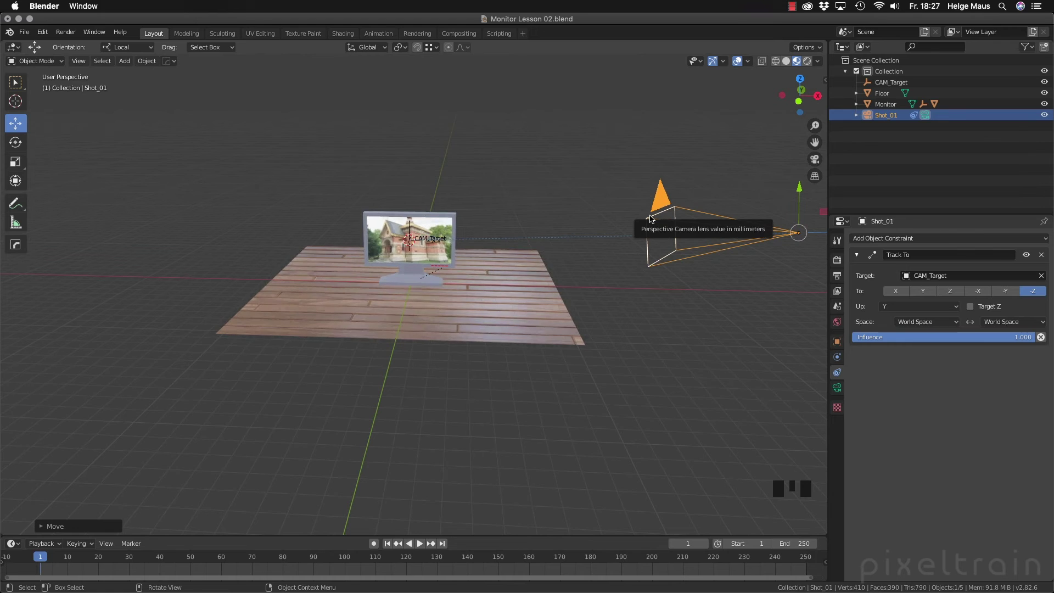
scroll(653, 220, "down", 2)
middle_click_drag(653, 220, 598, 275)
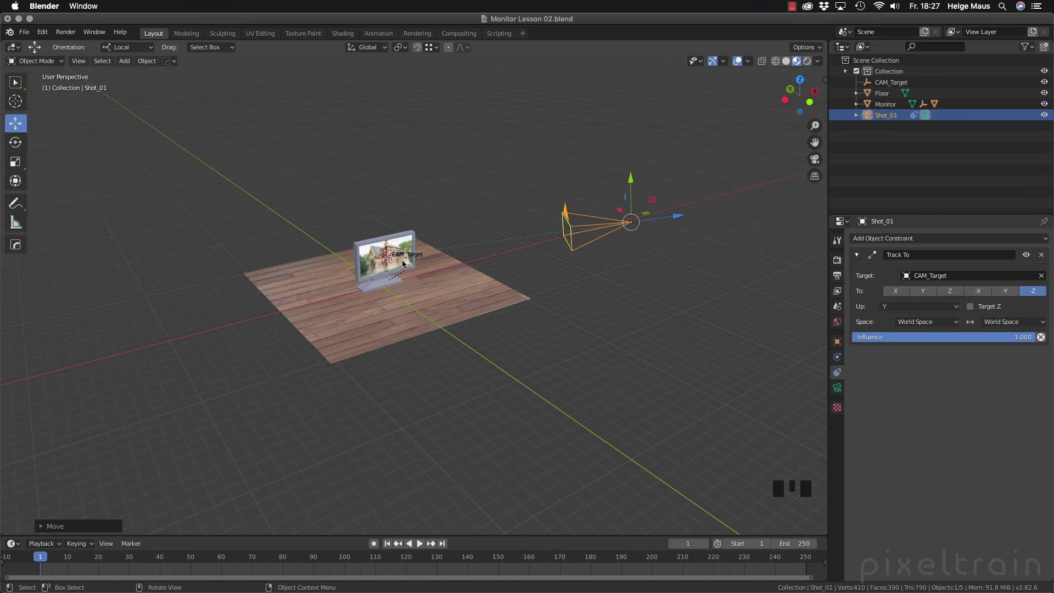
Reset the 3D cursor to the world origin and add a Bezier circle with a 17.5 m radius at Z 6.64 m
key("shift+s")
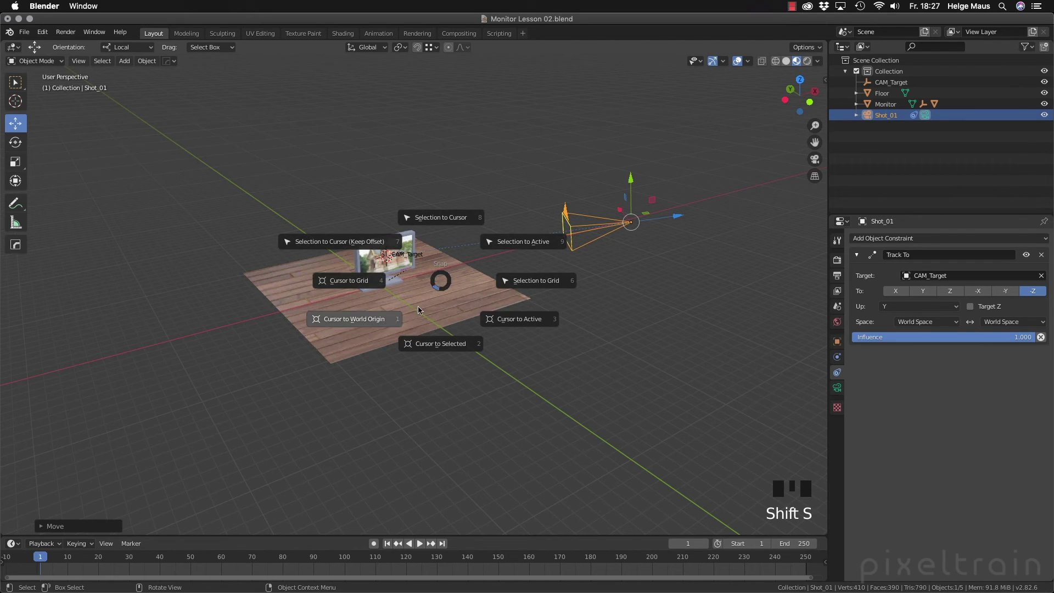
left_click(395, 322)
key("shift+a")
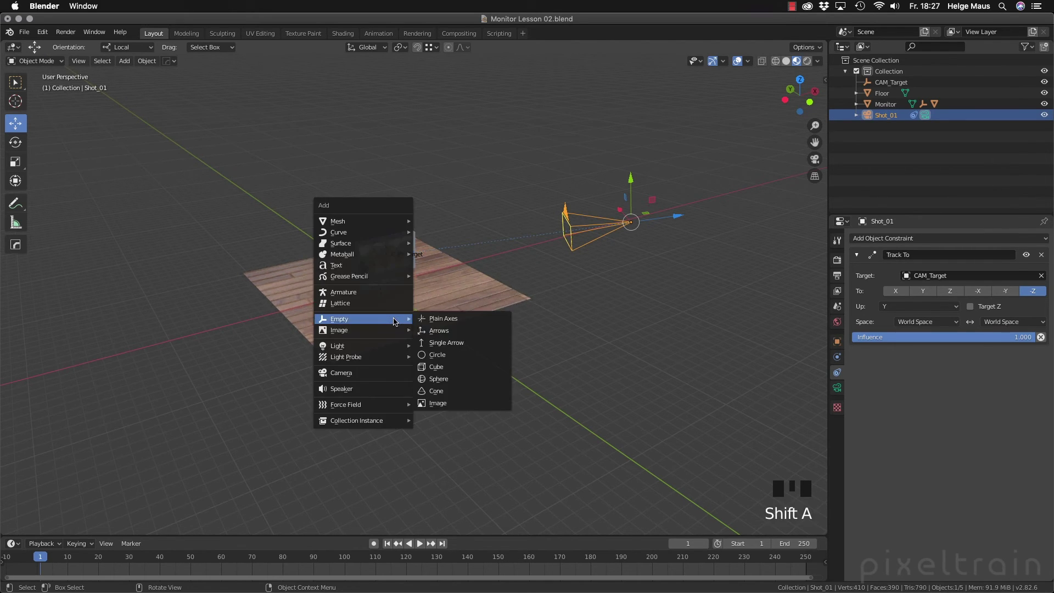
mouse_move(389, 237)
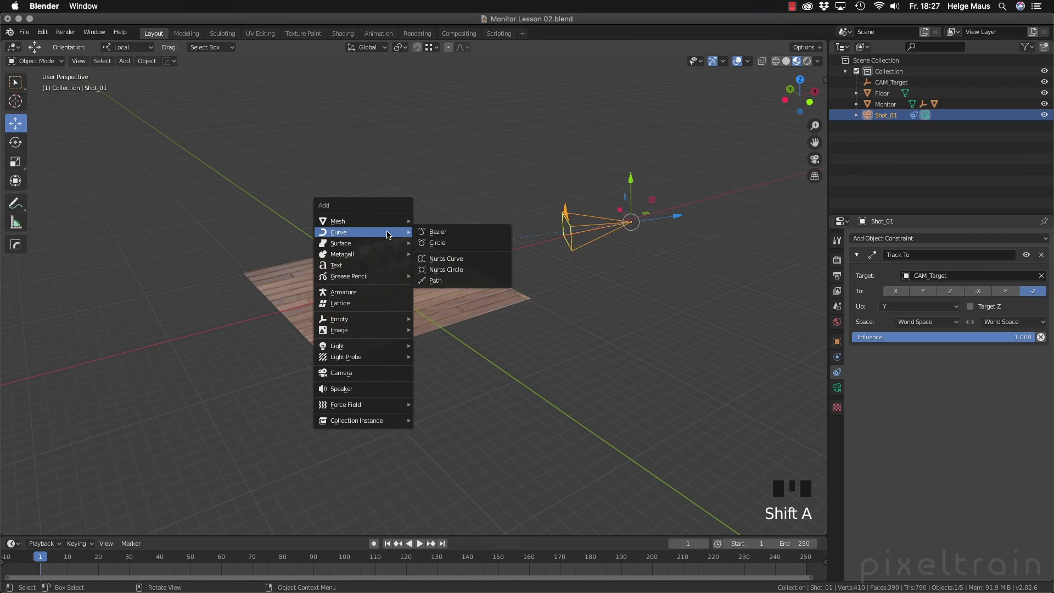
left_click(446, 244)
left_click(69, 526)
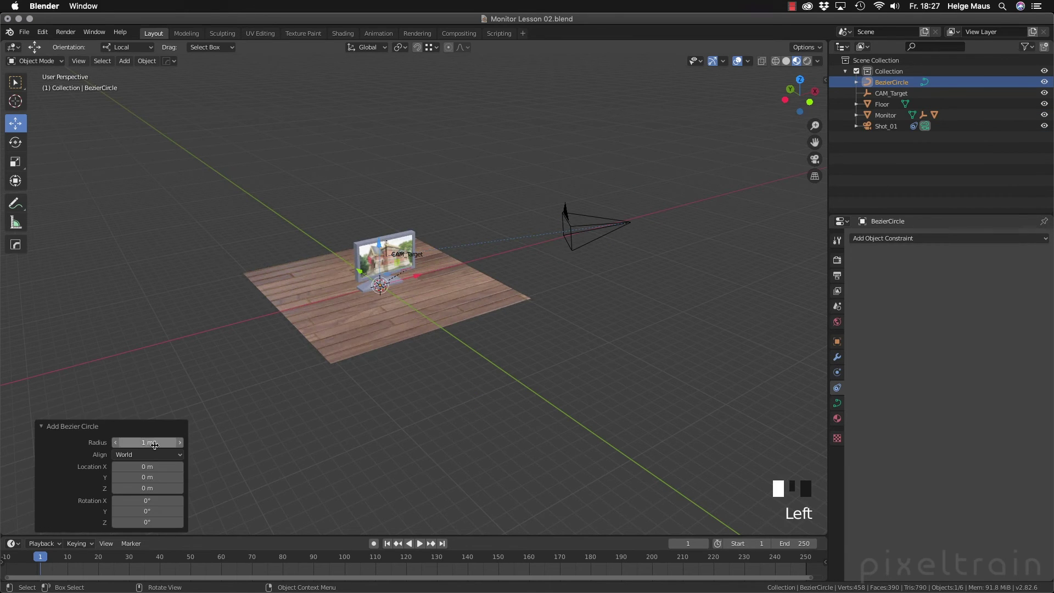
left_click_drag(155, 444, 1046, 395)
left_click_drag(147, 488, 501, 475)
double_click(147, 477)
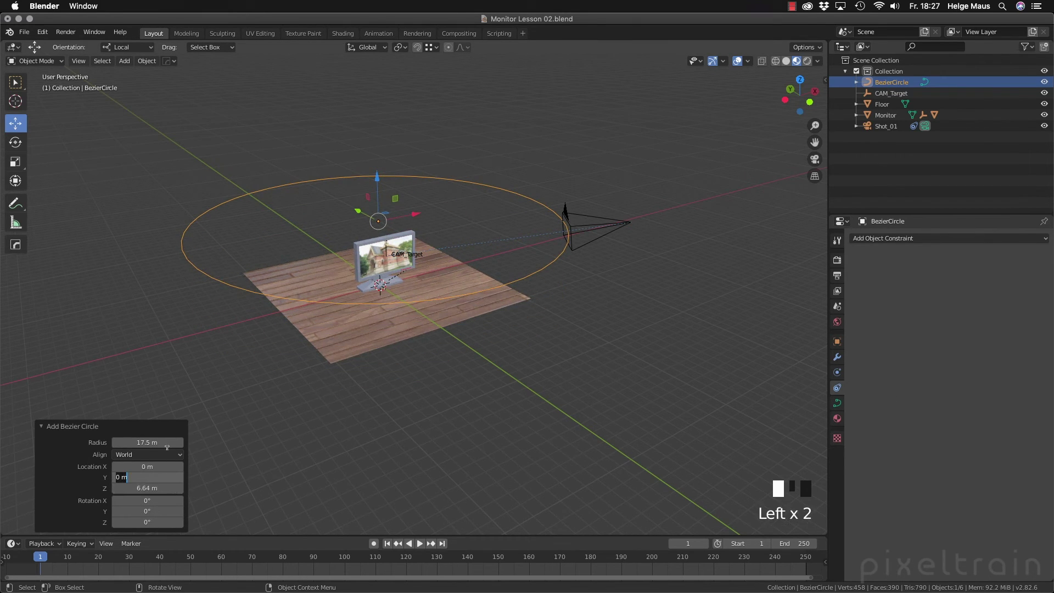
left_click(40, 426)
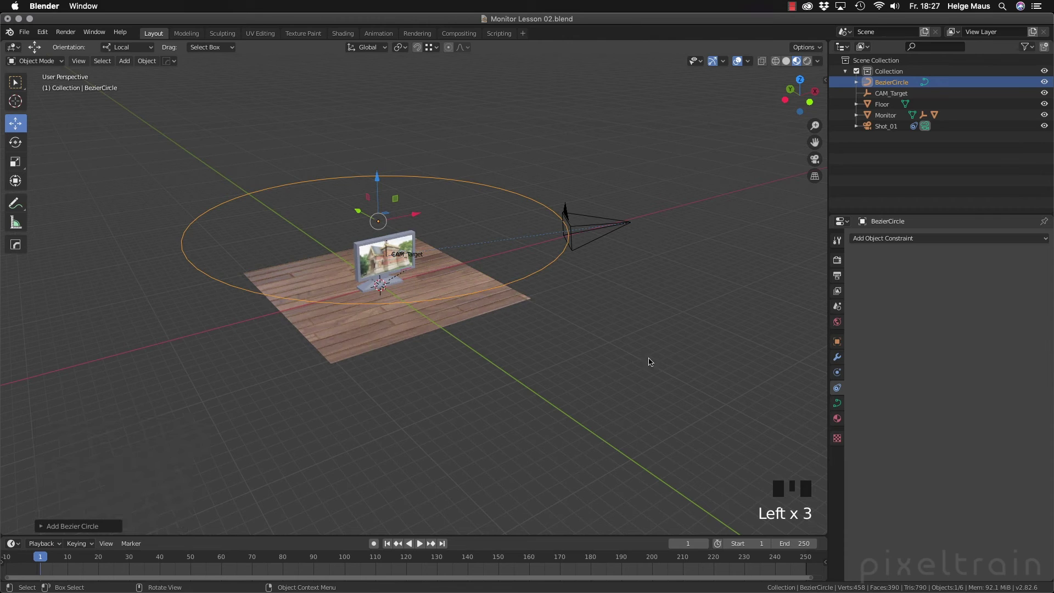
Rename the Bezier circle to CAM_Path
left_click(891, 83)
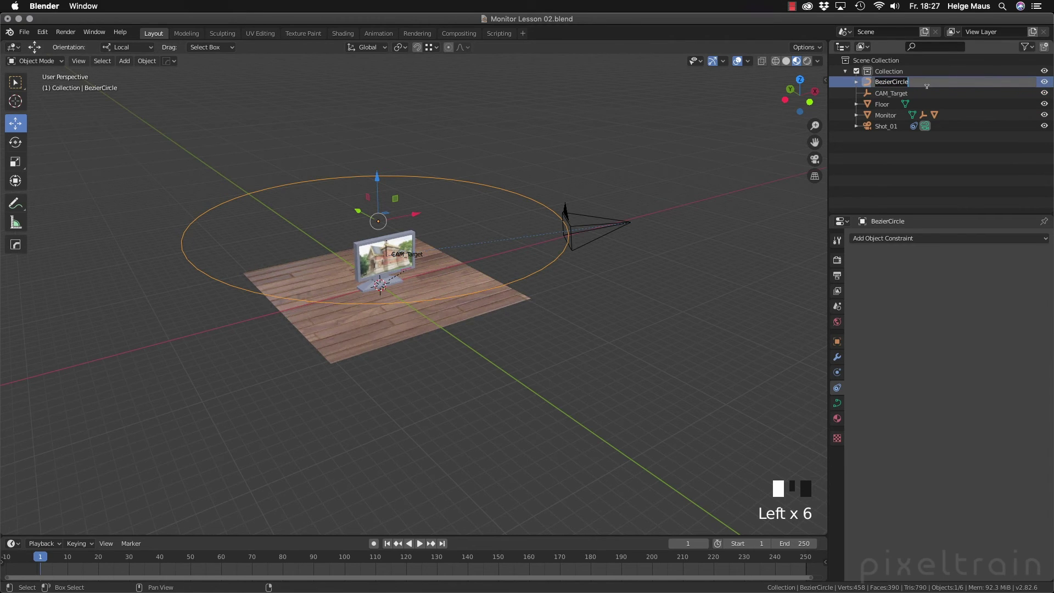
key("BackSpace")
key("BackSpace")
key("BackSpace")
key("BackSpace")
key("BackSpace")
key("BackSpace")
key("BackSpace")
key("BackSpace")
key("BackSpace")
key("BackSpace")
key("BackSpace")
key("BackSpace")
type("CAM_Path")
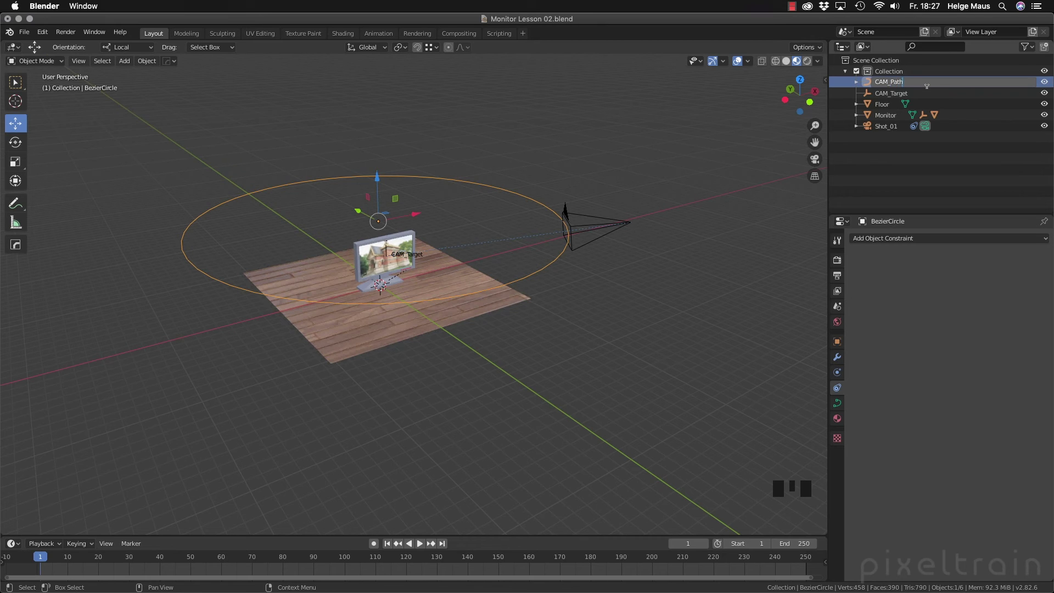
key("Return")
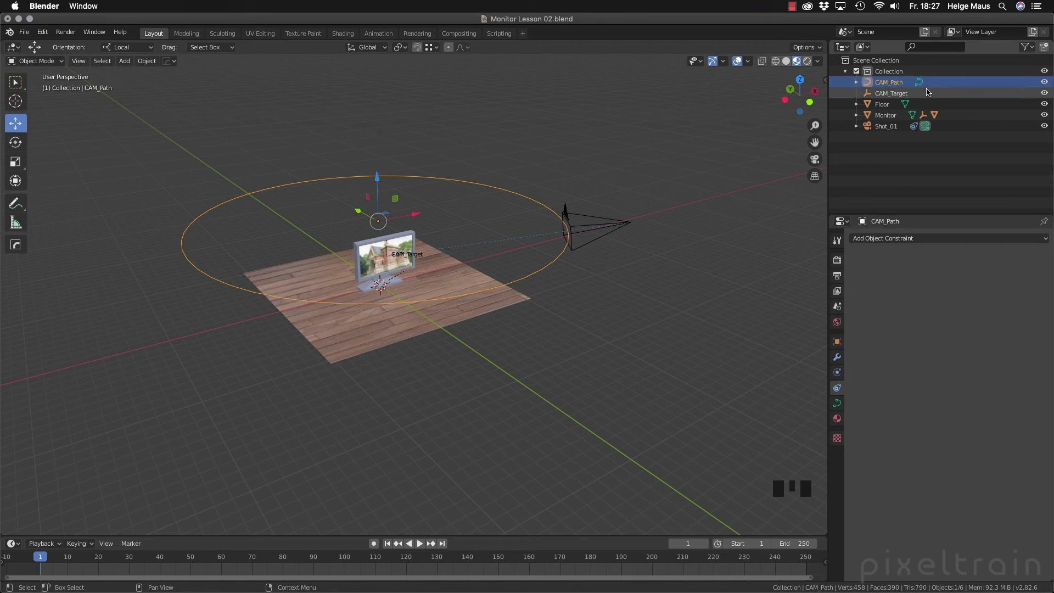
Add a Follow Path constraint to the Shot_01 camera with the CAM_Path circle as its target
left_click(622, 377)
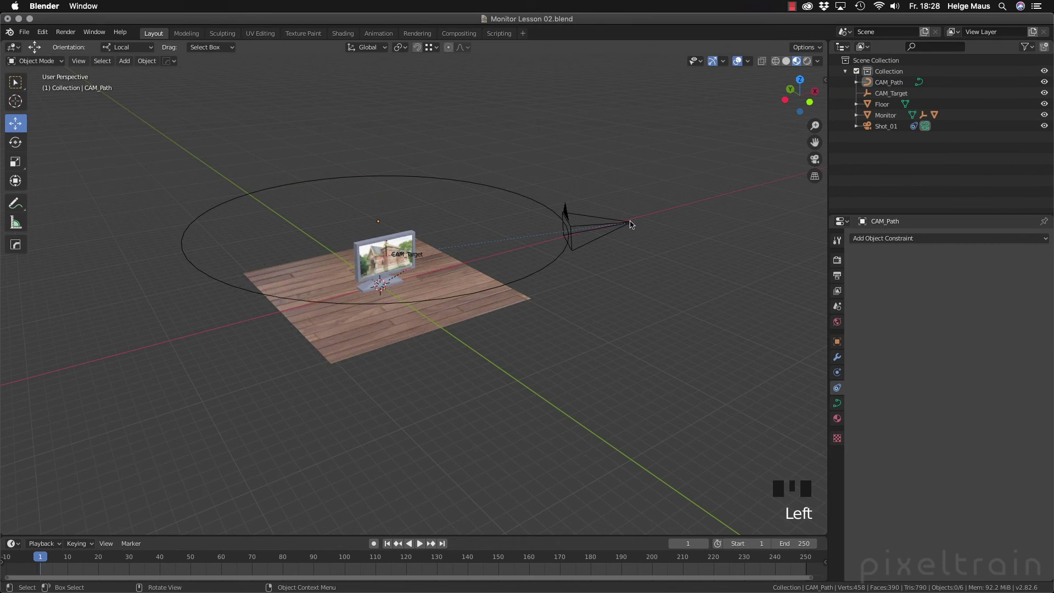
left_click(629, 222)
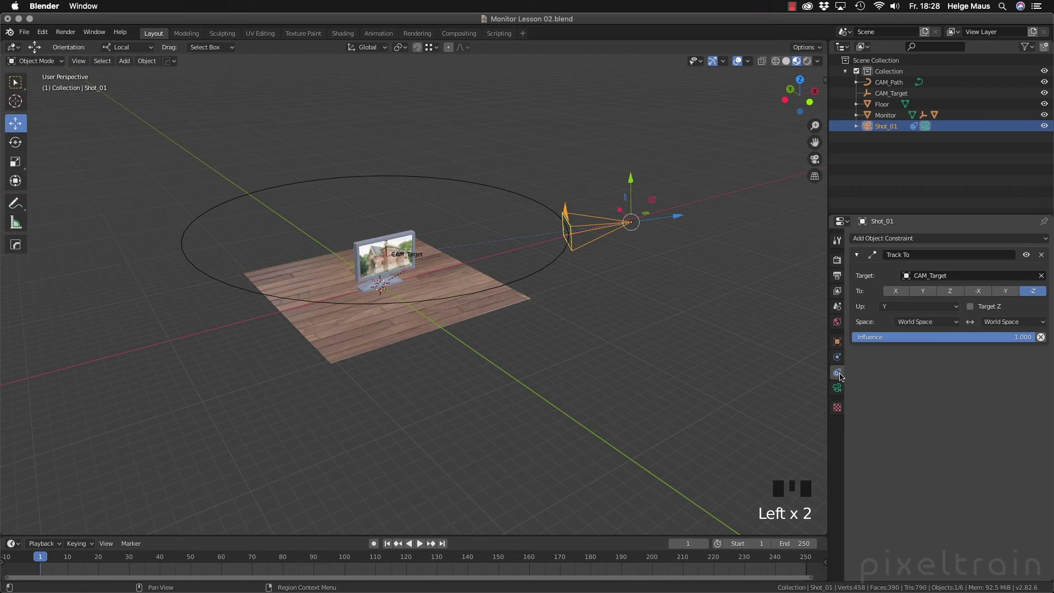
left_click(858, 256)
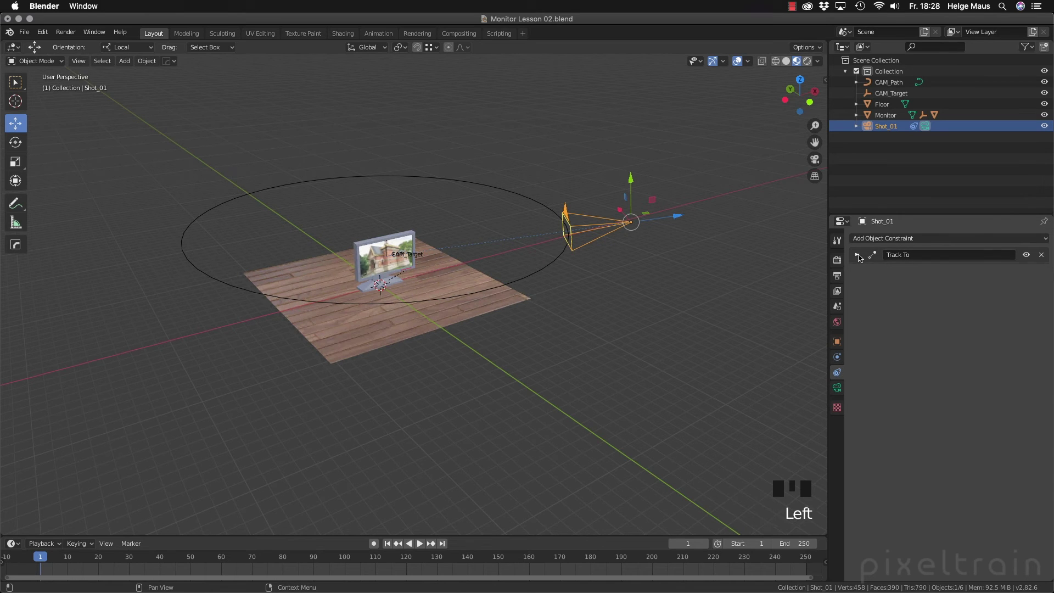
left_click(1031, 238)
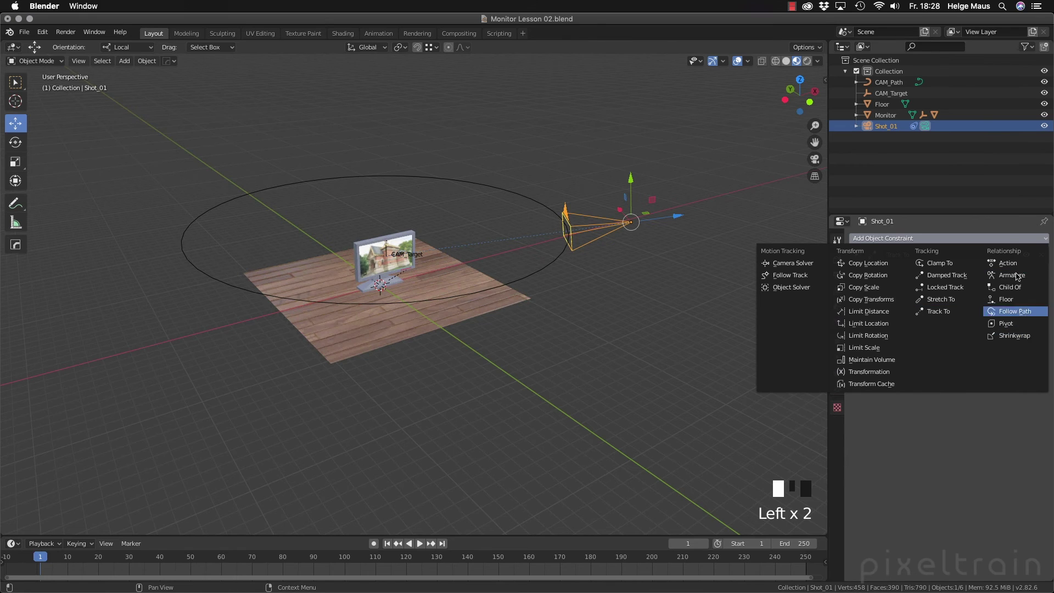
left_click(1016, 312)
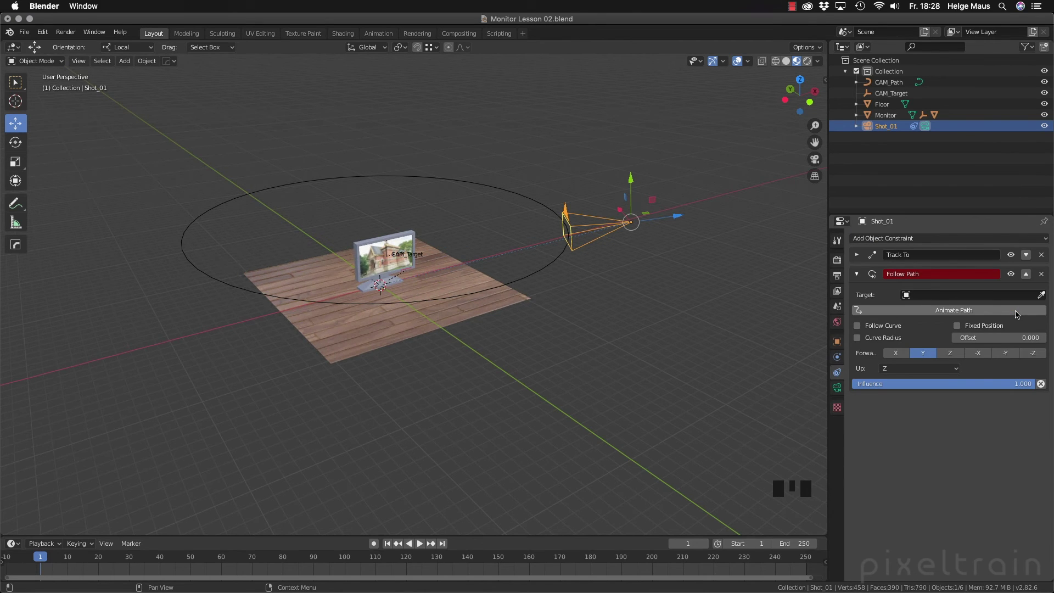
left_click(1041, 295)
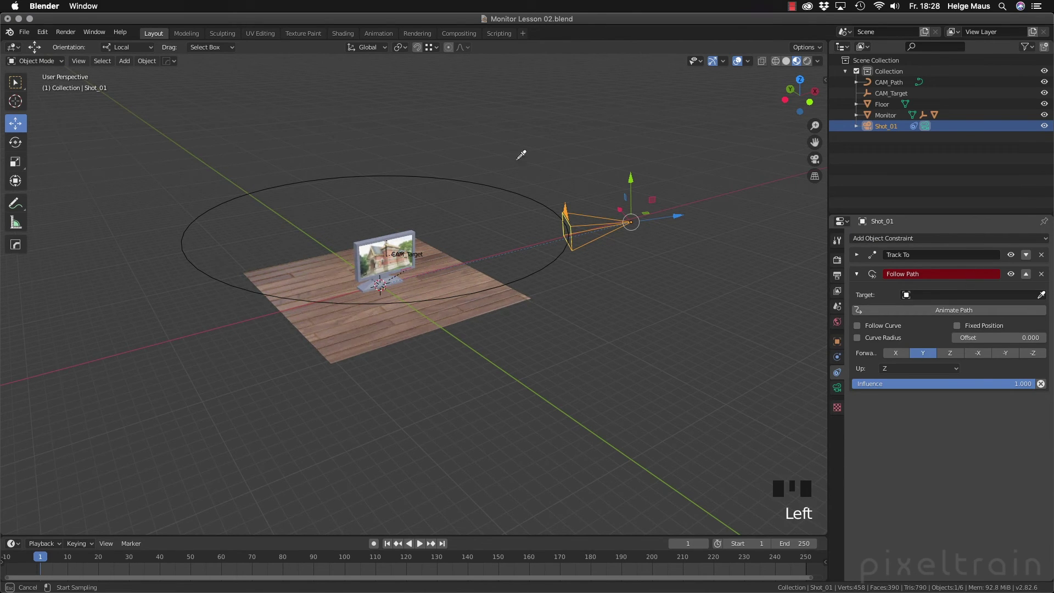
left_click(487, 182)
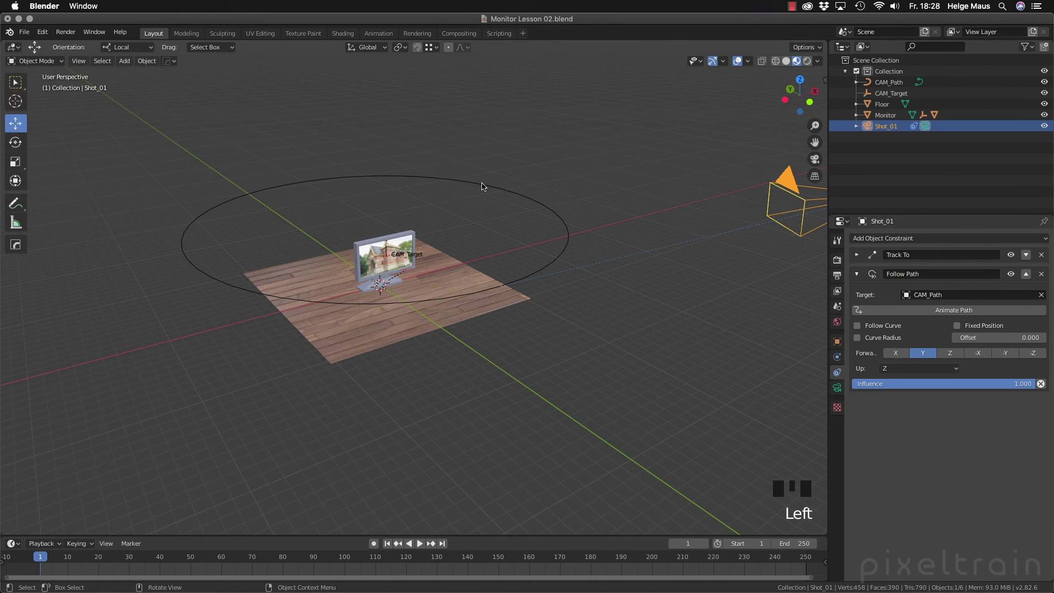
middle_click_drag(696, 255, 655, 233)
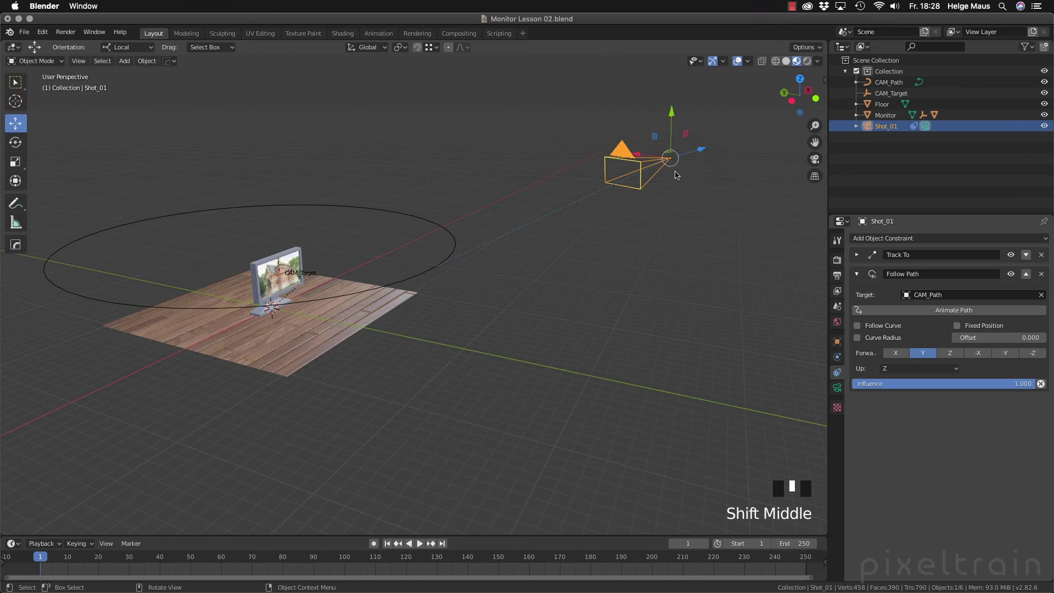
Clear the location and rotation of the Shot_01 camera so its origin sits directly on CAM_Path
key("n")
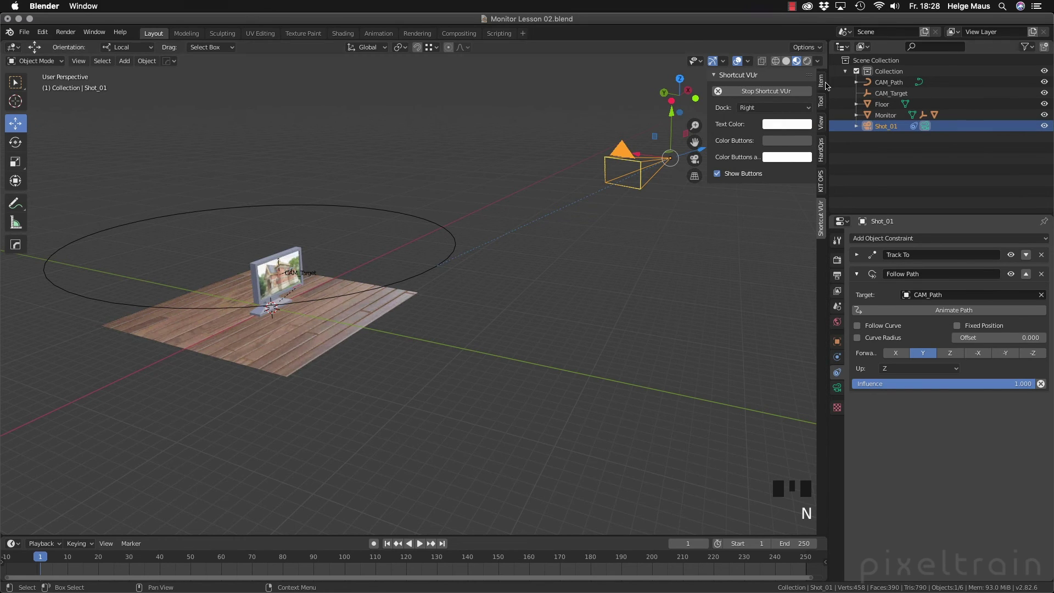
left_click(822, 84)
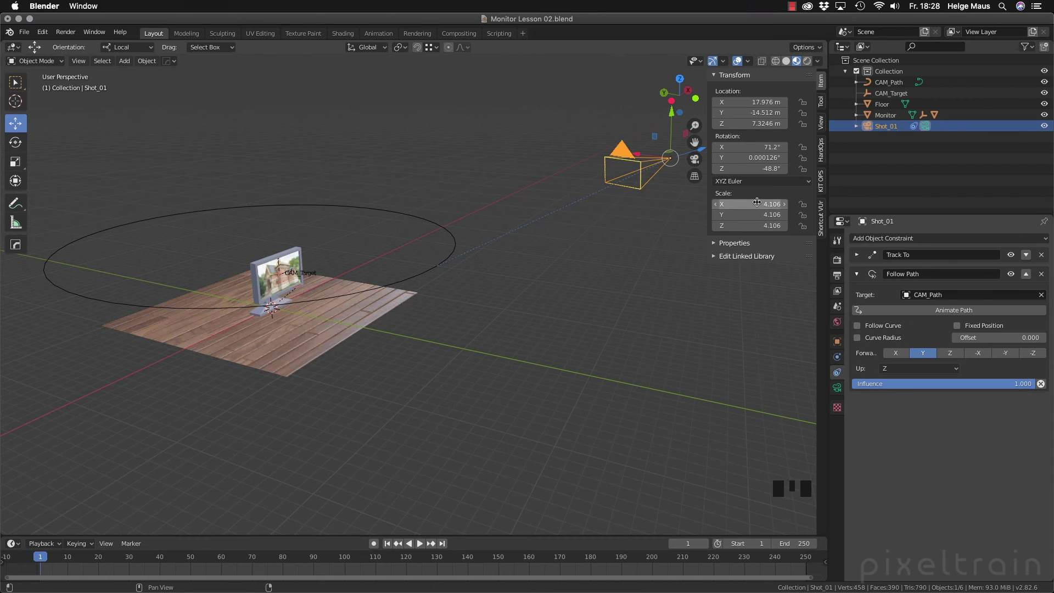
key("alt+g")
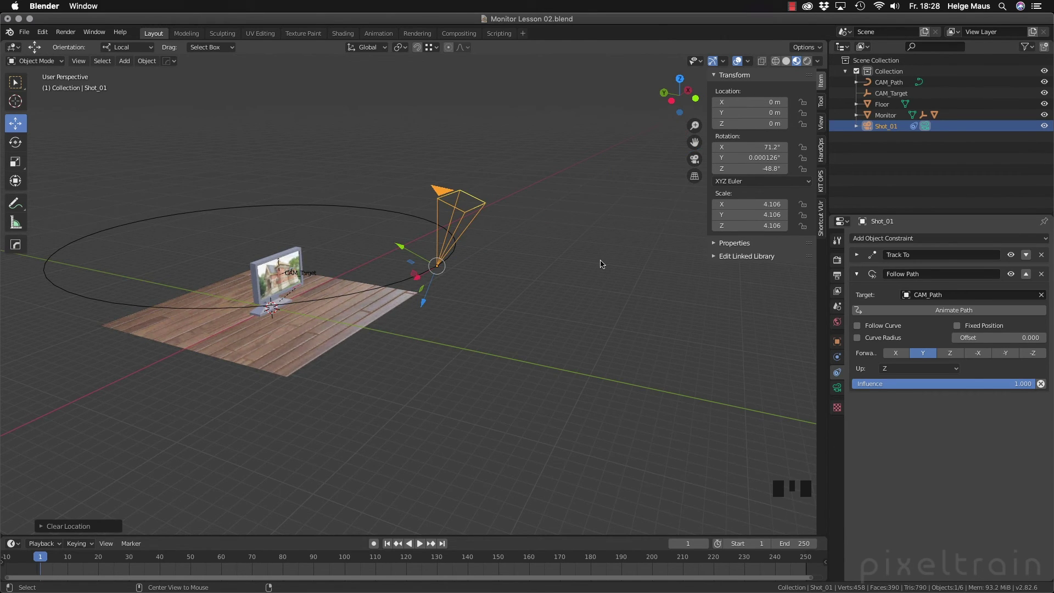
key("alt+r")
middle_click_drag(487, 237, 575, 298)
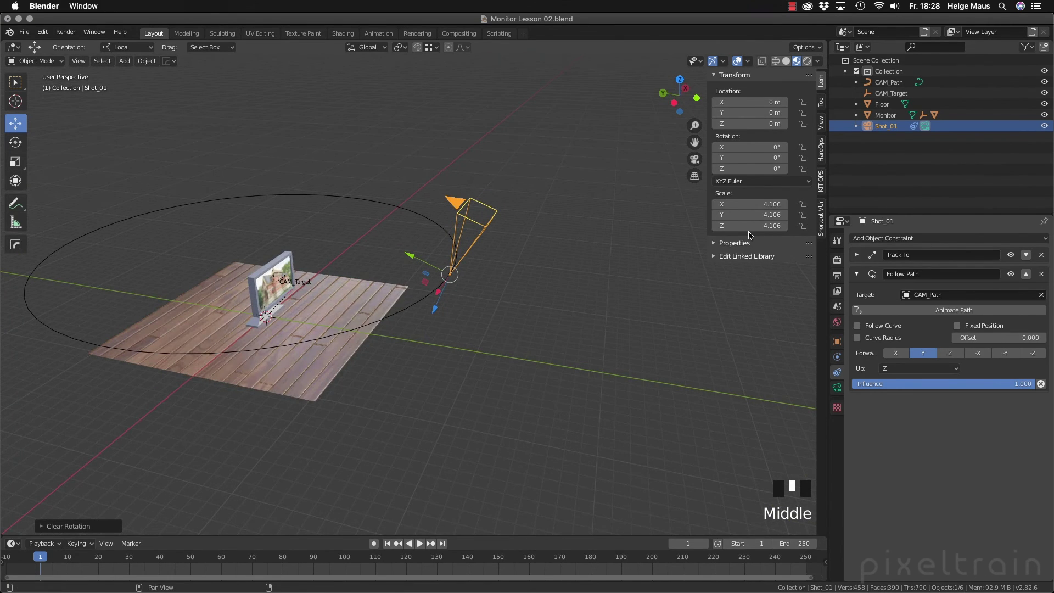
key("n")
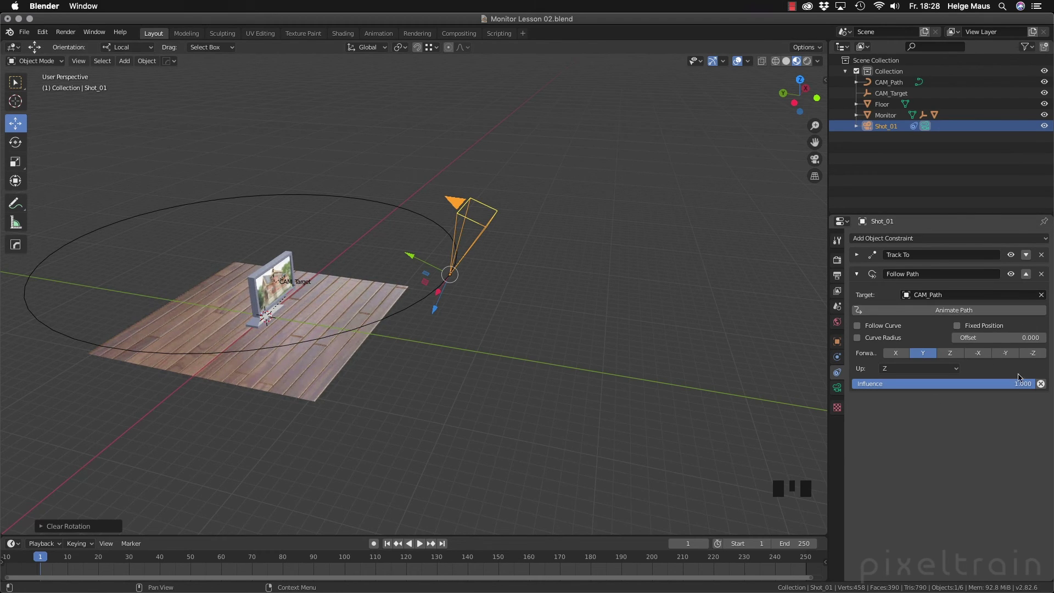
Set the Follow Path constraint's forward axis to -Z and its up axis to Y
left_click(1034, 353)
left_click(918, 369)
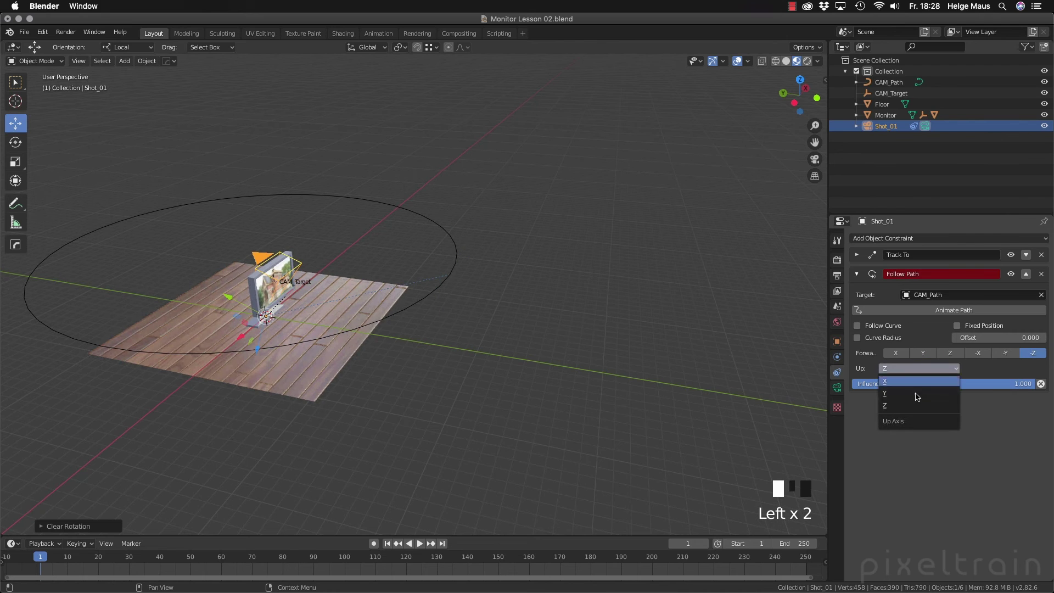
left_click(917, 393)
middle_click_drag(572, 349, 592, 344)
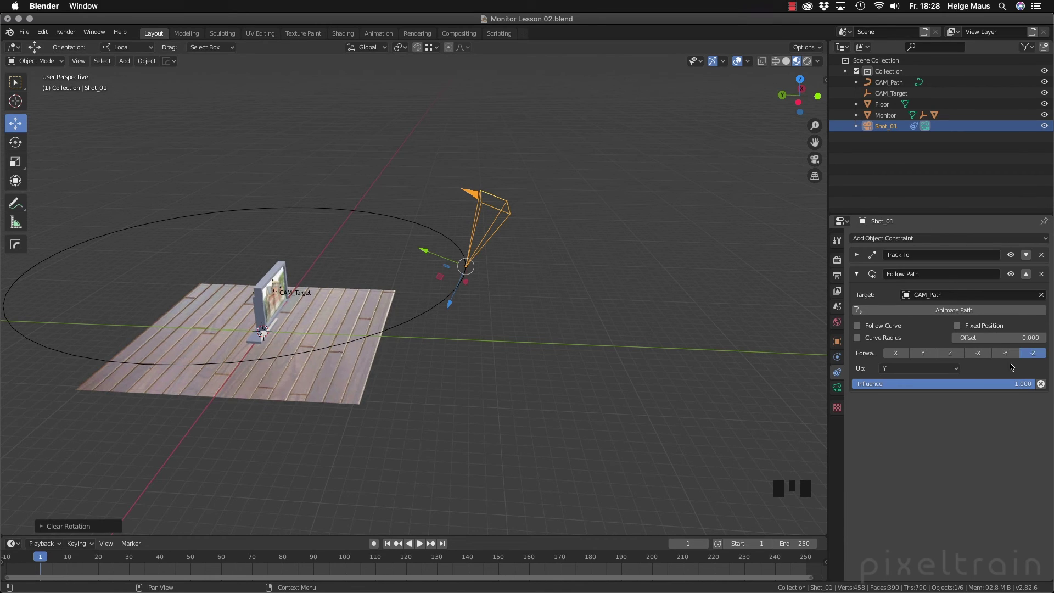
Try the Follow Curve option of the Follow Path constraint on and off, leaving it disabled
left_click(858, 326)
left_click(857, 326)
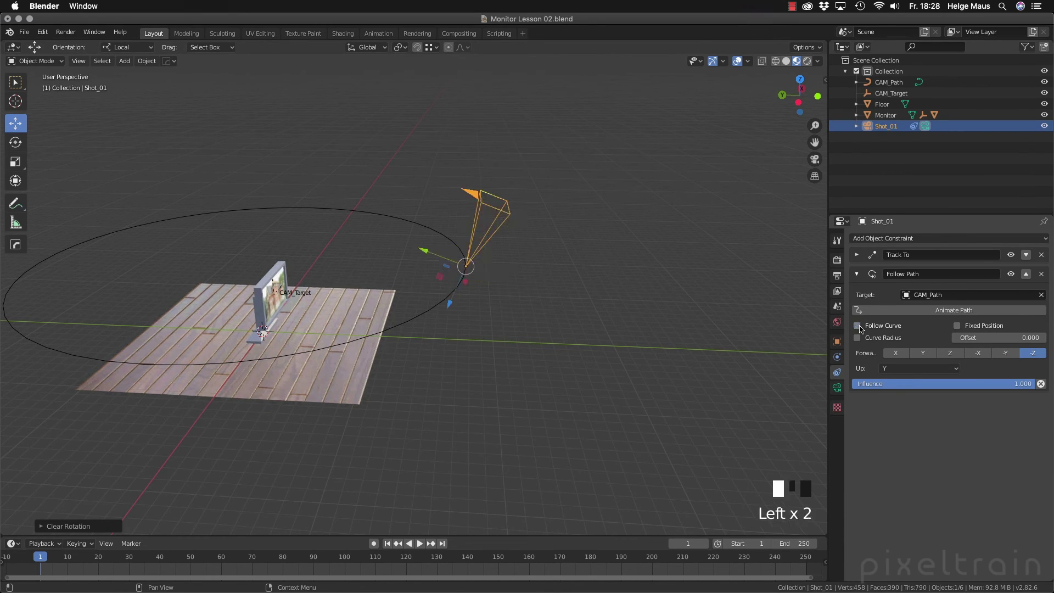
left_click(858, 326)
left_click(858, 326)
left_click(858, 326)
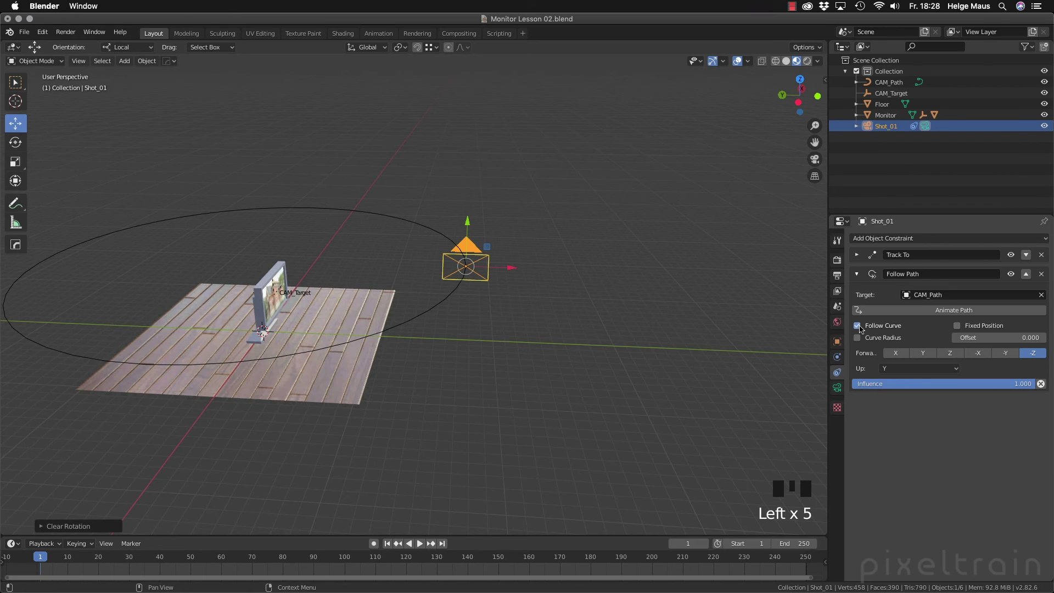
left_click(858, 326)
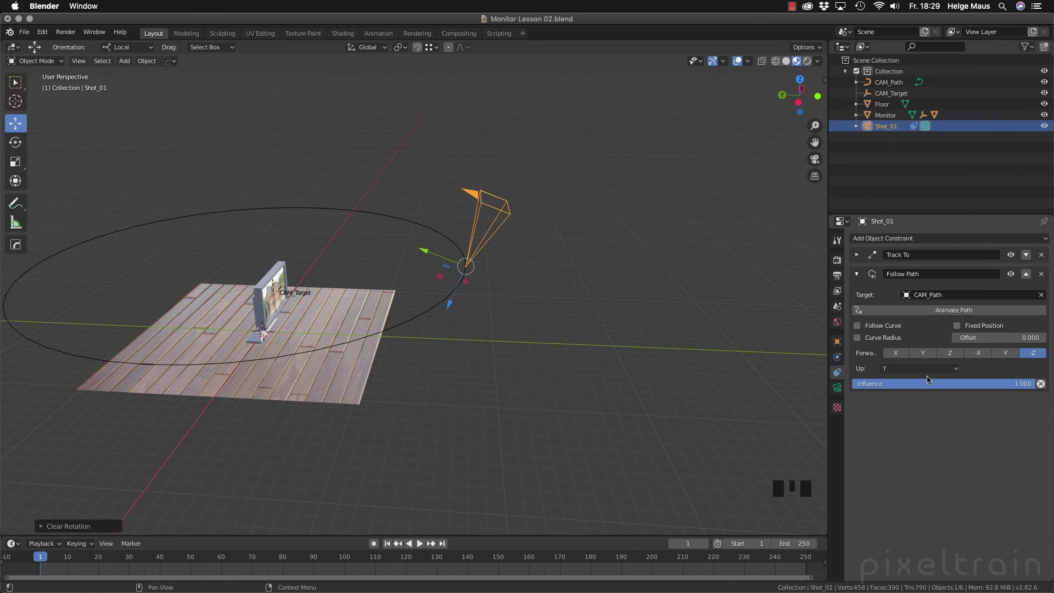
Set the Follow Path offset to 1 and move the Follow Path constraint above Track To in the stack
mouse_move(993, 338)
left_mouse_down()
mouse_move(1027, 338)
mouse_move(995, 338)
left_mouse_up()
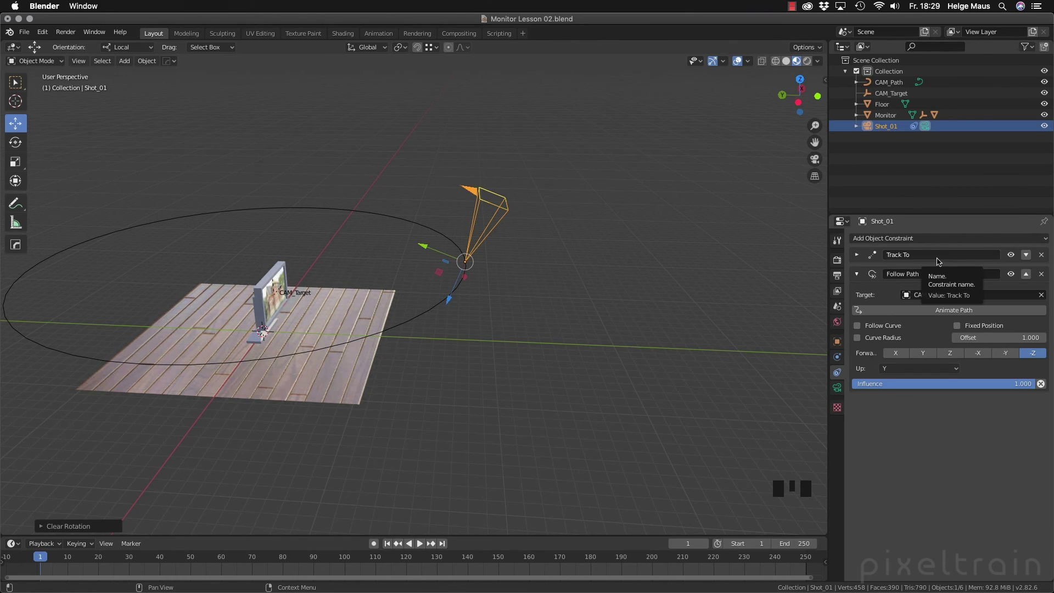
left_click(857, 256)
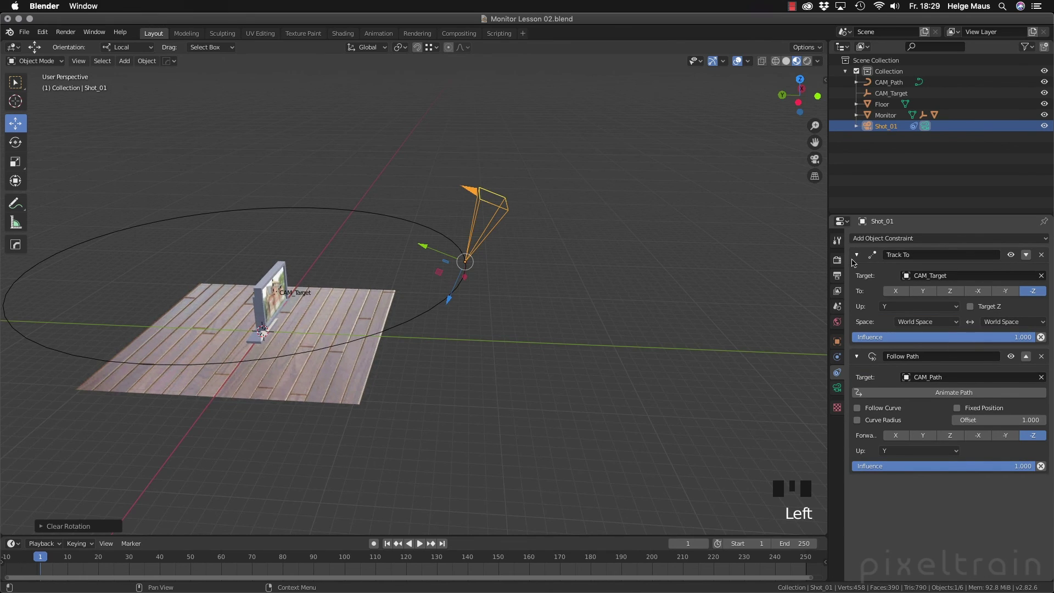
left_click(858, 256)
left_click(857, 274)
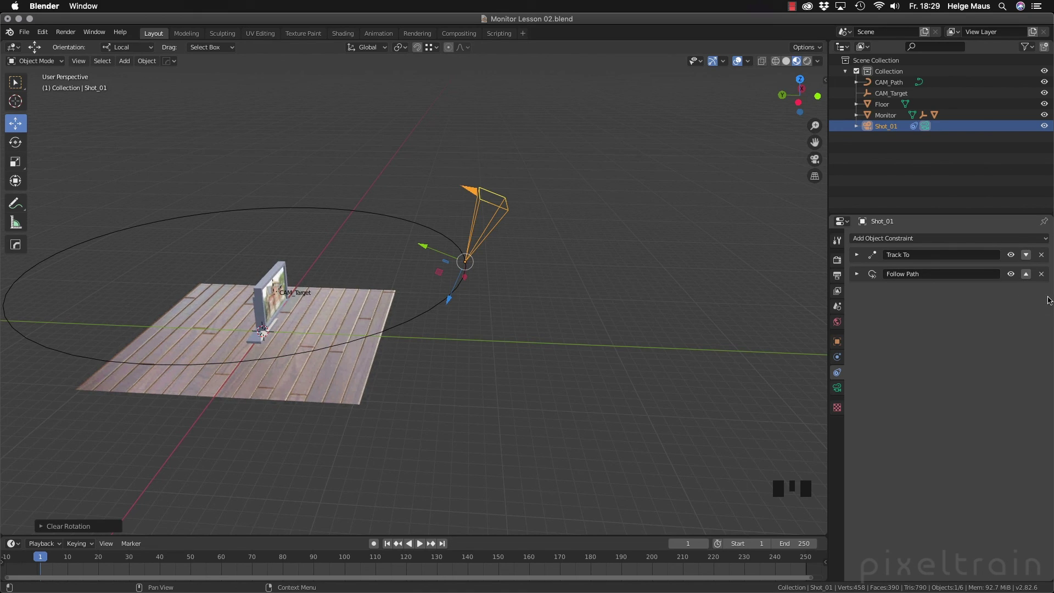
left_click(1027, 275)
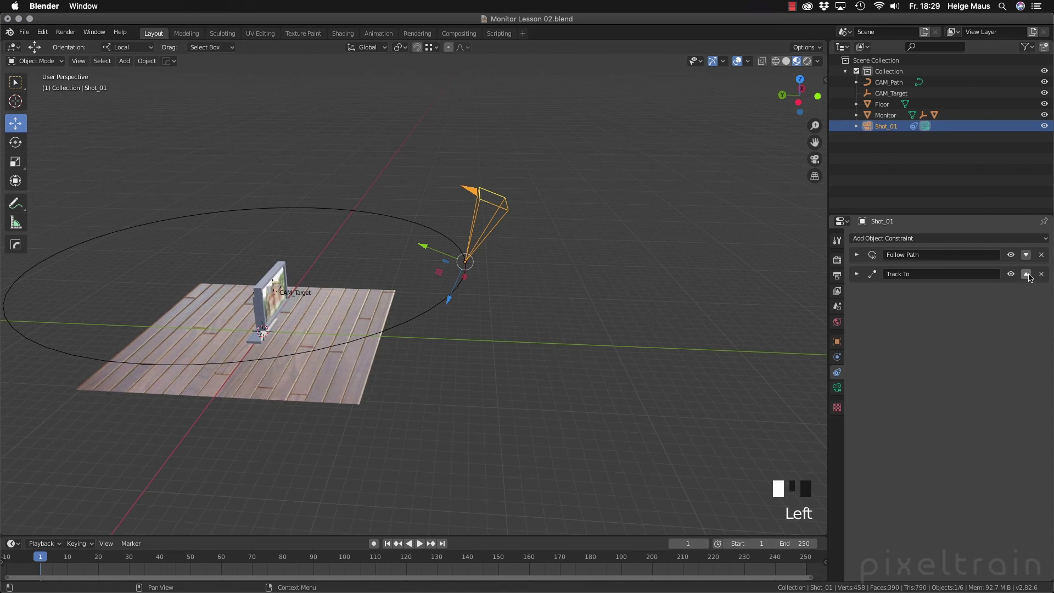
Shift the Follow Path offset to -2.4 and look at the monitor through the Shot_01 camera
left_click(858, 256)
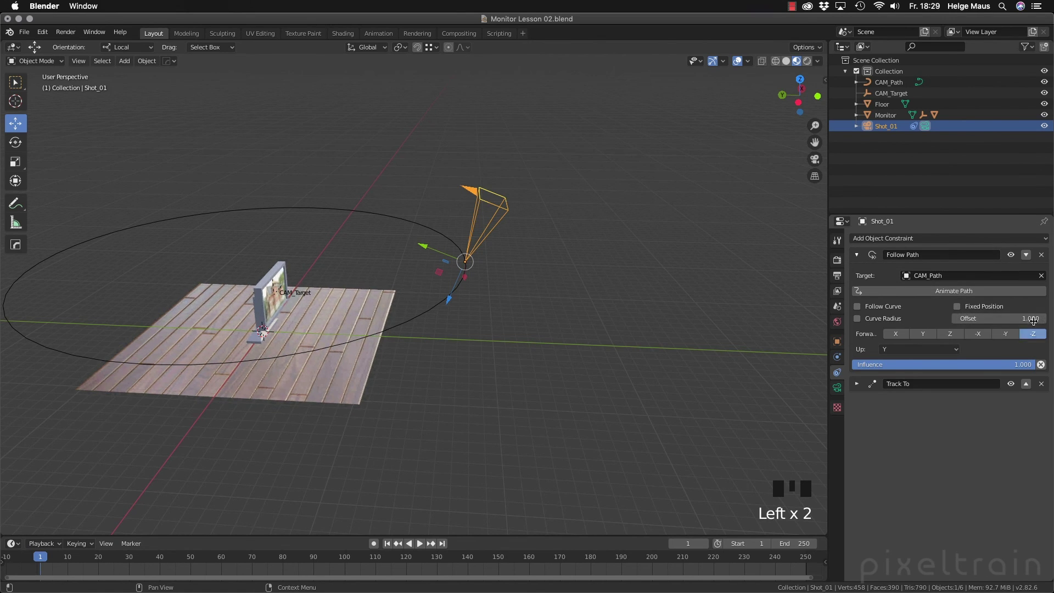
mouse_move(967, 318)
left_mouse_down()
mouse_move(911, 317)
mouse_move(959, 318)
left_mouse_up()
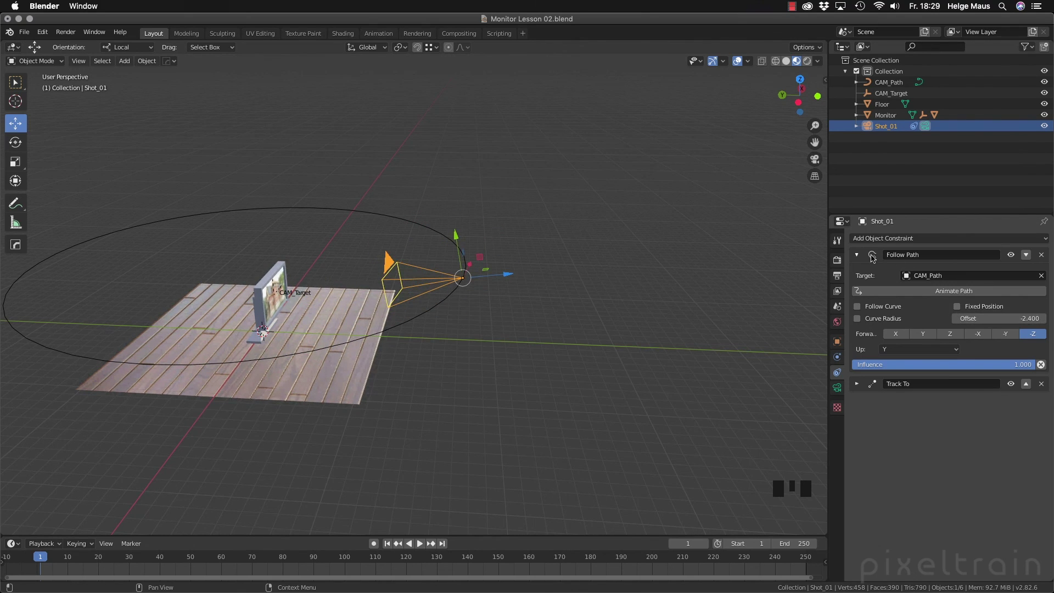
left_click(857, 256)
left_click(857, 274)
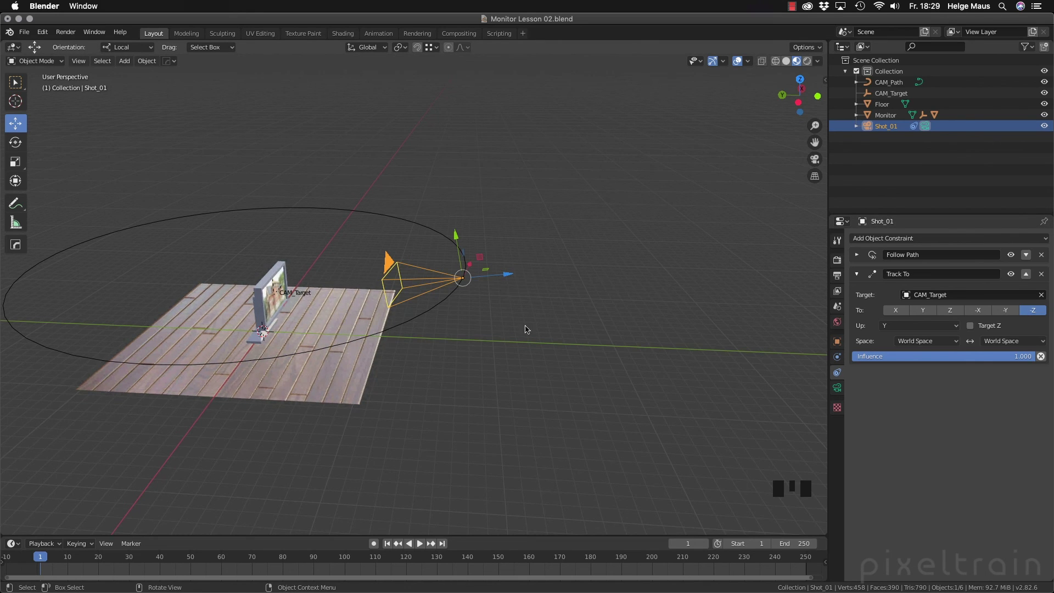
middle_click_drag(525, 329, 543, 344)
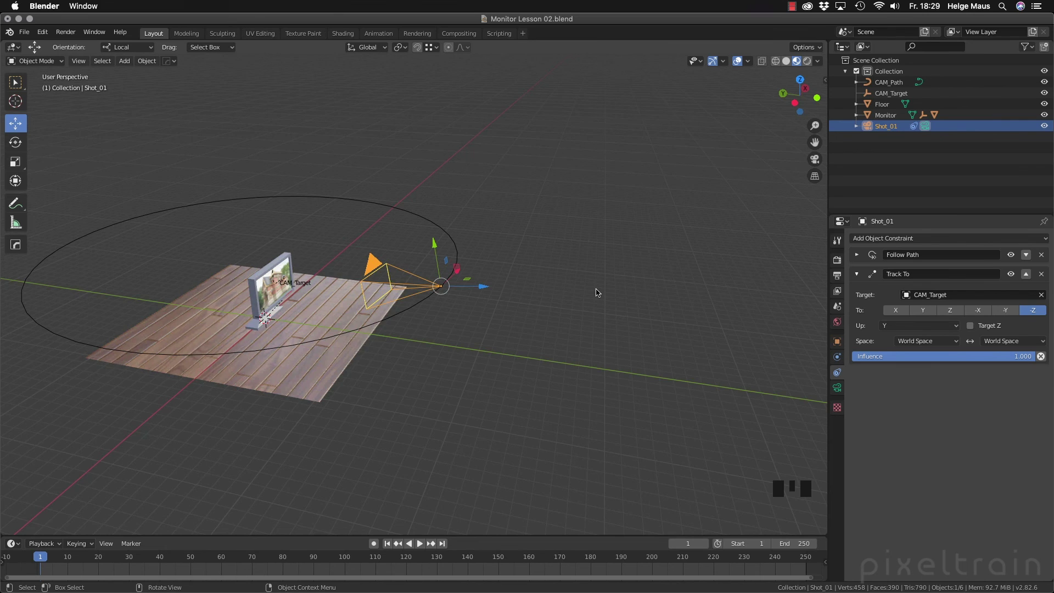
key("KP_0")
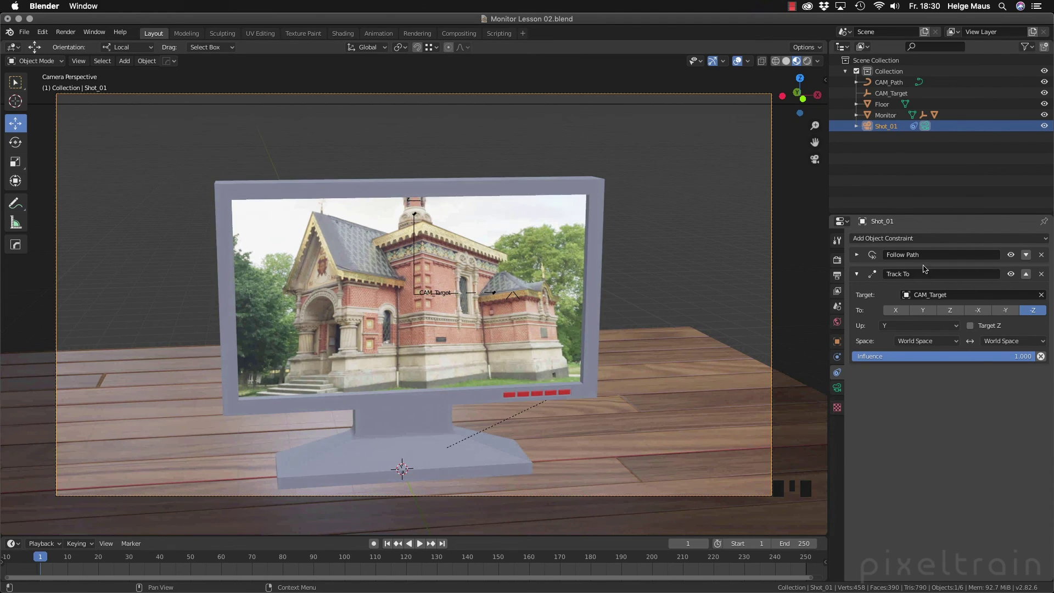
Set the offset of the camera's Follow Path constraint to 0
left_click(857, 274)
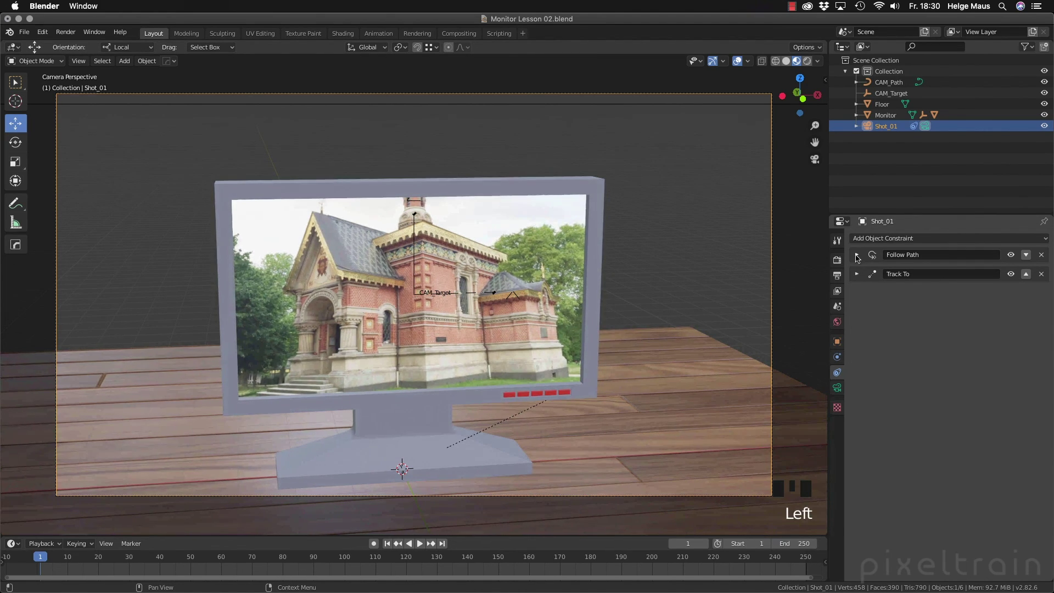
left_click(857, 255)
left_click_drag(993, 318, 1015, 318)
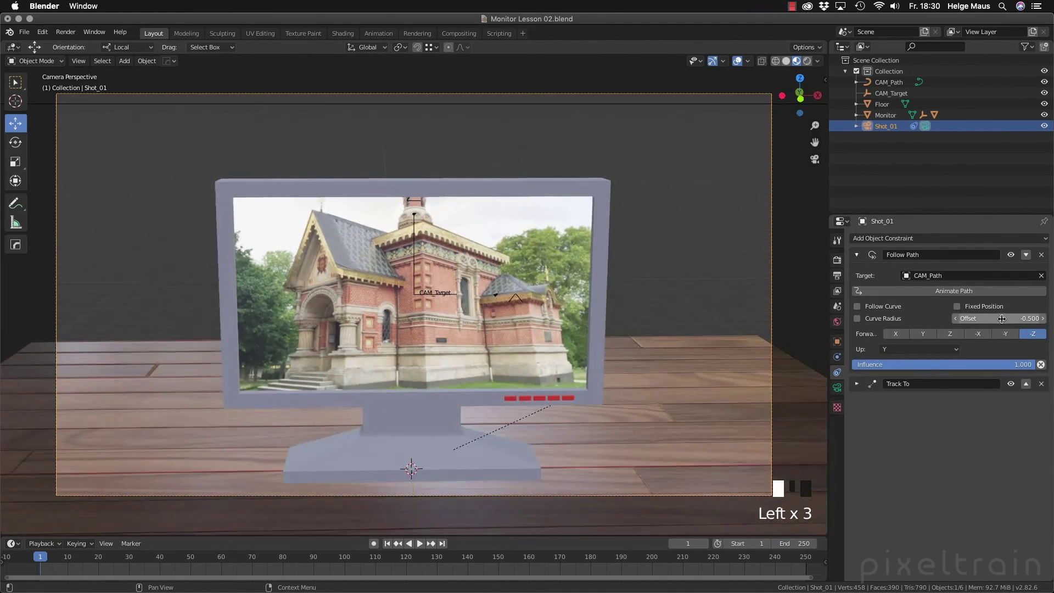
left_click(1015, 323)
type("-0.5")
key("Return")
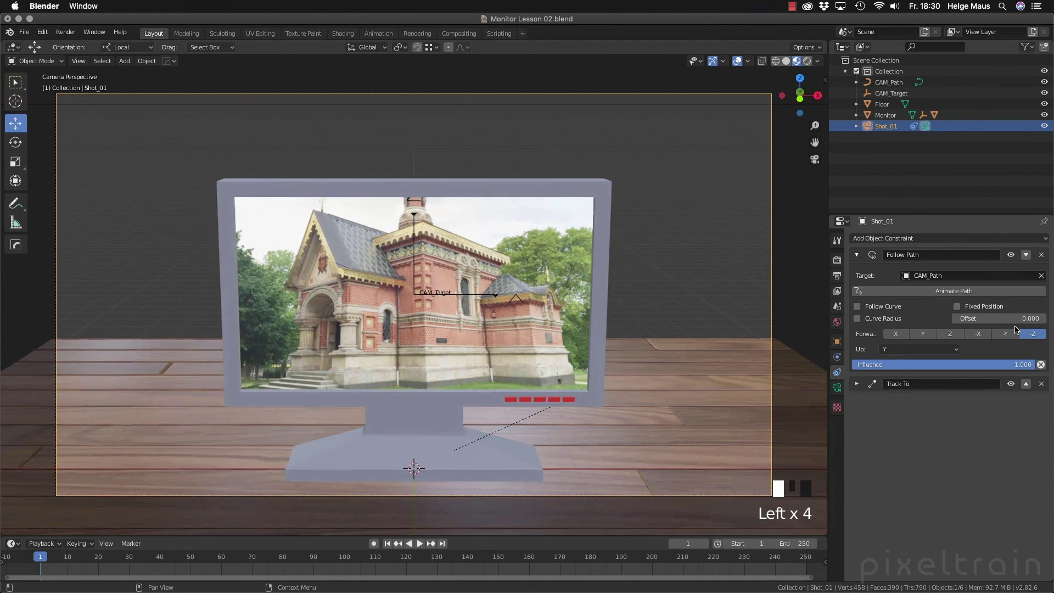
Animate the path of the Follow Path constraint and play the animation to preview the camera's move around the monitor
left_click(963, 292)
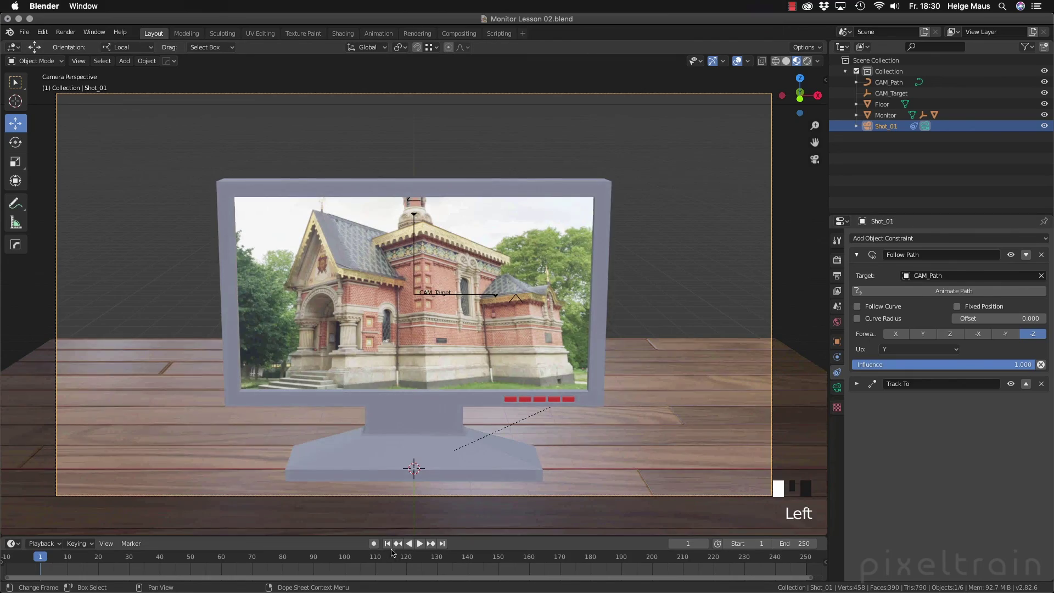
key("space")
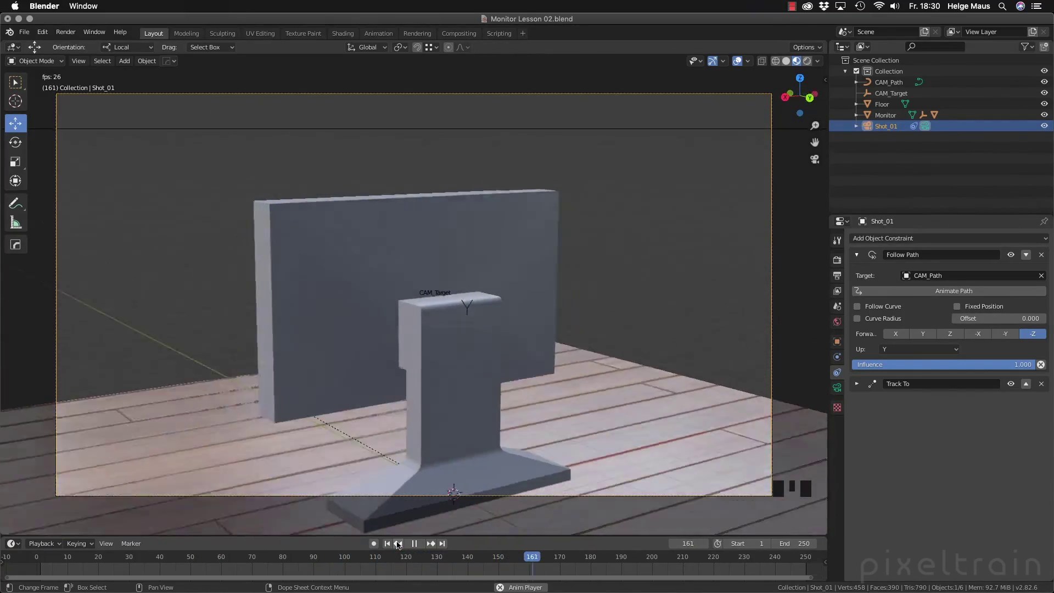
key("space")
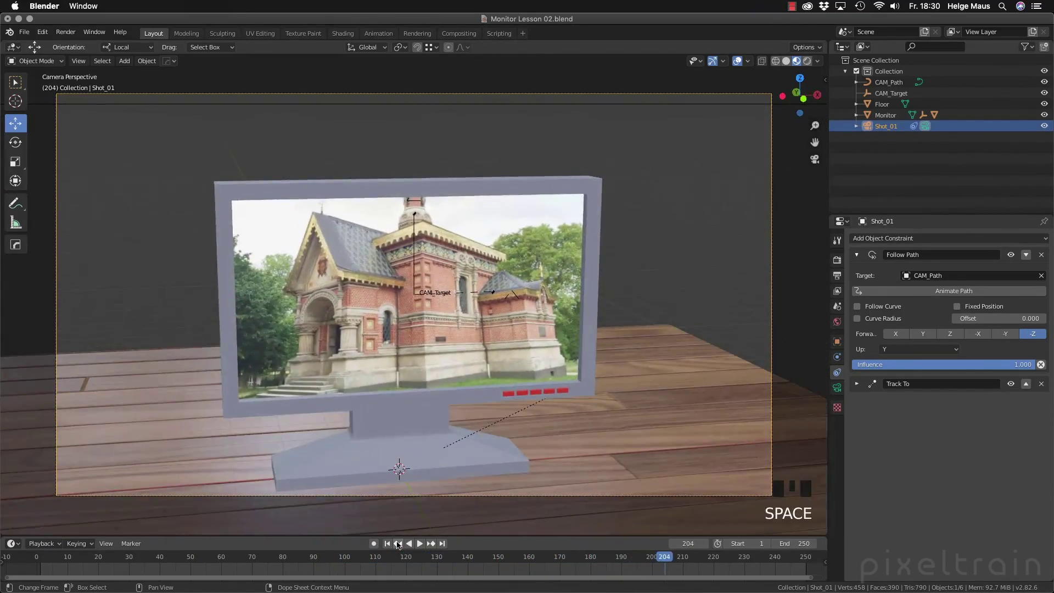